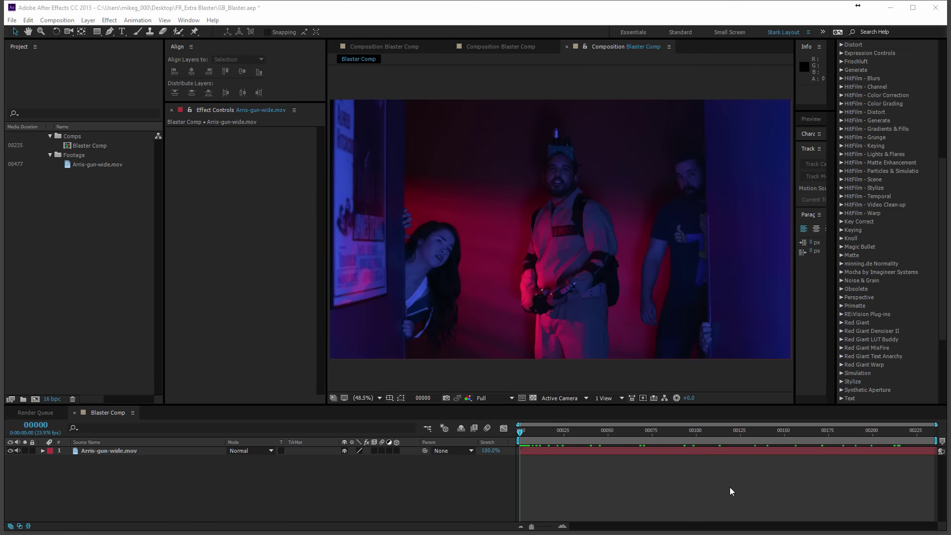
# Step: Preview the gun footage by scrubbing and playing it back, then return to the first frame
pyautogui.moveTo(520, 431); pyautogui.dragTo(917, 436)
pyautogui.press('space')
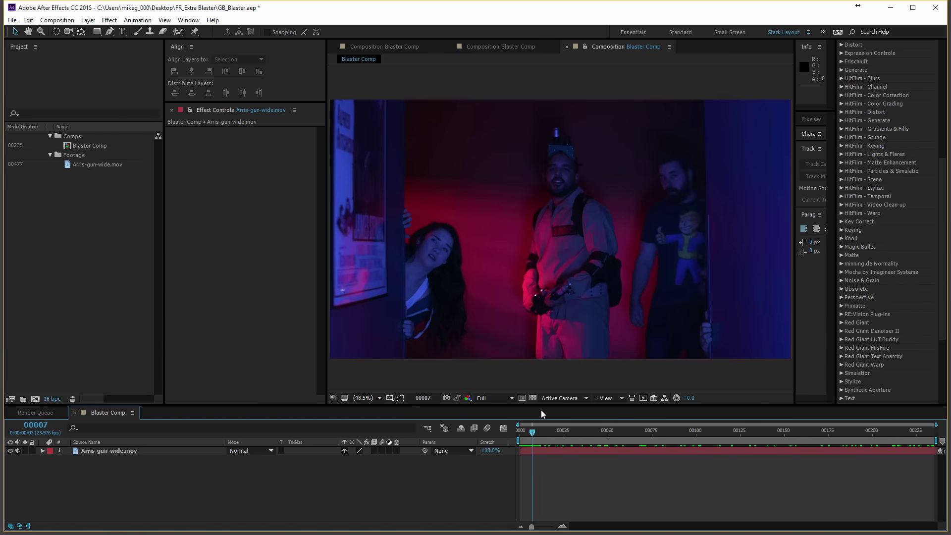
pyautogui.moveTo(553, 415); pyautogui.dragTo(765, 431)
pyautogui.press('Home')
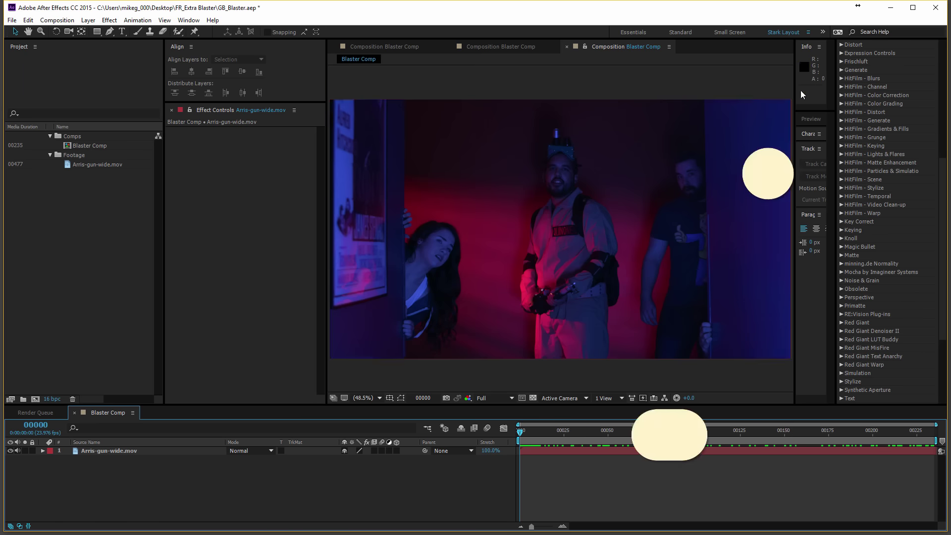
pyautogui.moveTo(519, 432); pyautogui.dragTo(620, 383)
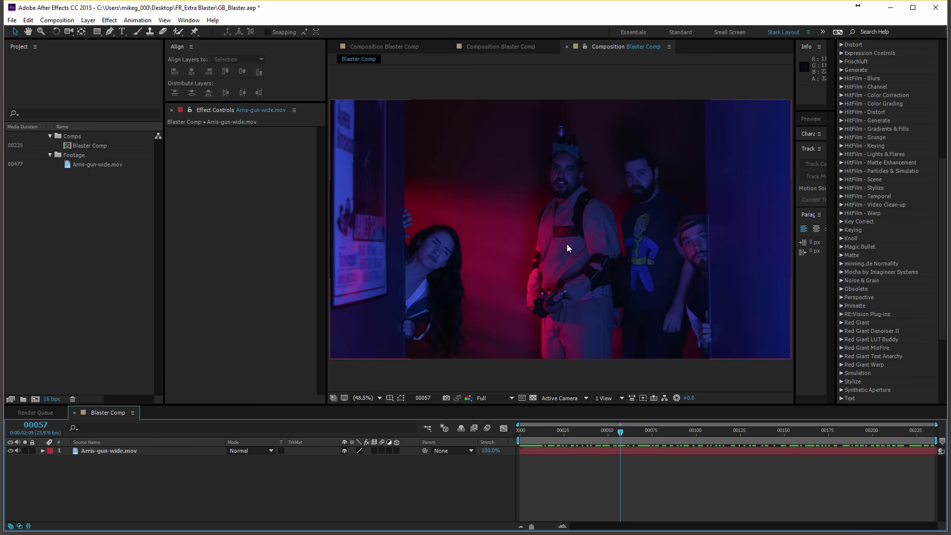
pyautogui.click(518, 429)
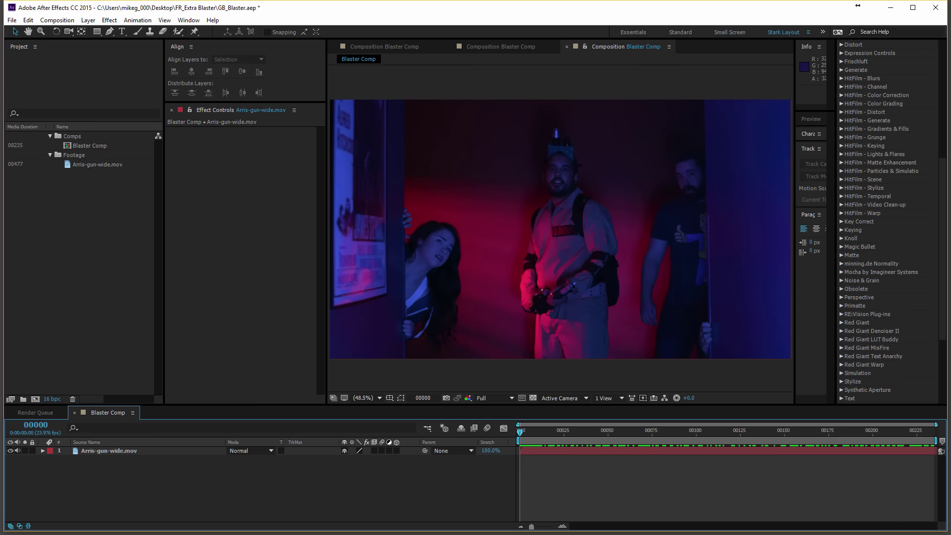
# Step: Set Project Settings to render with Mercury GPU Acceleration (CUDA) and confirm
pyautogui.click(12, 21)
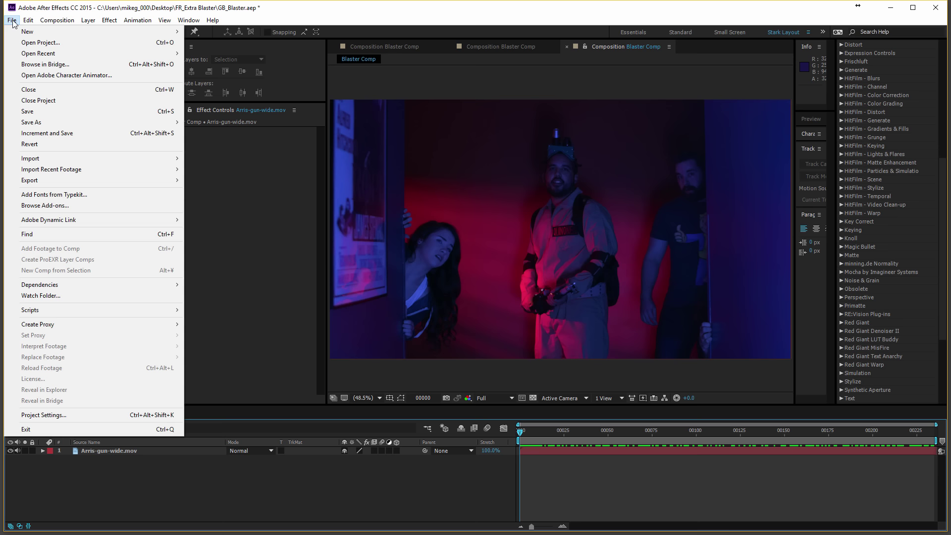
pyautogui.click(122, 414)
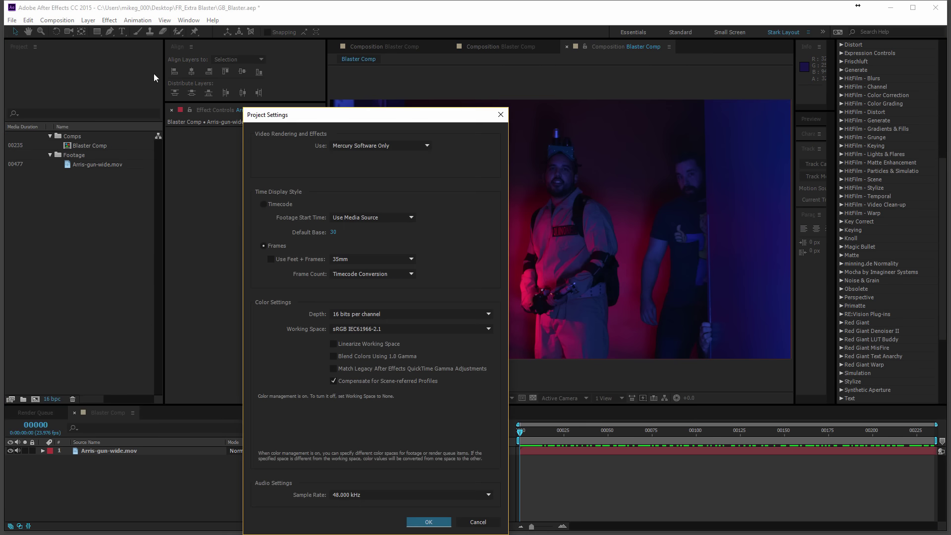
pyautogui.click(361, 146)
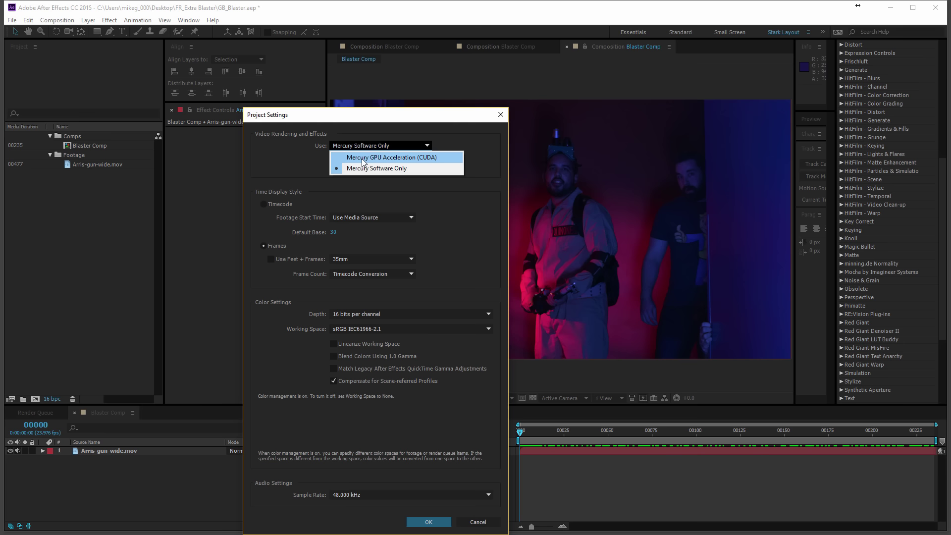
pyautogui.click(362, 158)
pyautogui.click(359, 343)
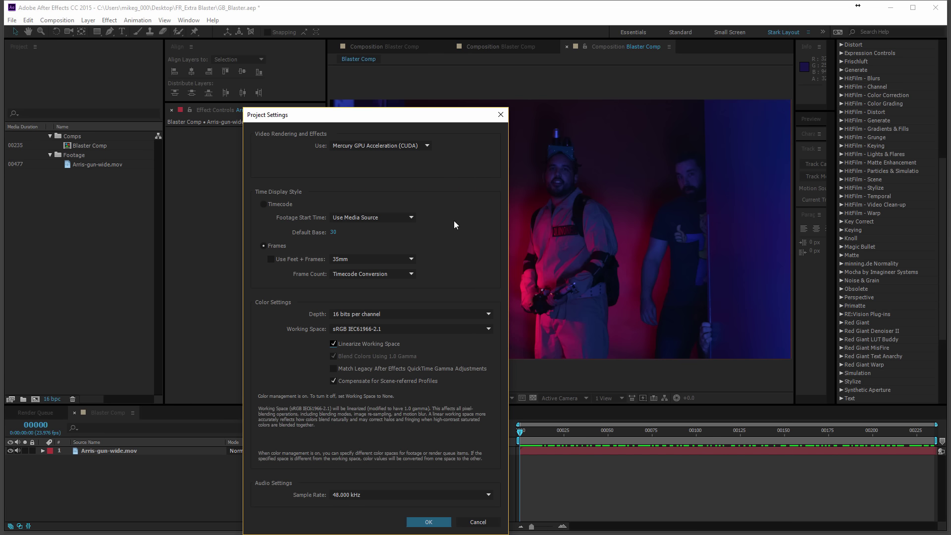
pyautogui.click(409, 146)
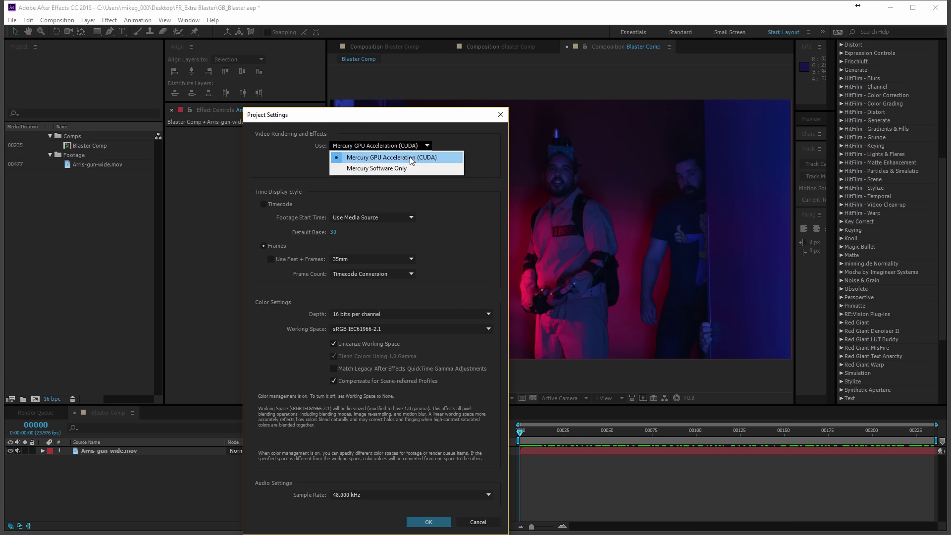
pyautogui.click(414, 157)
pyautogui.moveTo(435, 122); pyautogui.dragTo(316, 84)
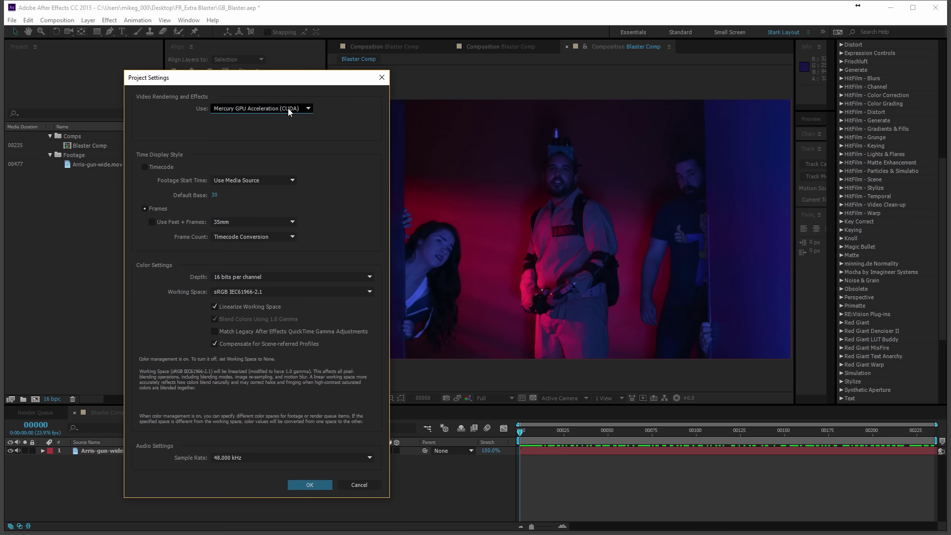
pyautogui.moveTo(288, 82); pyautogui.dragTo(250, 88)
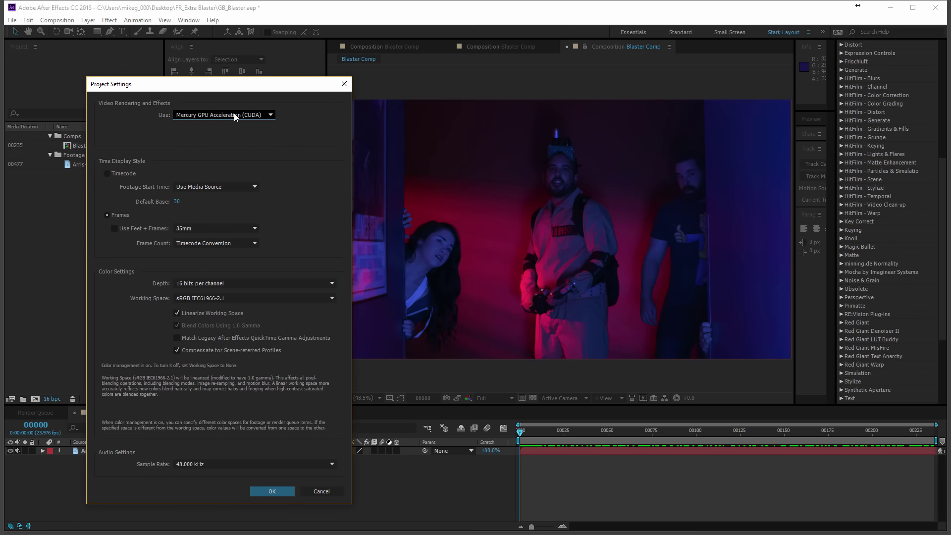
pyautogui.click(234, 114)
pyautogui.click(247, 105)
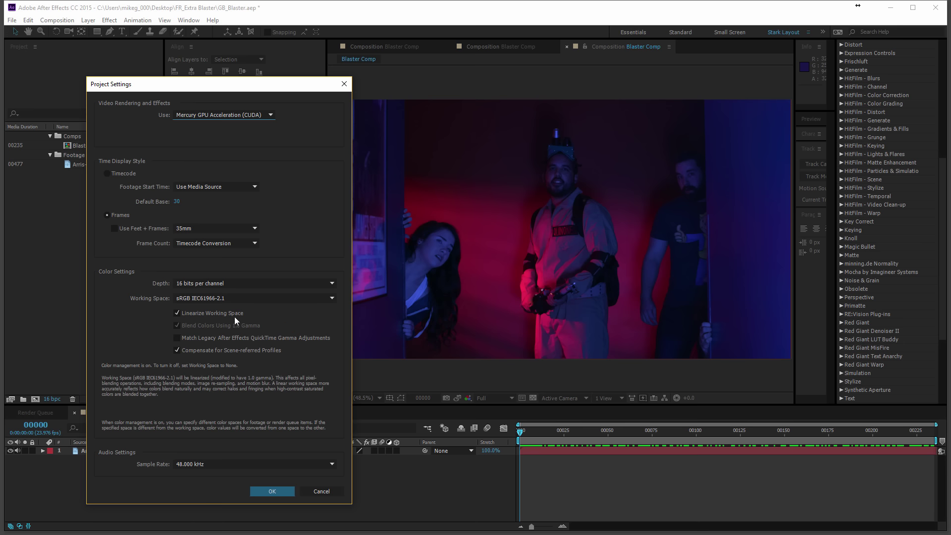
pyautogui.click(261, 492)
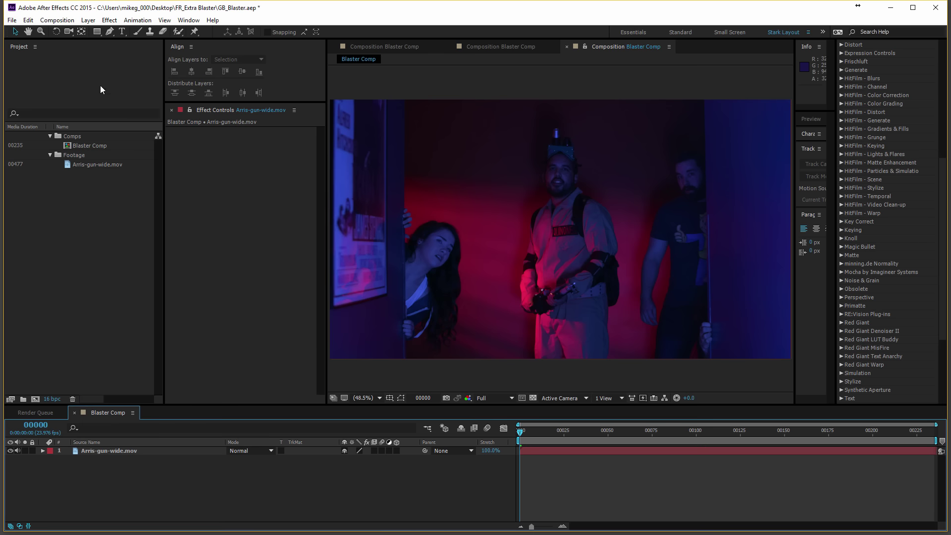
# Step: Purge all memory, then scrub and play a freshly cached preview of the footage
pyautogui.click(29, 21)
pyautogui.moveTo(72, 232)
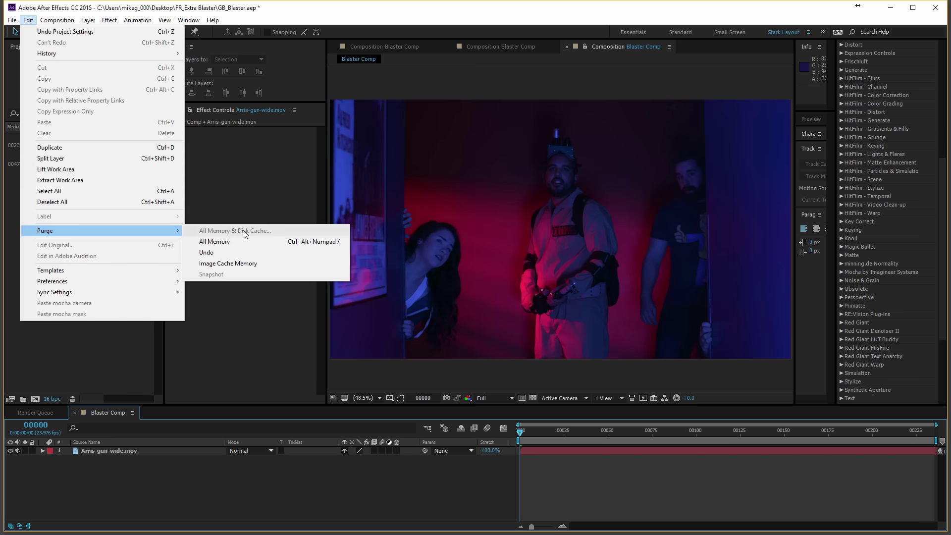
pyautogui.click(239, 243)
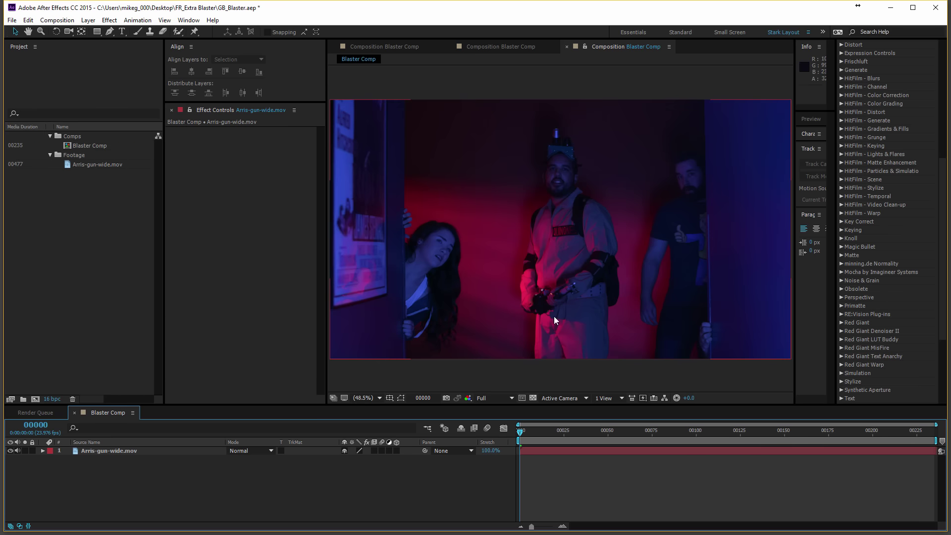
pyautogui.moveTo(538, 431); pyautogui.dragTo(512, 394)
pyautogui.press('space')
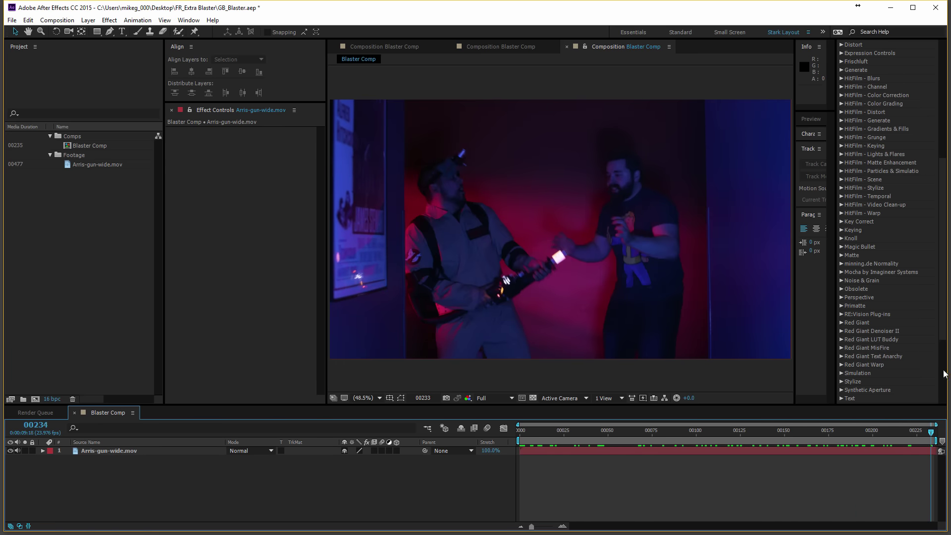
pyautogui.press('space')
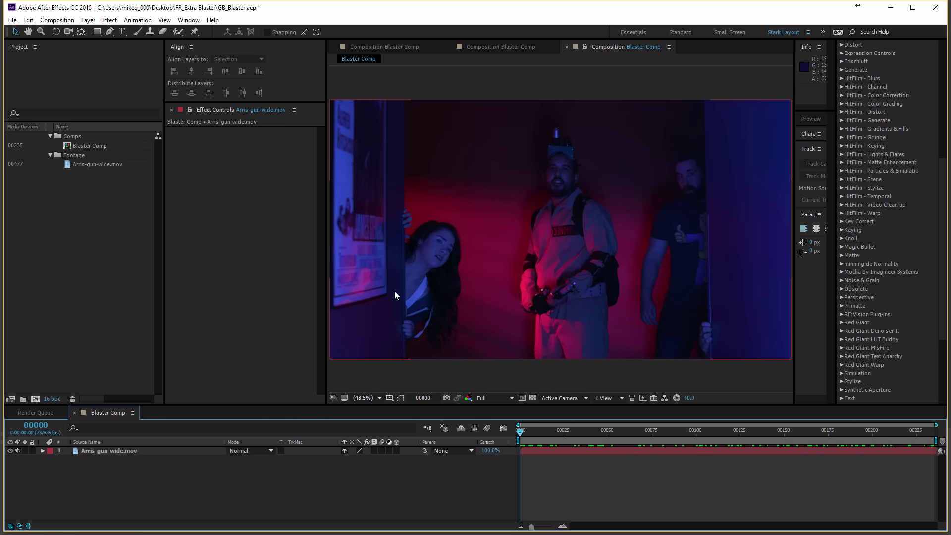
# Step: Widen the composition viewer, pan the image with the Hand tool, and move to frame 00055
pyautogui.moveTo(322, 261); pyautogui.dragTo(301, 261)
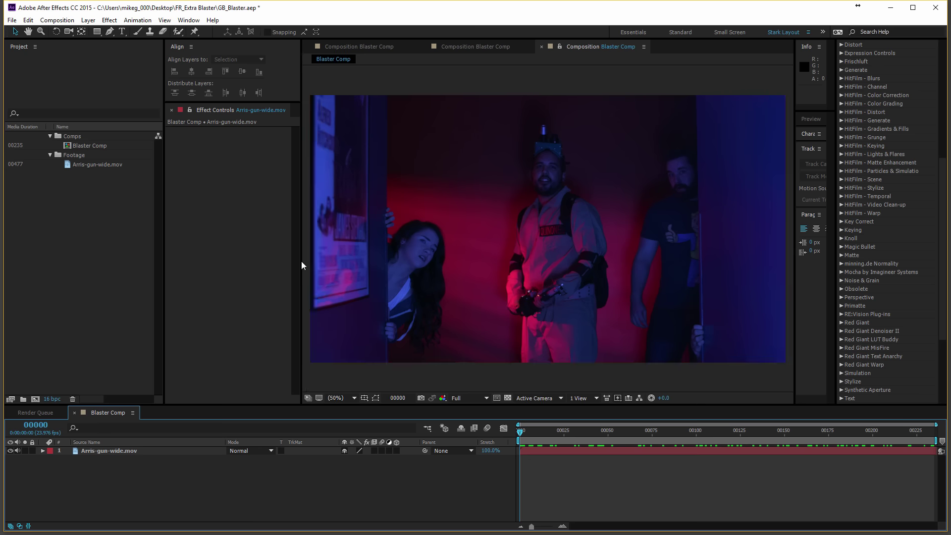
pyautogui.press('h')
pyautogui.moveTo(357, 299)
pyautogui.mouseDown()
pyautogui.moveTo(342, 274)
pyautogui.moveTo(330, 291)
pyautogui.moveTo(343, 307)
pyautogui.mouseUp()
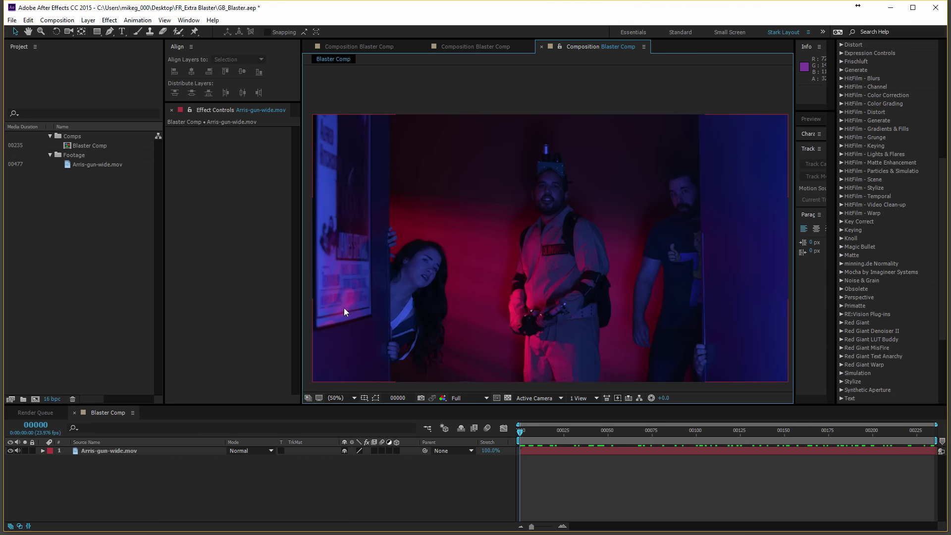
pyautogui.moveTo(515, 427); pyautogui.dragTo(483, 409)
# Step: Duplicate Arris-gun-wide.mov and draw an ellipse mask around the blaster flash on the top copy
pyautogui.click(103, 450)
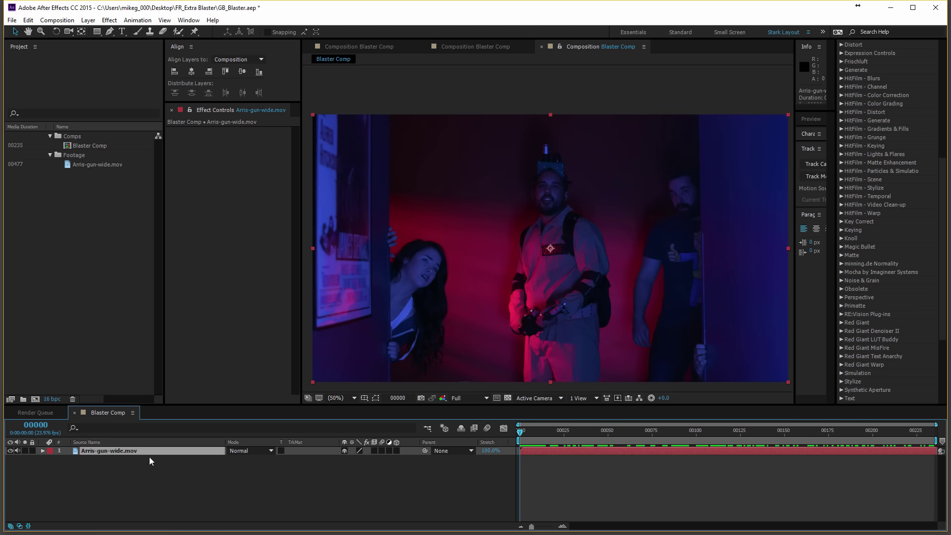
pyautogui.hotkey('ctrl', 'd')
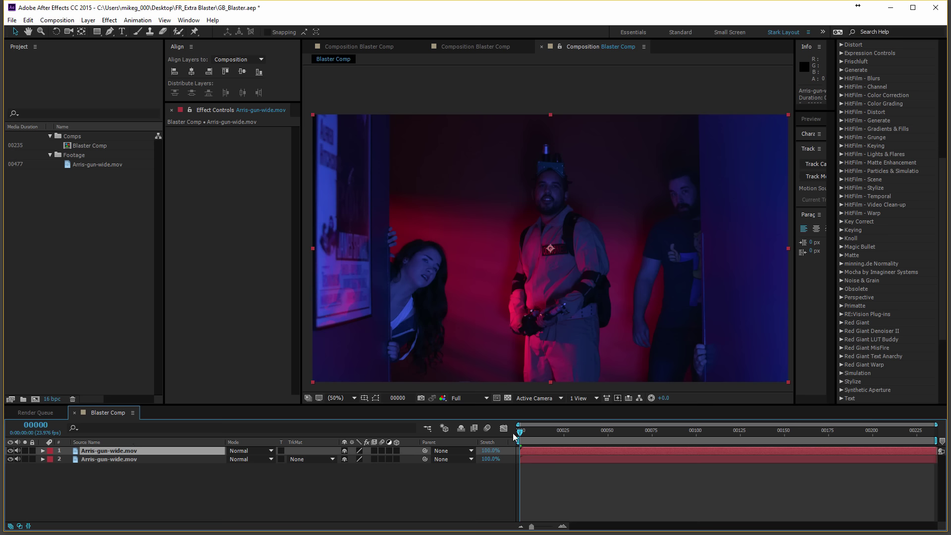
pyautogui.moveTo(520, 432); pyautogui.dragTo(659, 421)
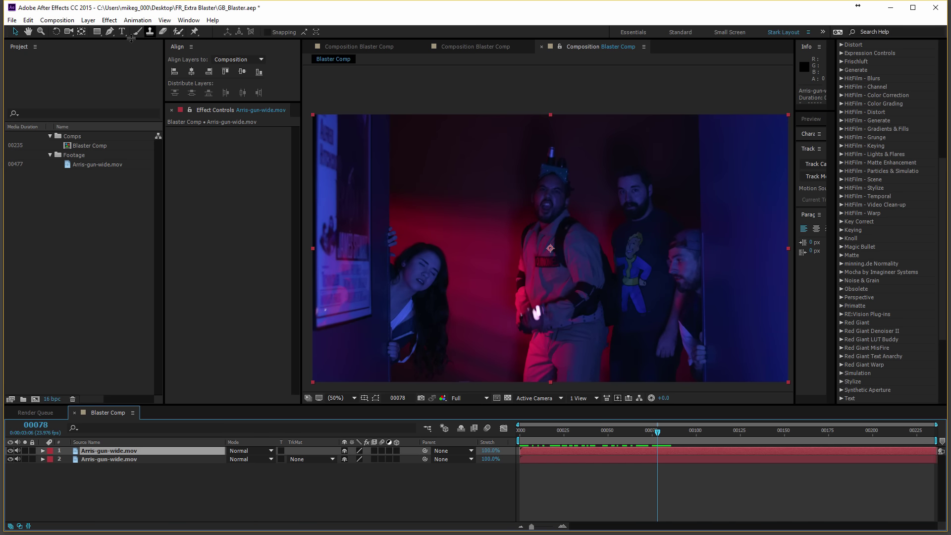
pyautogui.moveTo(100, 32); pyautogui.dragTo(126, 51)
pyautogui.moveTo(524, 293); pyautogui.dragTo(554, 334)
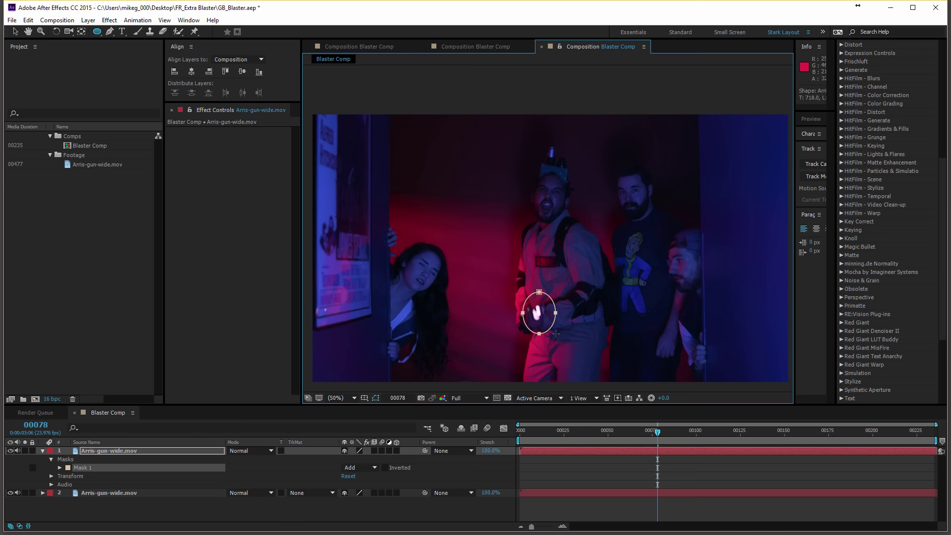
pyautogui.click(15, 32)
pyautogui.click(9, 493)
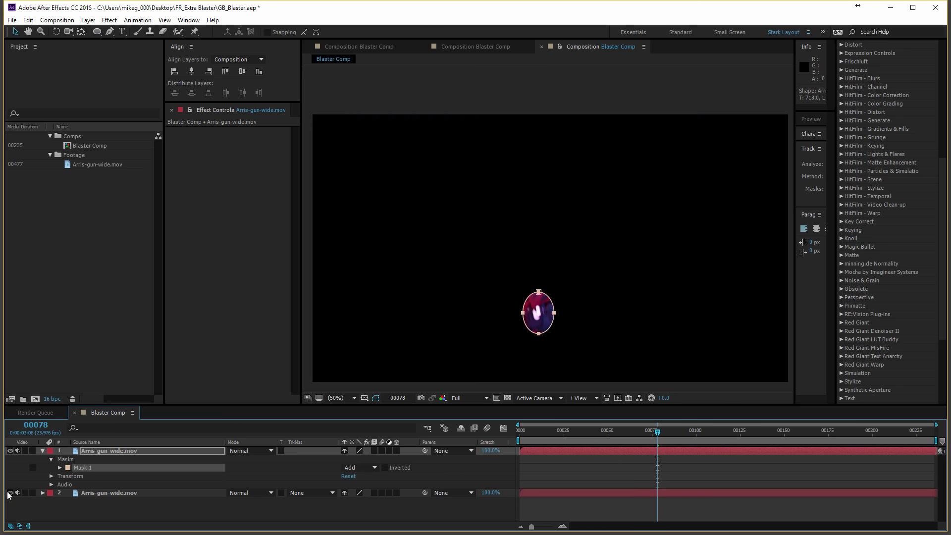
pyautogui.click(10, 493)
# Step: Keyframe Mask Path from frame 00078, repositioning the ellipse over the gun at 00082 and 00086
pyautogui.click(108, 449)
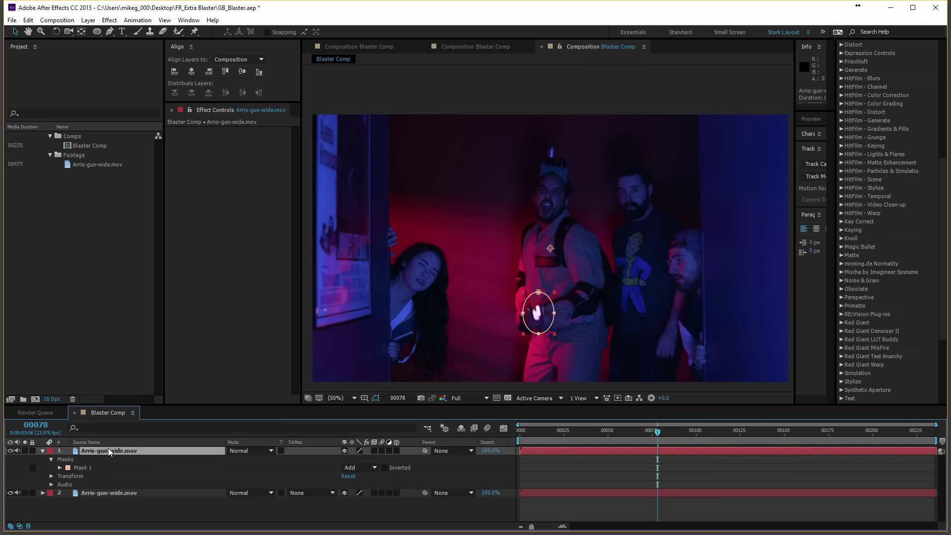
pyautogui.press('m')
pyautogui.click(75, 468)
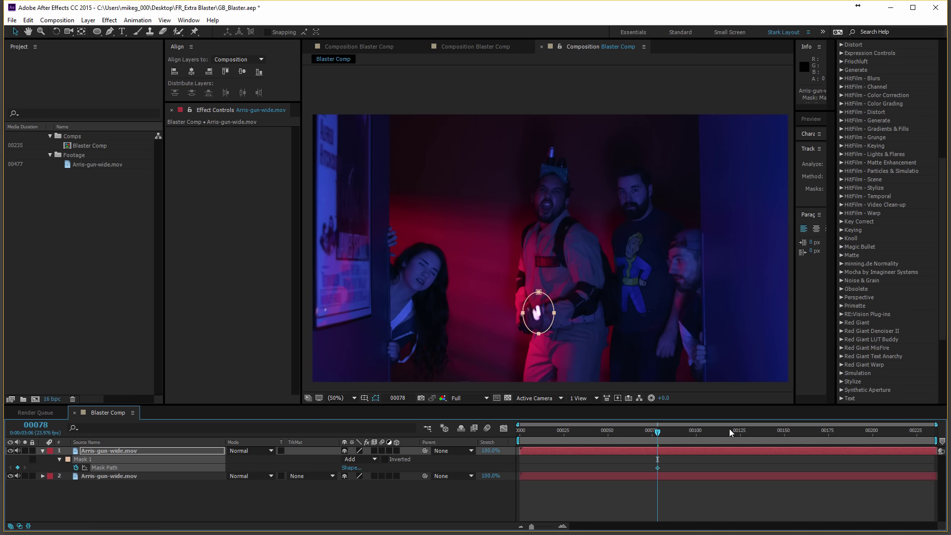
pyautogui.click(665, 432)
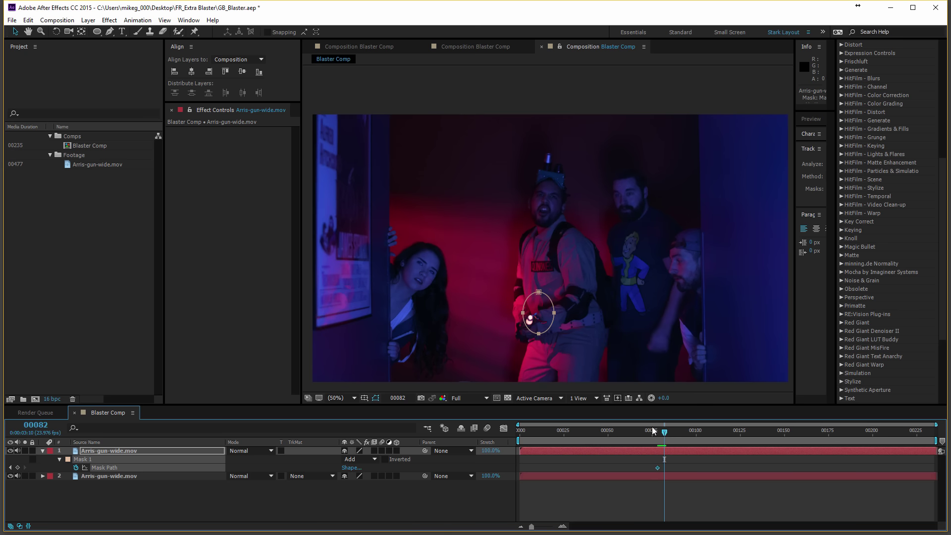
pyautogui.doubleClick(539, 334)
pyautogui.moveTo(541, 311); pyautogui.dragTo(536, 317)
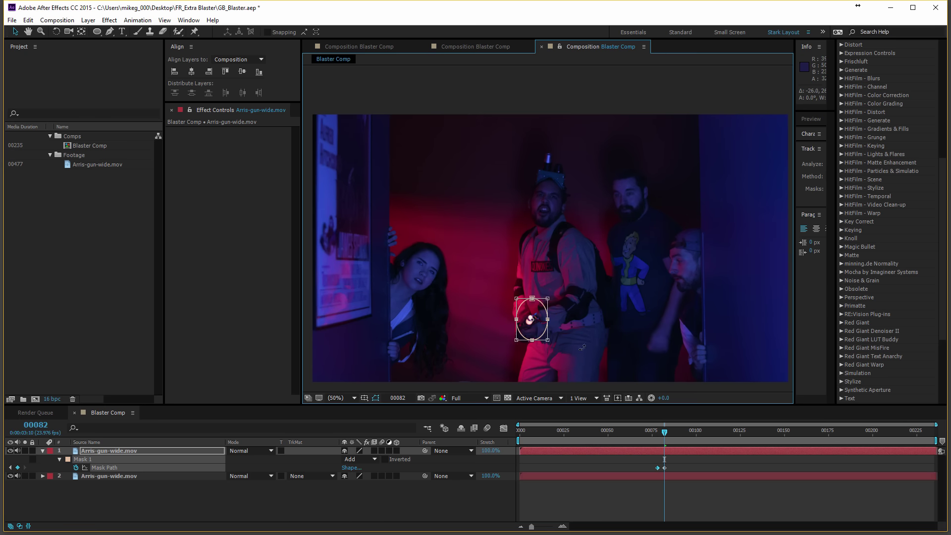
pyautogui.moveTo(664, 432); pyautogui.dragTo(673, 434)
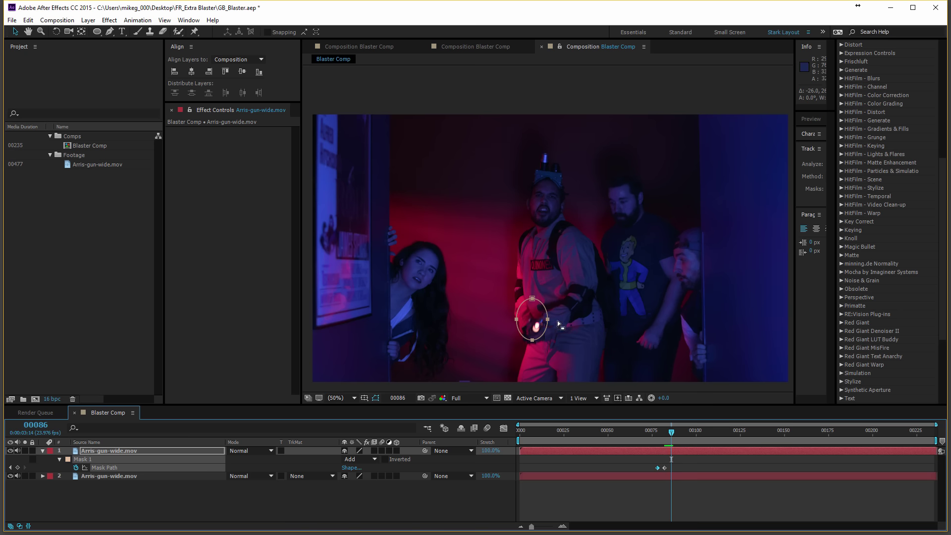
pyautogui.doubleClick(537, 323)
pyautogui.moveTo(547, 327); pyautogui.dragTo(553, 331)
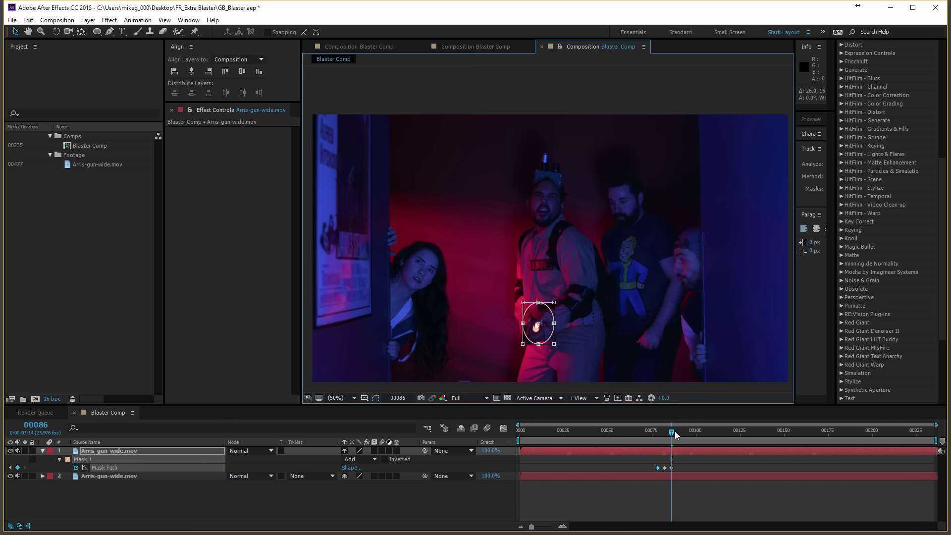
# Step: Keep moving the mask ellipse over the gun through the clip's end, then return near frame 80
pyautogui.moveTo(672, 436); pyautogui.dragTo(700, 435)
pyautogui.moveTo(537, 322); pyautogui.dragTo(535, 319)
pyautogui.moveTo(699, 435); pyautogui.dragTo(719, 435)
pyautogui.moveTo(535, 317); pyautogui.dragTo(528, 312)
pyautogui.moveTo(719, 435); pyautogui.dragTo(751, 434)
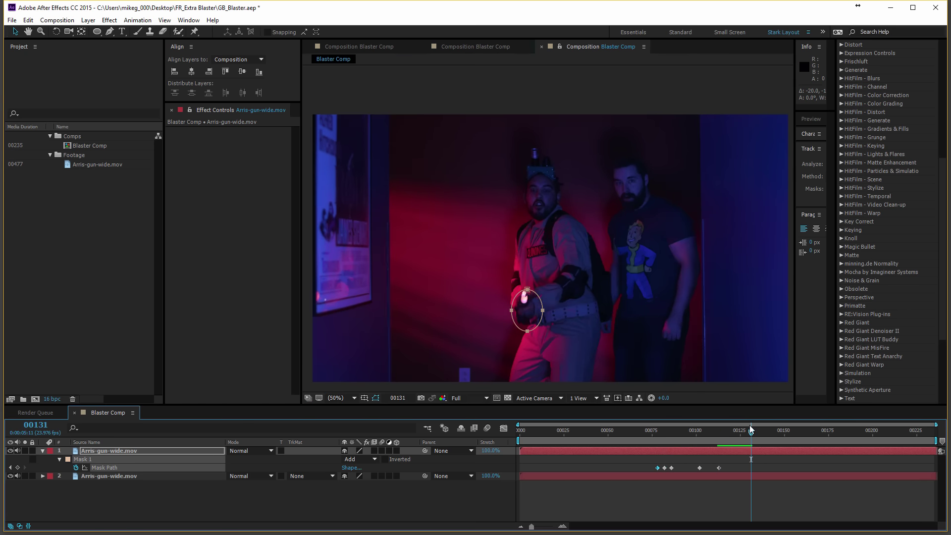
pyautogui.moveTo(527, 287); pyautogui.dragTo(520, 291)
pyautogui.moveTo(752, 434); pyautogui.dragTo(771, 434)
pyautogui.moveTo(520, 291); pyautogui.dragTo(548, 325)
pyautogui.moveTo(771, 434); pyautogui.dragTo(808, 434)
pyautogui.moveTo(548, 298); pyautogui.dragTo(526, 289)
pyautogui.moveTo(807, 434); pyautogui.dragTo(837, 435)
pyautogui.moveTo(838, 435); pyautogui.dragTo(861, 436)
pyautogui.moveTo(526, 281); pyautogui.dragTo(540, 283)
pyautogui.moveTo(861, 436); pyautogui.dragTo(871, 436)
pyautogui.moveTo(540, 282); pyautogui.dragTo(544, 277)
pyautogui.moveTo(871, 436); pyautogui.dragTo(885, 437)
pyautogui.moveTo(544, 278); pyautogui.dragTo(555, 283)
pyautogui.moveTo(885, 436); pyautogui.dragTo(921, 436)
pyautogui.moveTo(552, 293); pyautogui.dragTo(554, 296)
pyautogui.moveTo(659, 431); pyautogui.dragTo(659, 429)
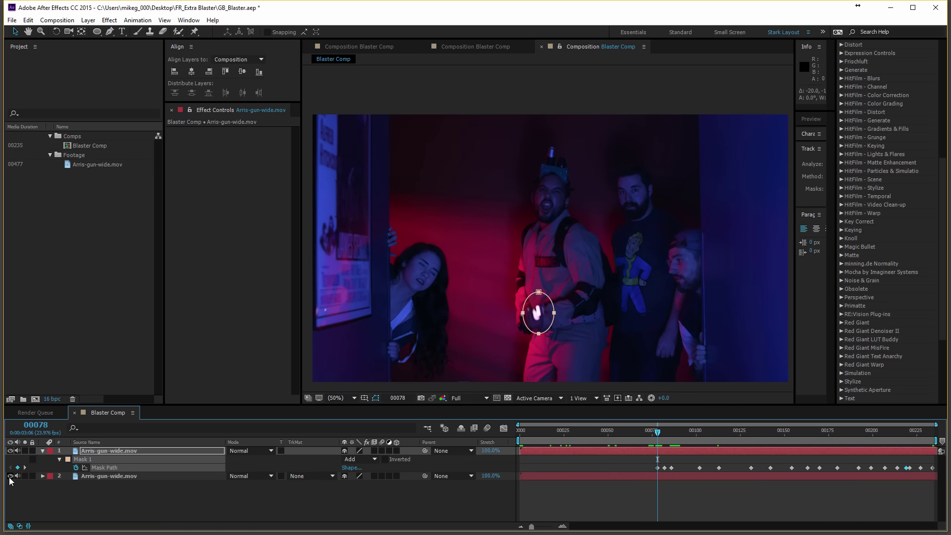
# Step: Hide the unmasked layer 2 and scrub to confirm only the gun ellipse shows over black
pyautogui.click(10, 476)
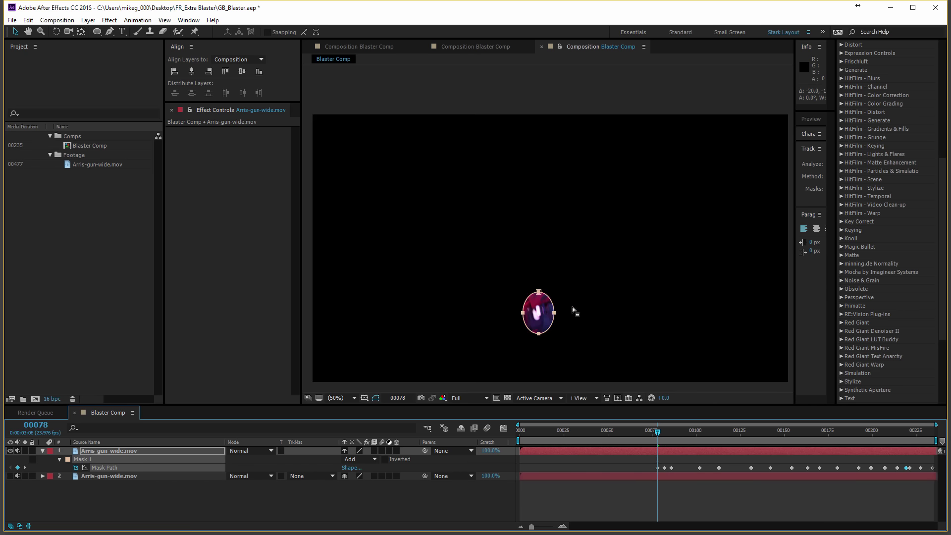
pyautogui.click(482, 108)
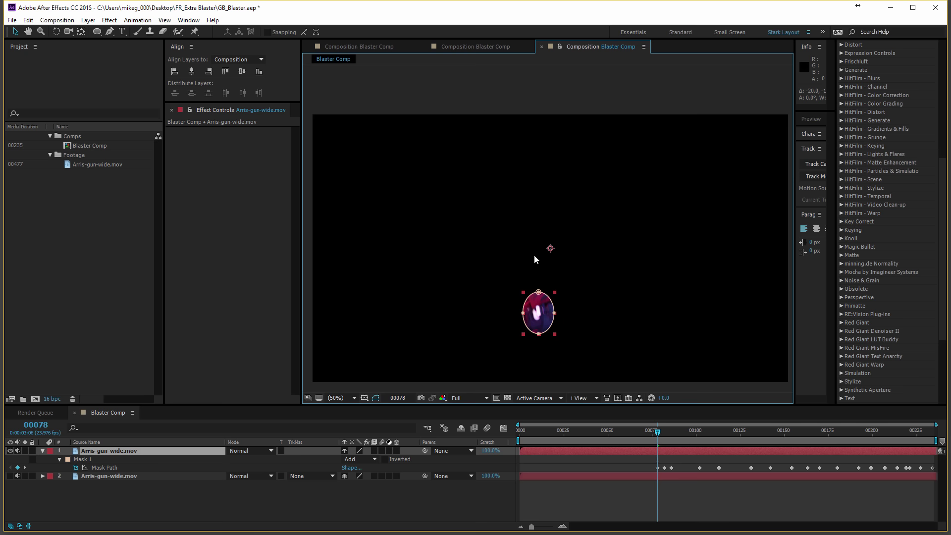
pyautogui.moveTo(657, 433); pyautogui.dragTo(829, 463)
# Step: Pre-compose the masked layer as 'Luma Matte', moving all attributes into the new composition
pyautogui.click(89, 20)
pyautogui.click(115, 390)
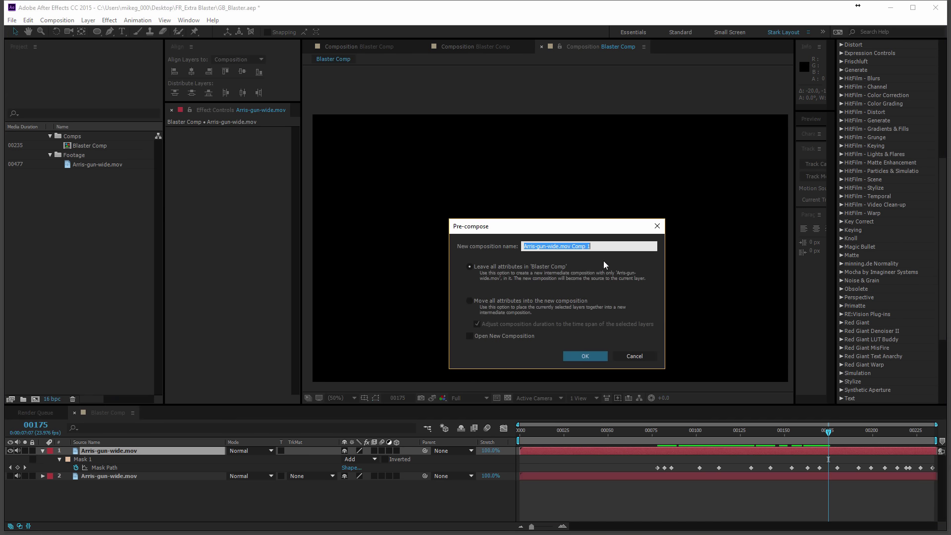
pyautogui.click(569, 301)
pyautogui.write('Luma')
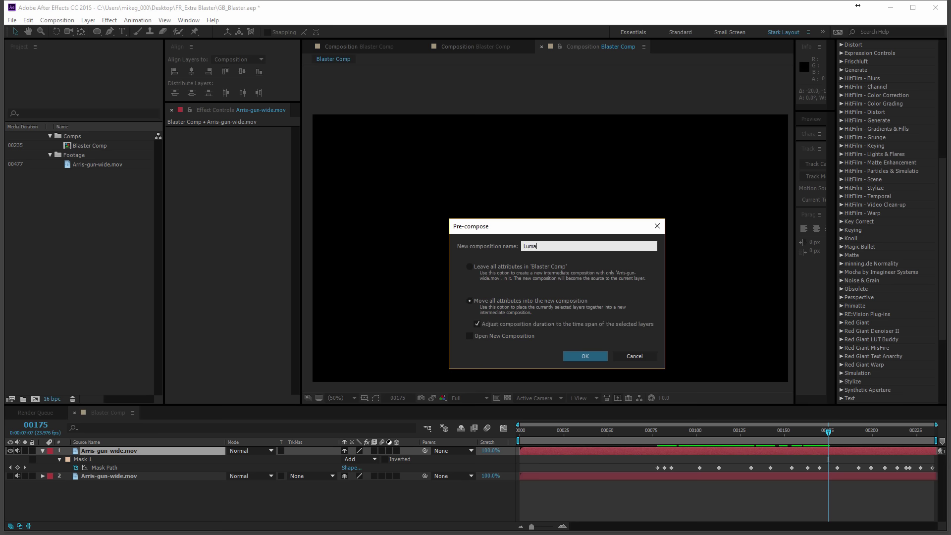
pyautogui.write(' Matte')
pyautogui.press('Return')
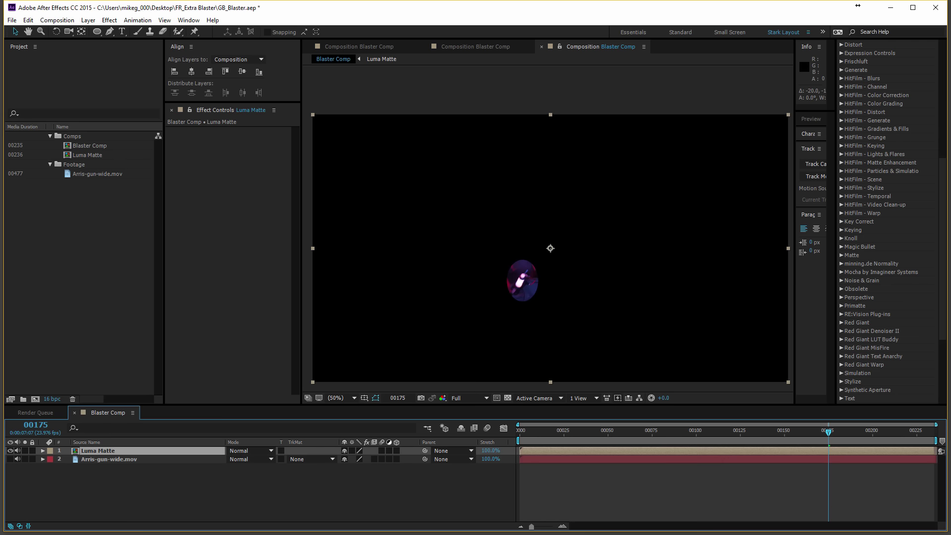
# Step: Open Luma Matte and trim the footage layer to start at frame 00078
pyautogui.doubleClick(120, 448)
pyautogui.click(119, 451)
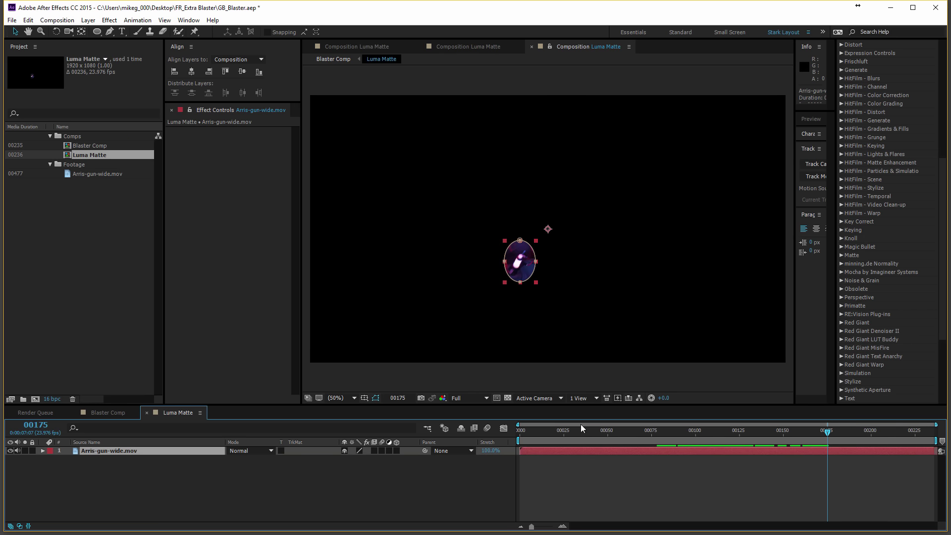
pyautogui.moveTo(582, 430); pyautogui.dragTo(657, 436)
pyautogui.press('m')
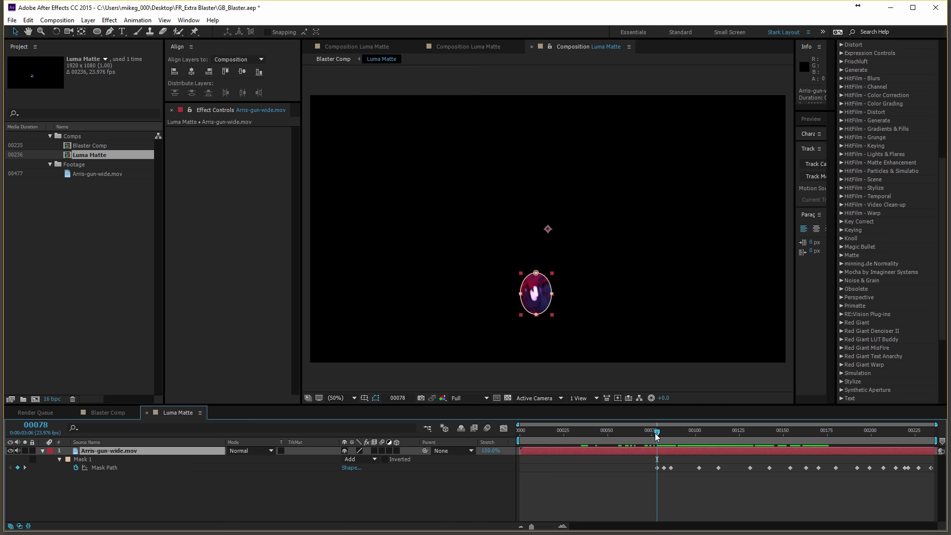
pyautogui.hotkey('alt', '[')
pyautogui.click(259, 484)
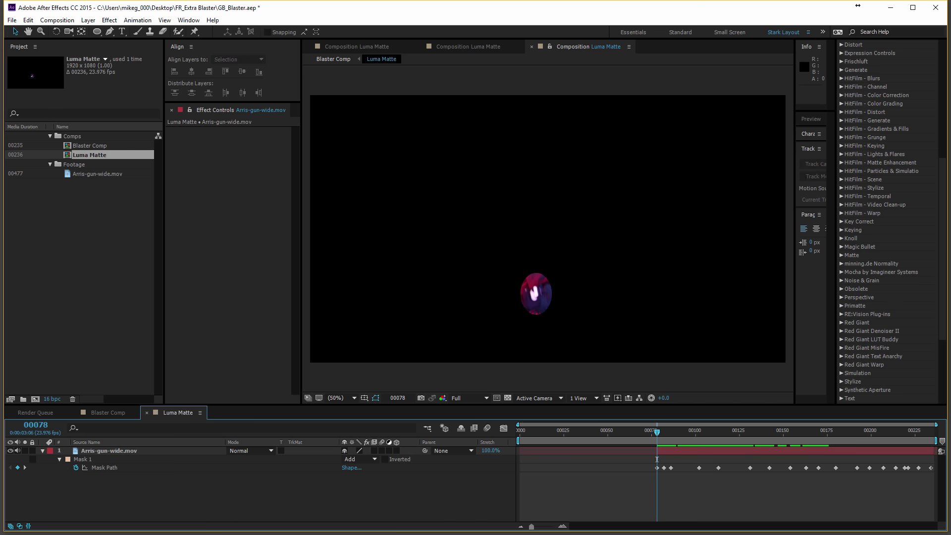
# Step: Add a black solid, Black Solid 1, and place it beneath the footage layer
pyautogui.click(88, 20)
pyautogui.moveTo(128, 32)
pyautogui.click(278, 43)
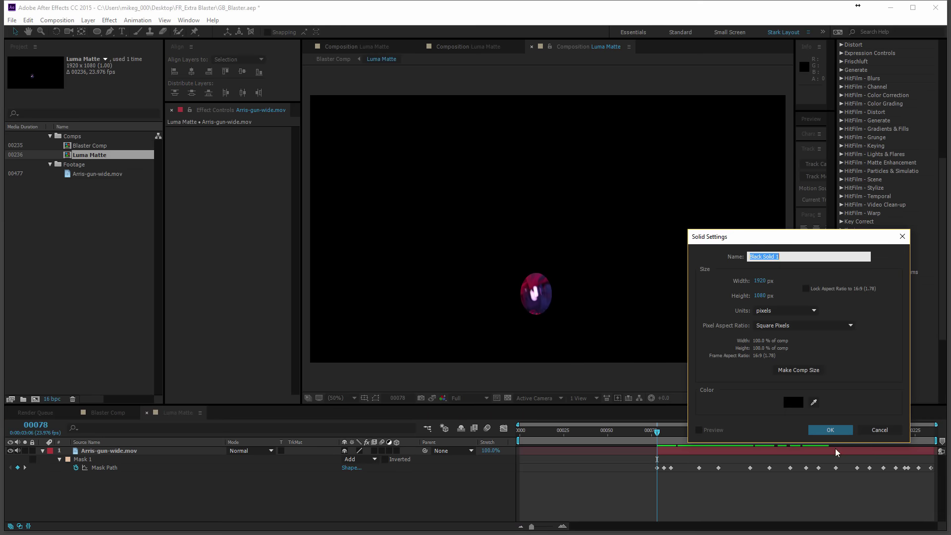
pyautogui.click(831, 430)
pyautogui.moveTo(74, 452); pyautogui.dragTo(103, 487)
# Step: Hide the mask outline and apply Hue/Saturation with Saturation -100 to greyscale the footage
pyautogui.click(126, 454)
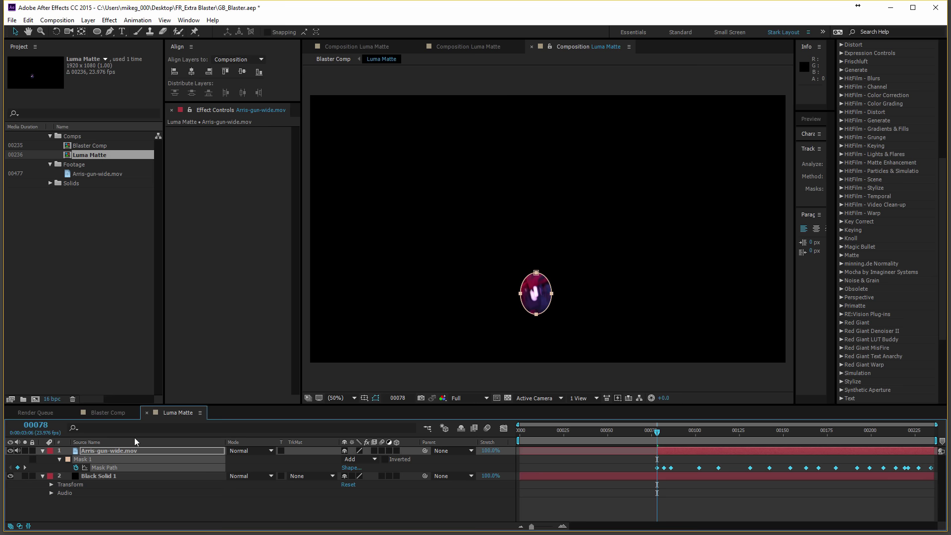
pyautogui.click(205, 343)
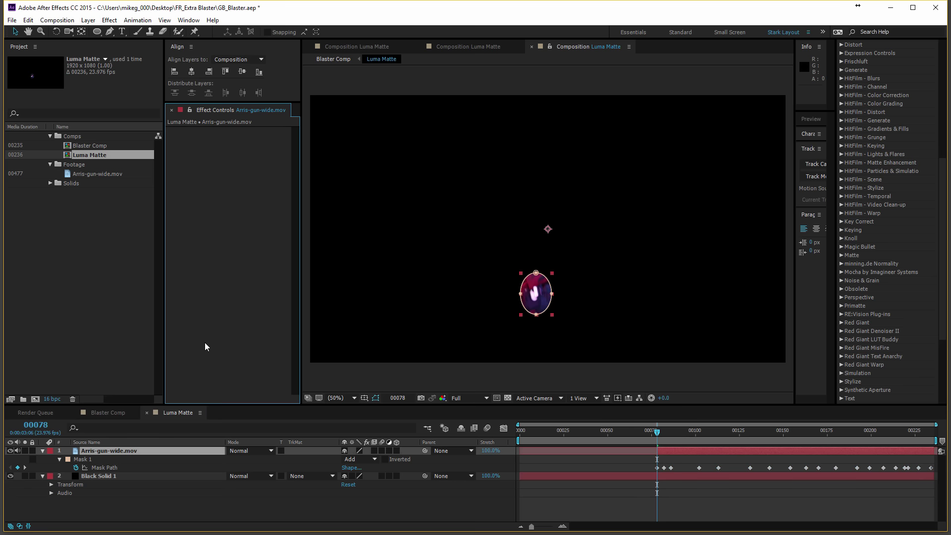
pyautogui.click(364, 398)
pyautogui.click(376, 398)
pyautogui.click(268, 274)
pyautogui.click(110, 20)
pyautogui.moveTo(242, 267)
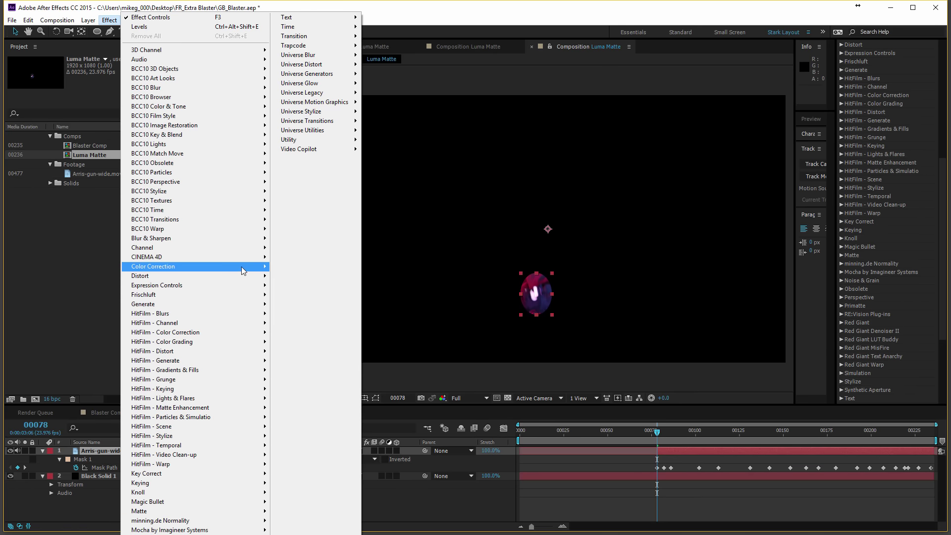
pyautogui.click(355, 508)
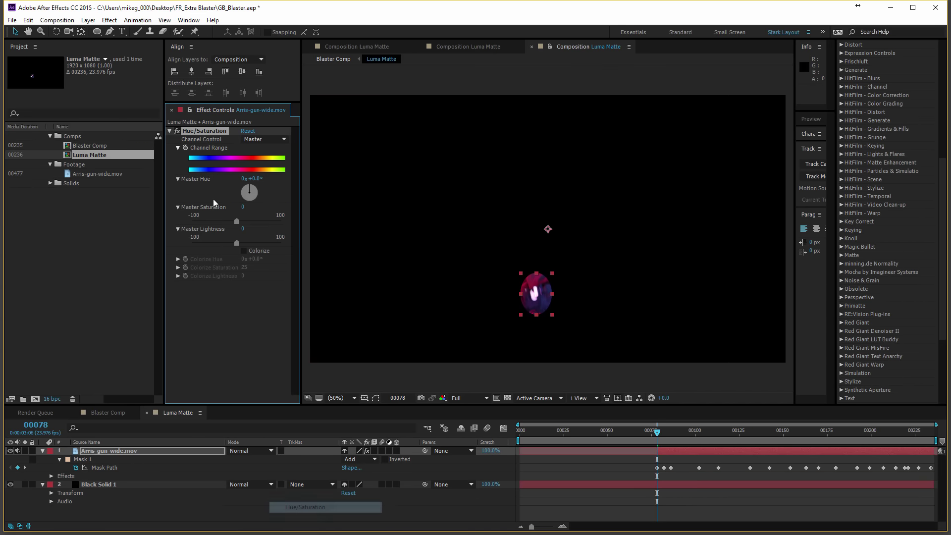
pyautogui.moveTo(236, 221); pyautogui.dragTo(155, 210)
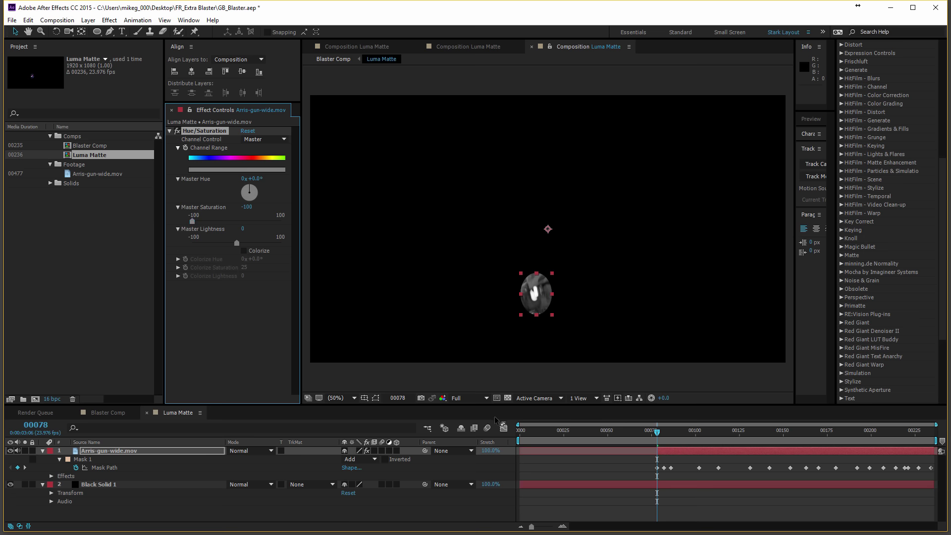
pyautogui.scroll(2, 513, 302)
pyautogui.click(179, 305)
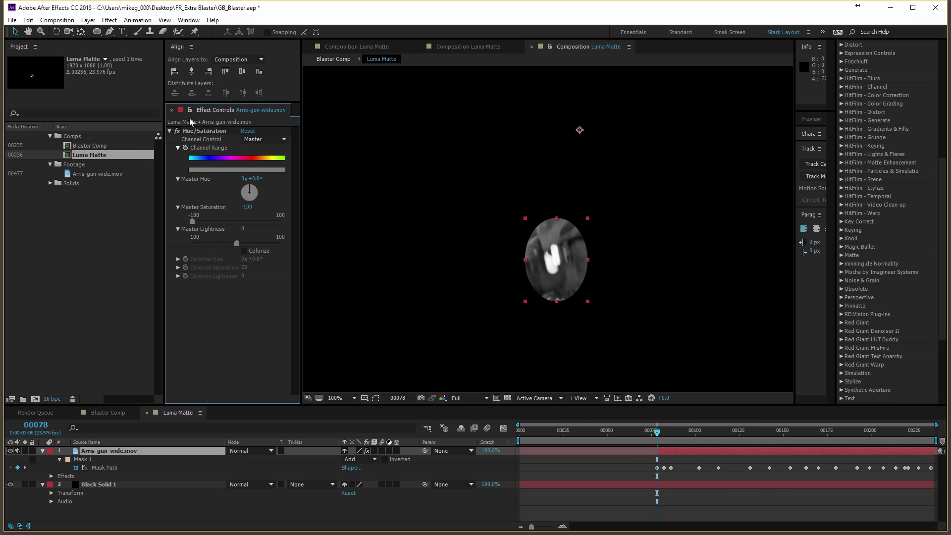
# Step: Browse the Effect menu's colour correction effects for a further adjustment
pyautogui.click(110, 20)
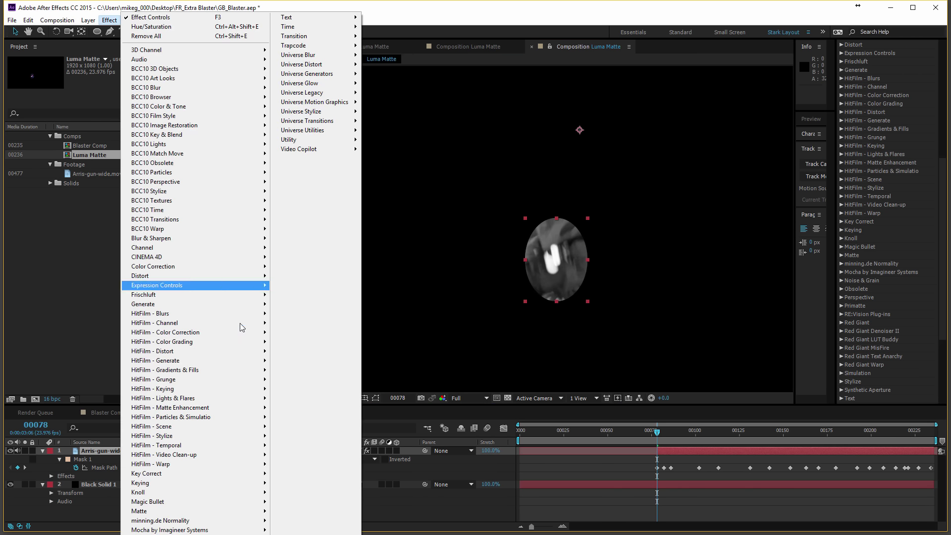
pyautogui.moveTo(179, 488)
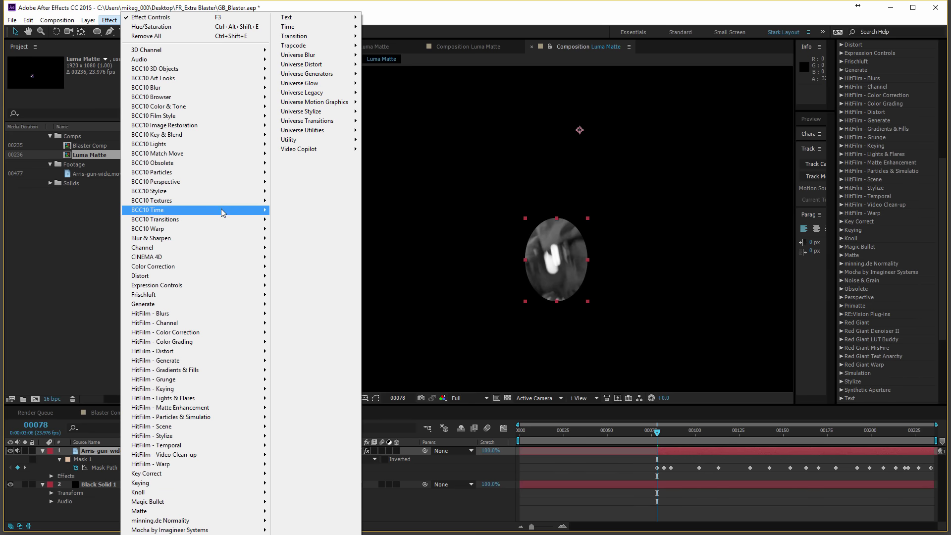
pyautogui.moveTo(217, 267)
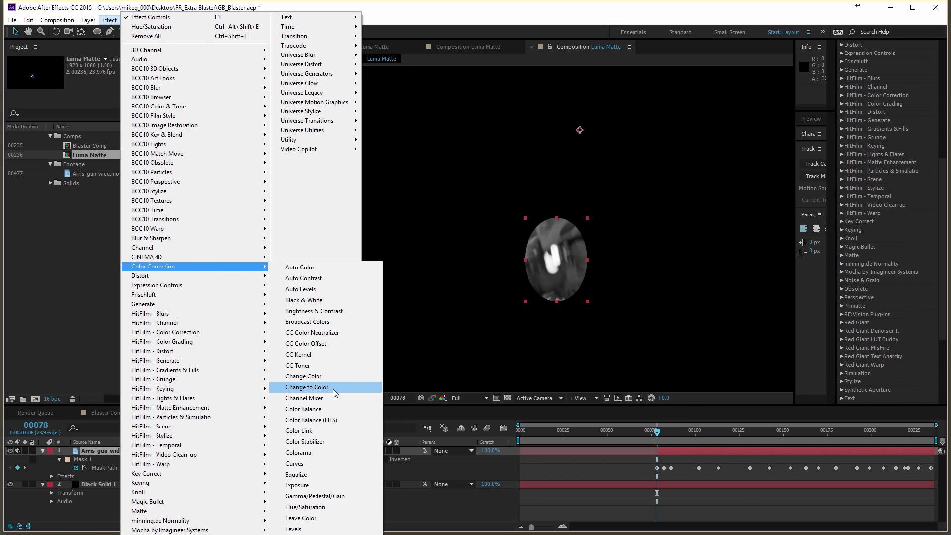
# Step: Apply Levels with Input Black 24158.4 and Gamma 0.16 to keep only the brightest light
pyautogui.click(297, 529)
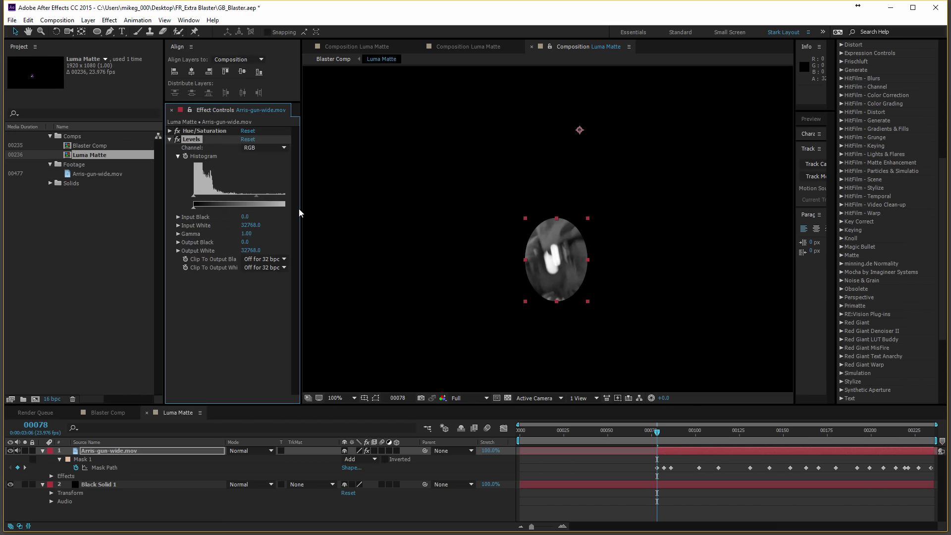
pyautogui.moveTo(299, 210); pyautogui.dragTo(380, 218)
pyautogui.moveTo(306, 201); pyautogui.dragTo(349, 211)
pyautogui.moveTo(193, 200); pyautogui.dragTo(232, 196)
pyautogui.moveTo(657, 431); pyautogui.dragTo(681, 434)
pyautogui.moveTo(275, 196); pyautogui.dragTo(310, 198)
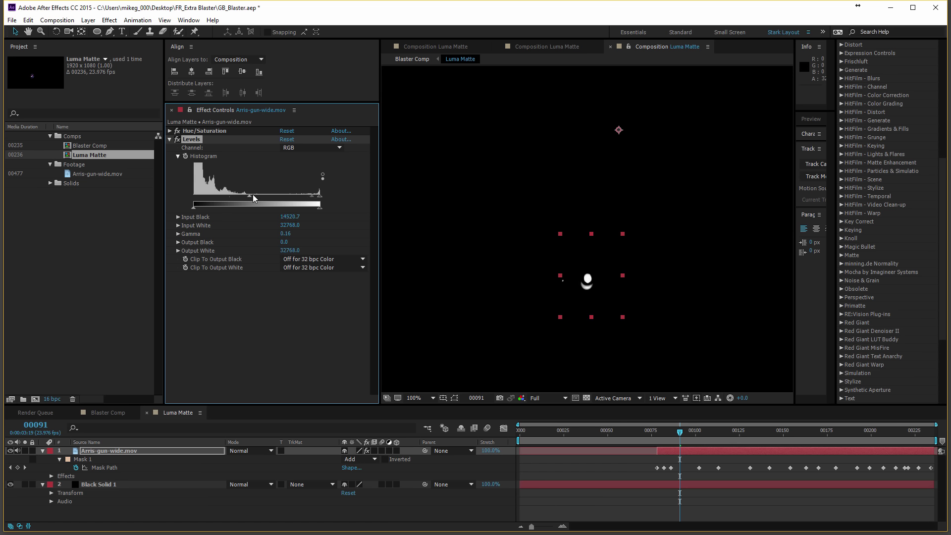
pyautogui.moveTo(274, 196); pyautogui.dragTo(320, 201)
# Step: Set Mask Expansion to -7.0 pixels and check the matte at 200% across later frames
pyautogui.press('m')
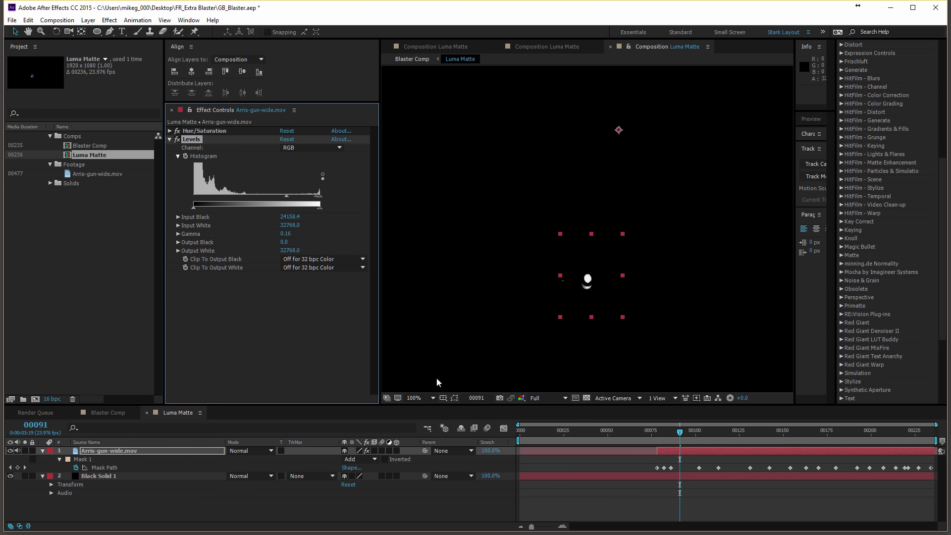
pyautogui.press('.')
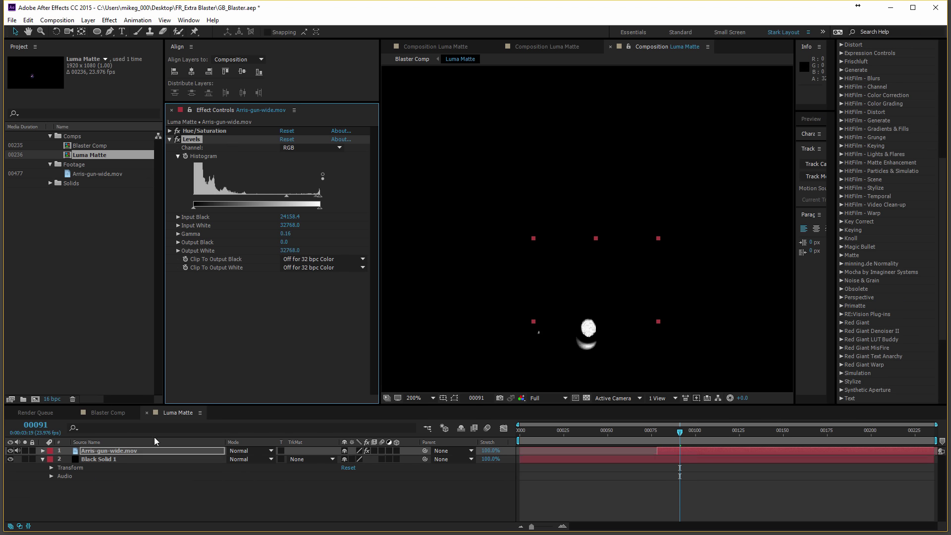
pyautogui.press('m')
pyautogui.press('m')
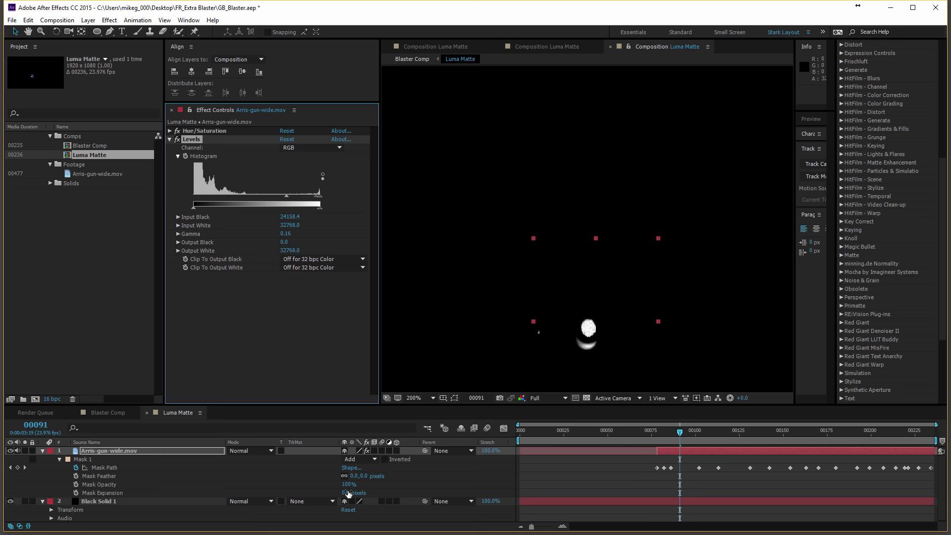
pyautogui.moveTo(349, 493); pyautogui.dragTo(344, 491)
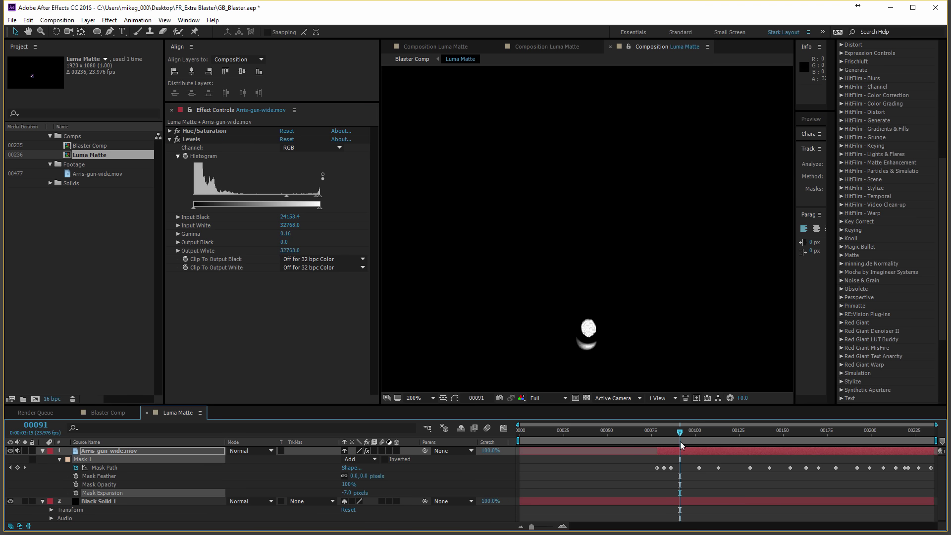
pyautogui.moveTo(682, 433); pyautogui.dragTo(738, 431)
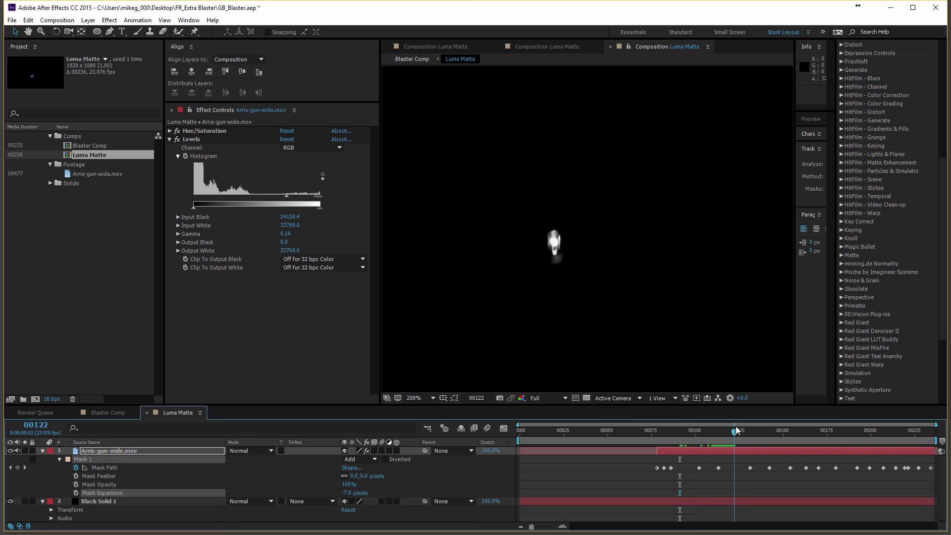
pyautogui.click(292, 296)
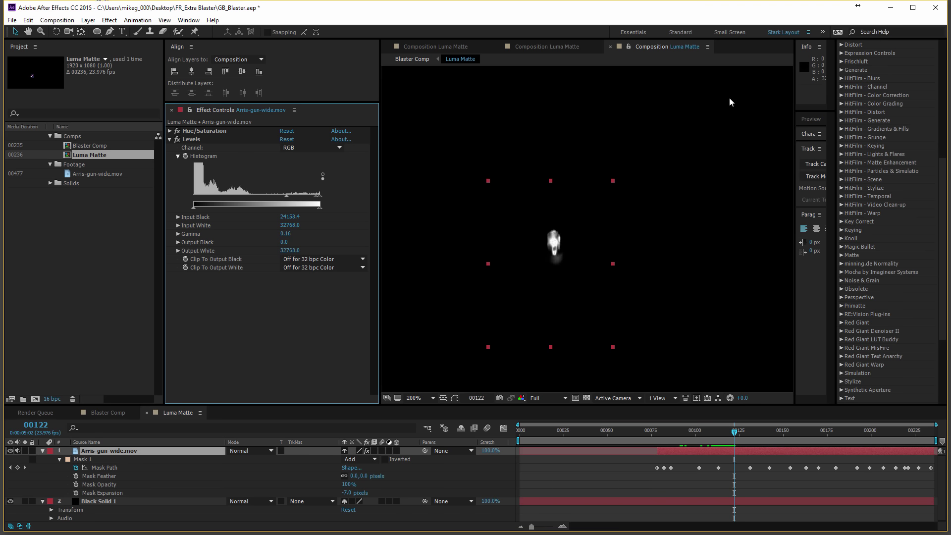
# Step: Apply Fast Blur with Blurriness 9.0 to the matte footage and scrub to check the softened blob
pyautogui.scroll(5, 875, 59)
pyautogui.click(879, 58)
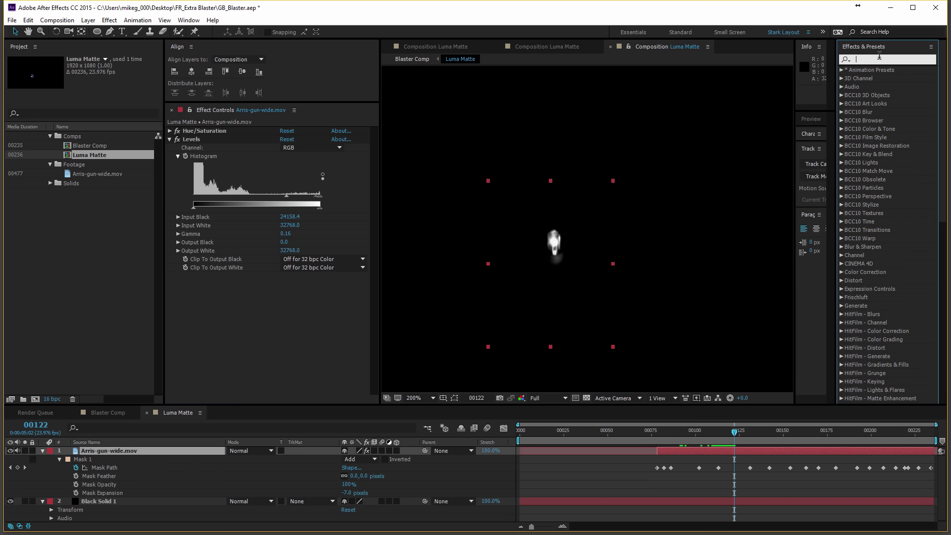
pyautogui.write('fast')
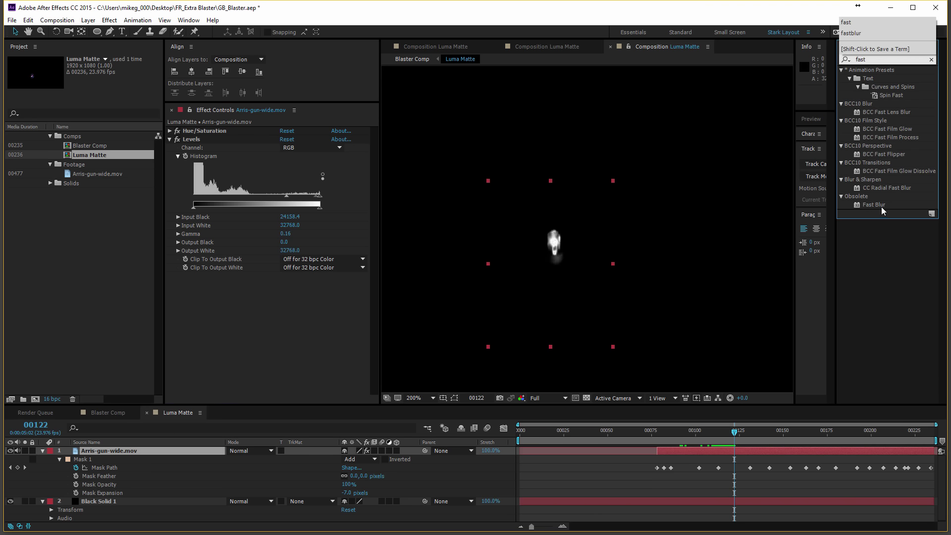
pyautogui.moveTo(882, 210); pyautogui.dragTo(213, 313)
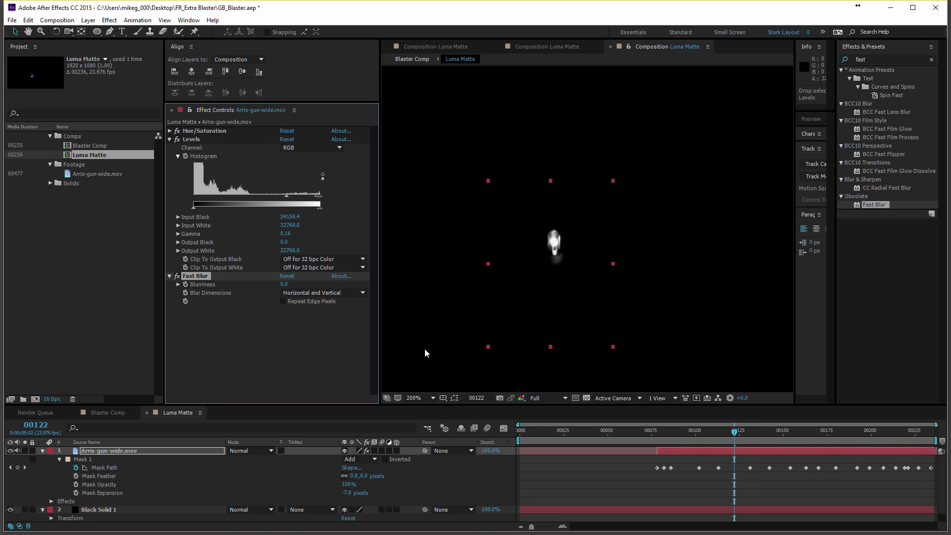
pyautogui.moveTo(285, 287); pyautogui.dragTo(292, 286)
pyautogui.click(267, 347)
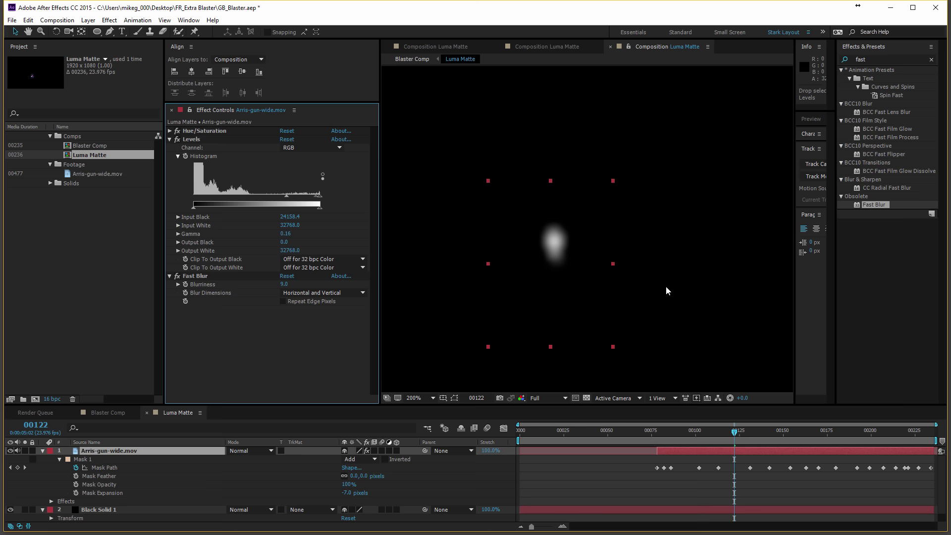
pyautogui.moveTo(676, 438); pyautogui.dragTo(922, 422)
# Step: Return to Blaster Comp, hide Luma Matte, and review the footage from the first frame
pyautogui.click(108, 413)
pyautogui.click(9, 451)
pyautogui.click(142, 459)
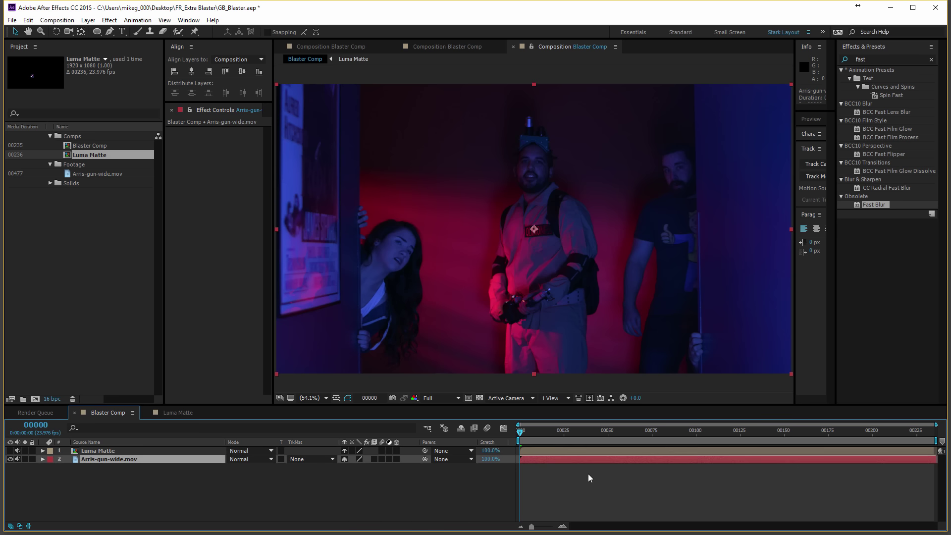
pyautogui.moveTo(525, 430); pyautogui.dragTo(763, 429)
pyautogui.press('Home')
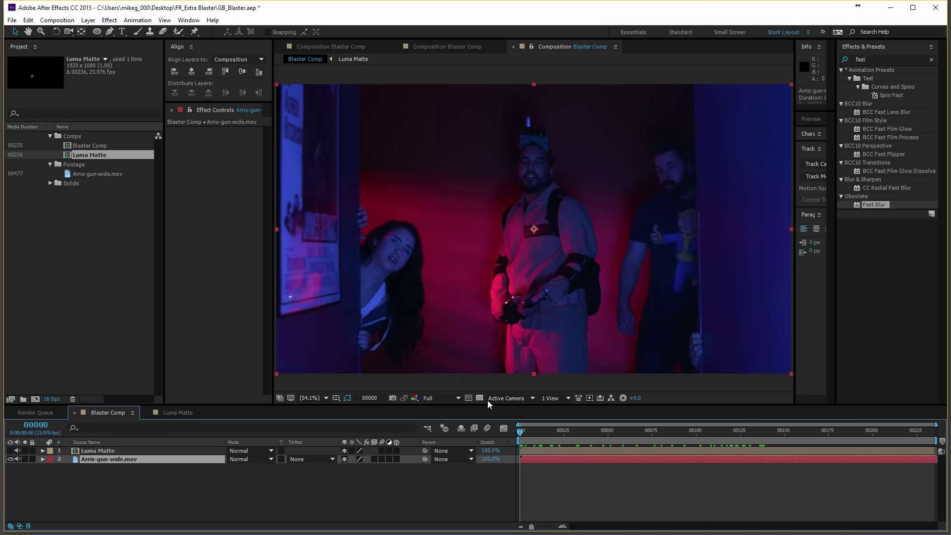
pyautogui.moveTo(279, 218); pyautogui.dragTo(381, 227)
# Step: Create a black 1920×1080 solid named 'Lens Flare' above Luma Matte
pyautogui.click(115, 450)
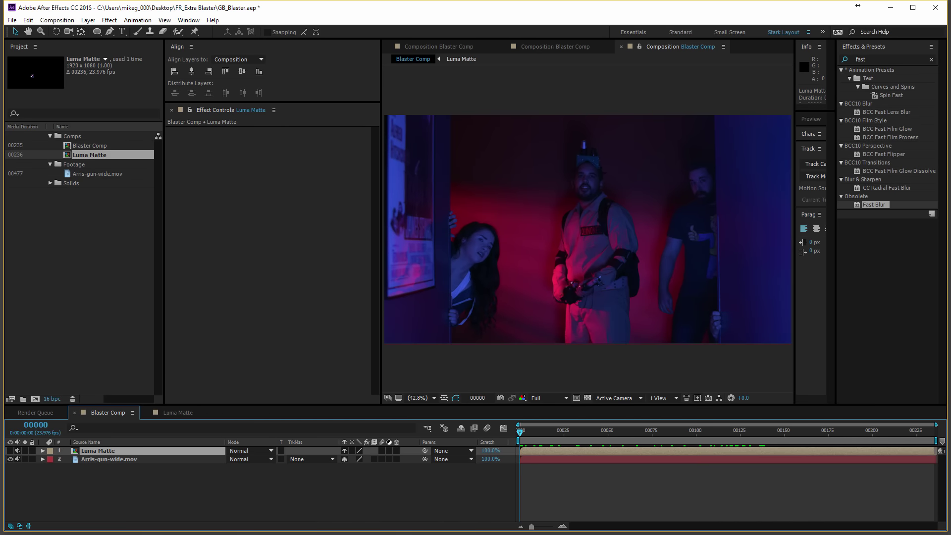
pyautogui.click(88, 20)
pyautogui.moveTo(149, 32)
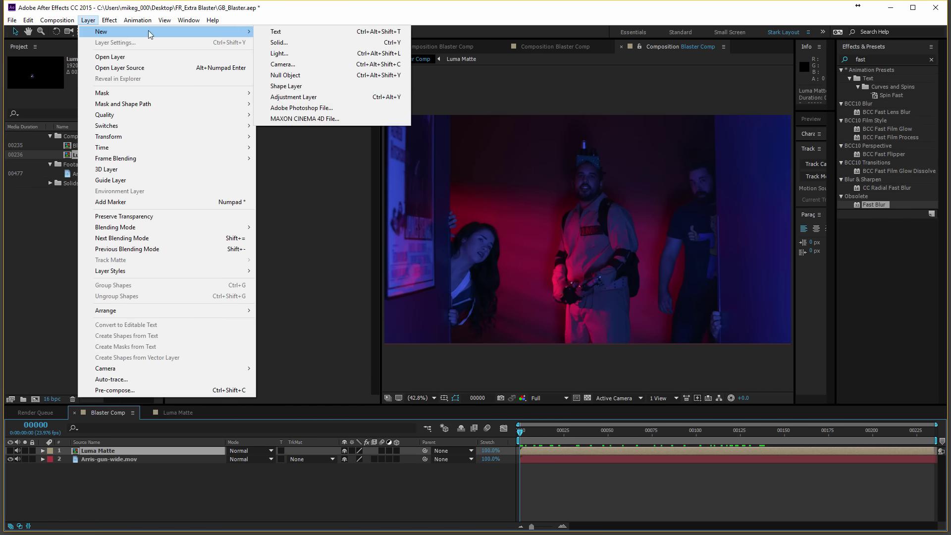
pyautogui.click(345, 45)
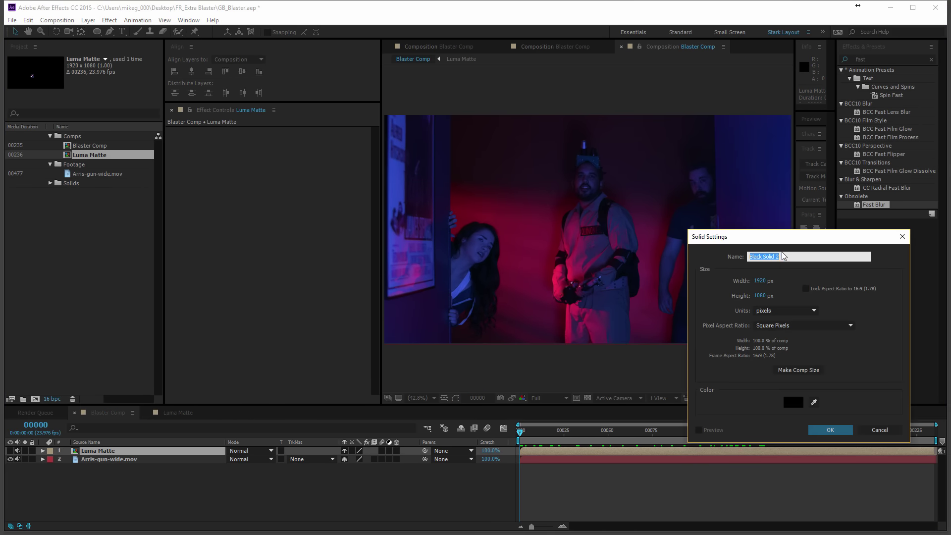
pyautogui.write('Lens flare')
# Step: Confirm the Lens Flare solid and apply Video Copilot Optical Flares to it
pyautogui.click(830, 430)
pyautogui.click(109, 20)
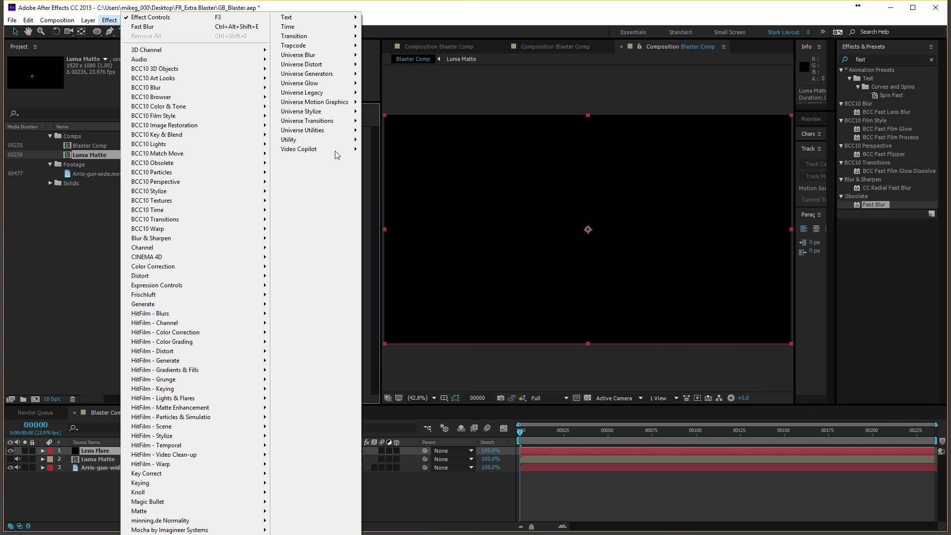
pyautogui.moveTo(335, 150)
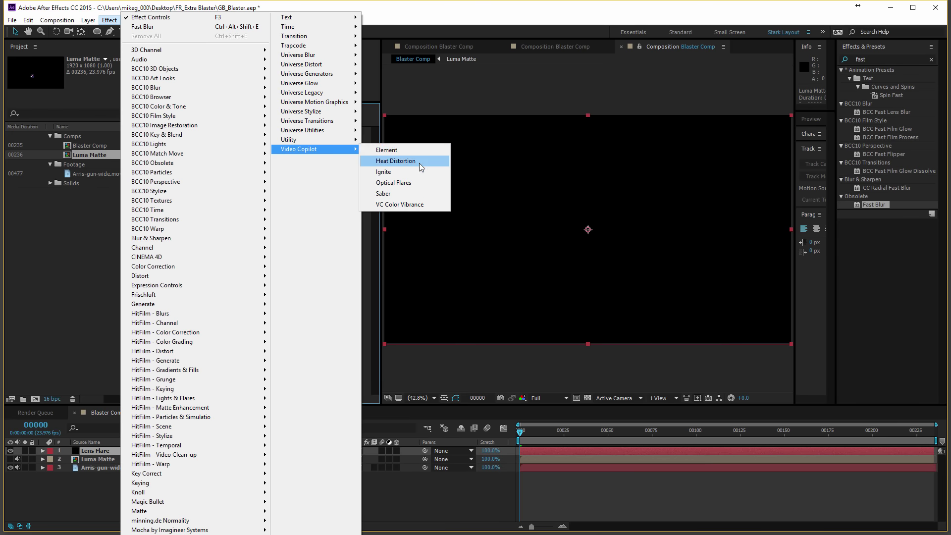
pyautogui.click(418, 182)
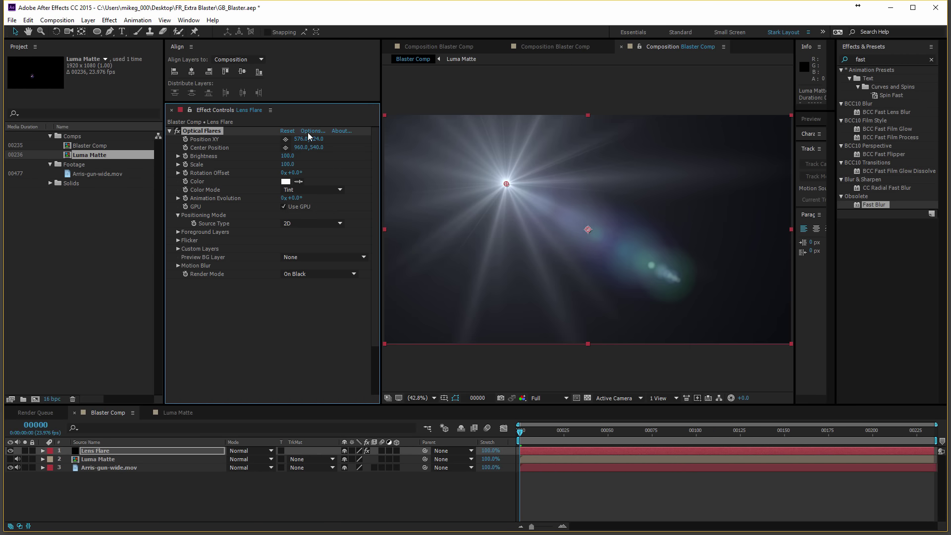
# Step: Set Optical Flares Source Type to Luminance, Source Layer to Luma Matte, Render Mode to On Transparent
pyautogui.click(305, 223)
pyautogui.click(313, 278)
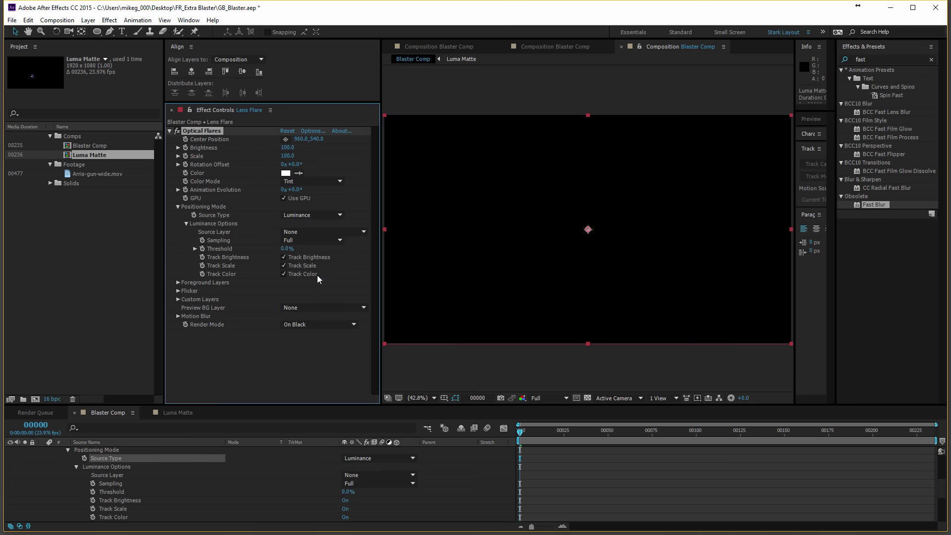
pyautogui.click(312, 232)
pyautogui.click(327, 268)
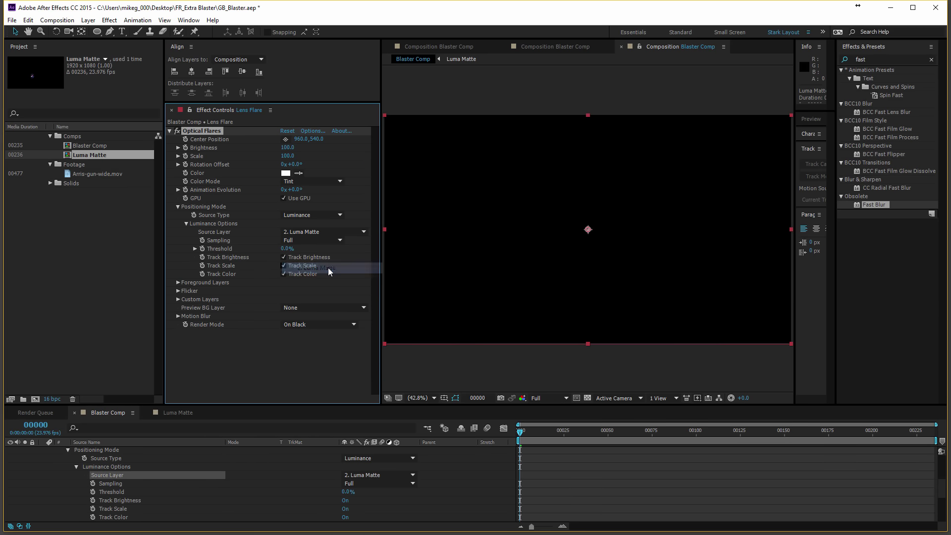
pyautogui.click(319, 324)
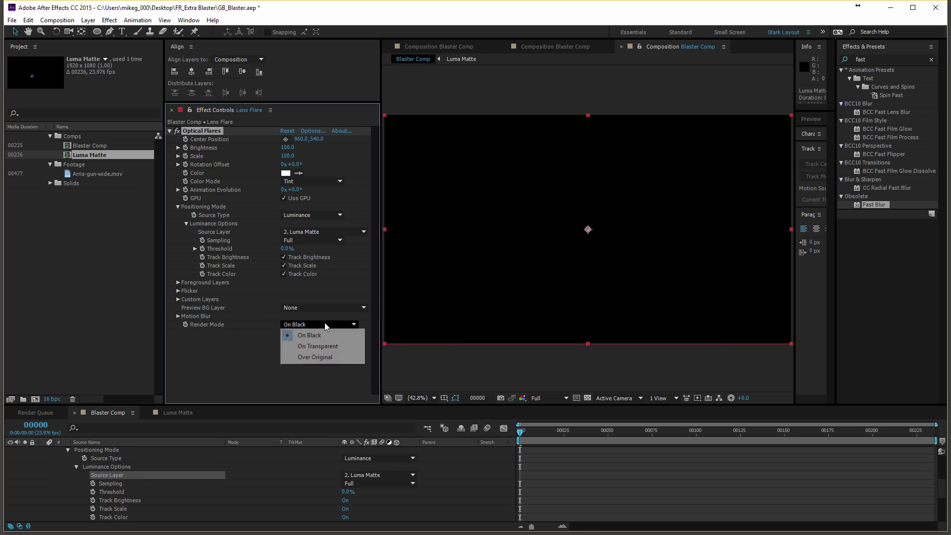
pyautogui.click(331, 347)
pyautogui.scroll(4, 76, 460)
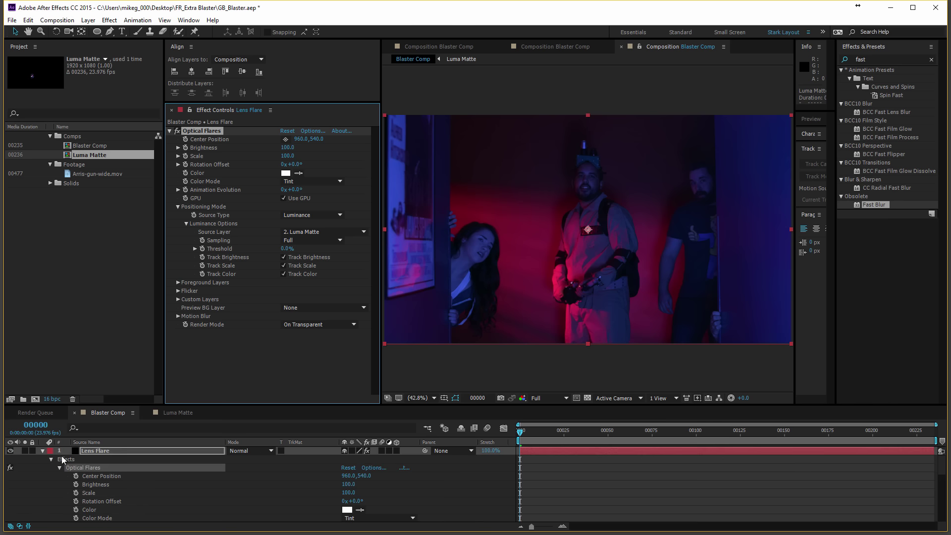
pyautogui.click(43, 450)
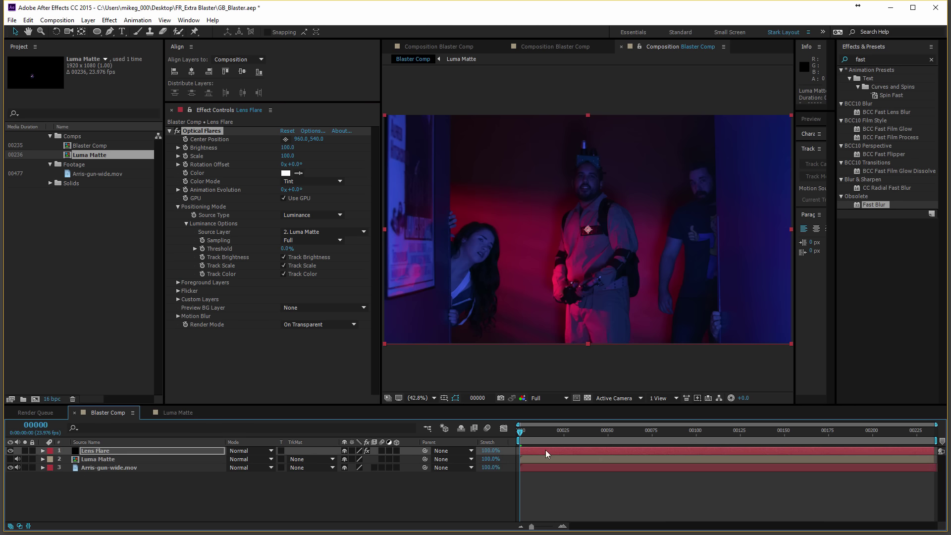
# Step: At a frame where the gun glows, turn off Track Color and Track Brightness
pyautogui.moveTo(520, 433); pyautogui.dragTo(894, 400)
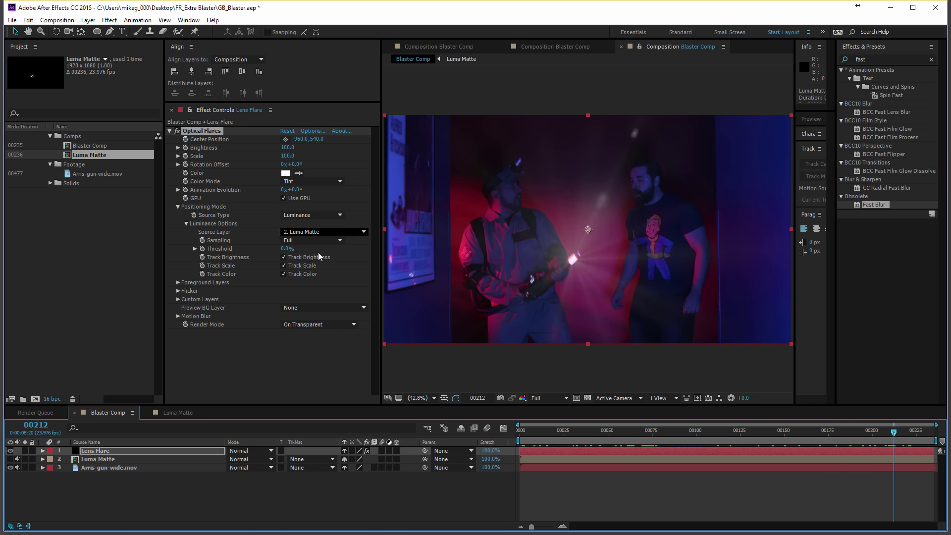
pyautogui.click(284, 274)
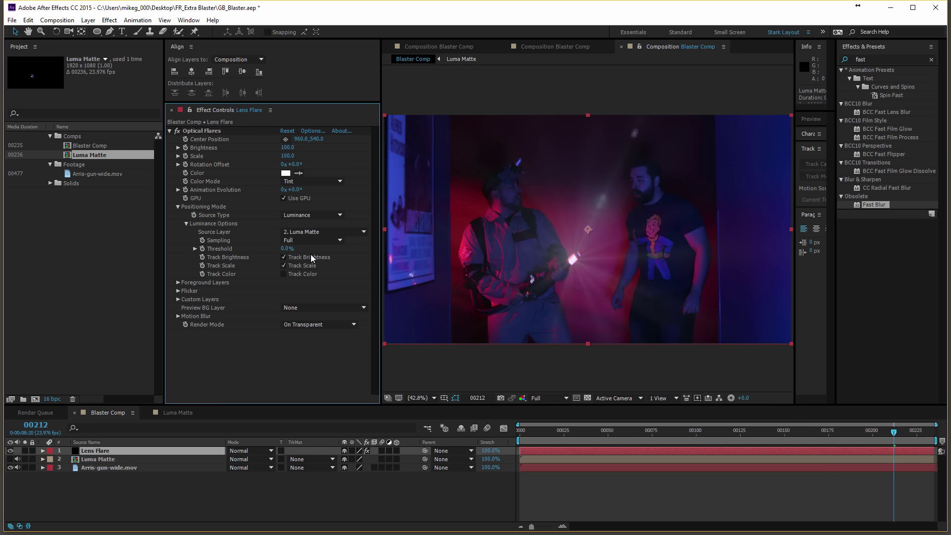
pyautogui.click(310, 258)
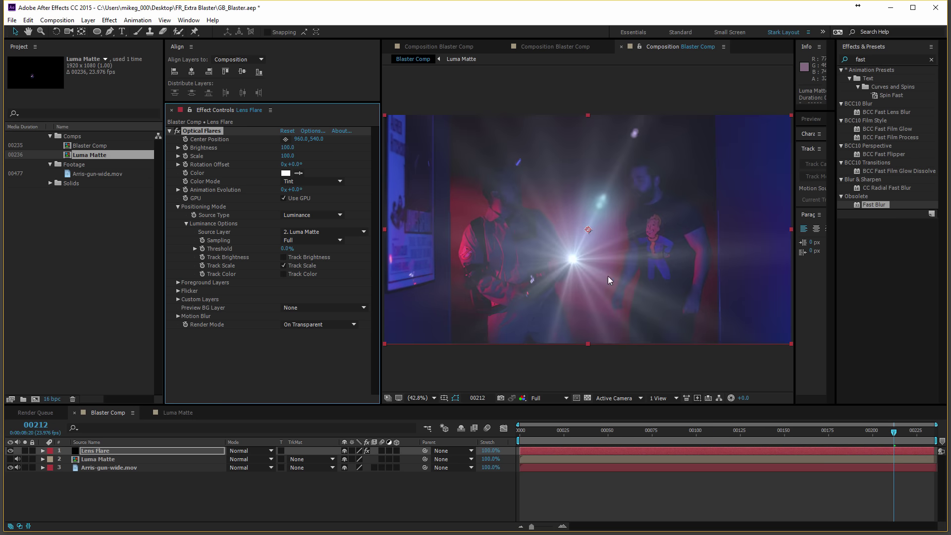
# Step: Set the flare Color Mode to Multiply with a blue-purple colour, then preview
pyautogui.click(322, 181)
pyautogui.click(300, 199)
pyautogui.click(286, 174)
pyautogui.moveTo(349, 329)
pyautogui.mouseDown()
pyautogui.moveTo(357, 314)
pyautogui.moveTo(346, 299)
pyautogui.moveTo(331, 302)
pyautogui.moveTo(337, 279)
pyautogui.mouseUp()
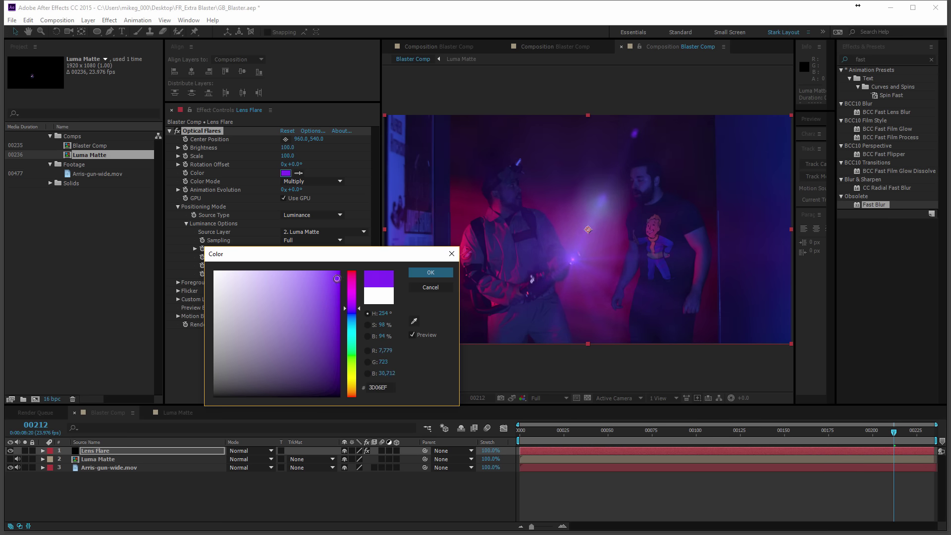
pyautogui.click(430, 273)
pyautogui.press('space')
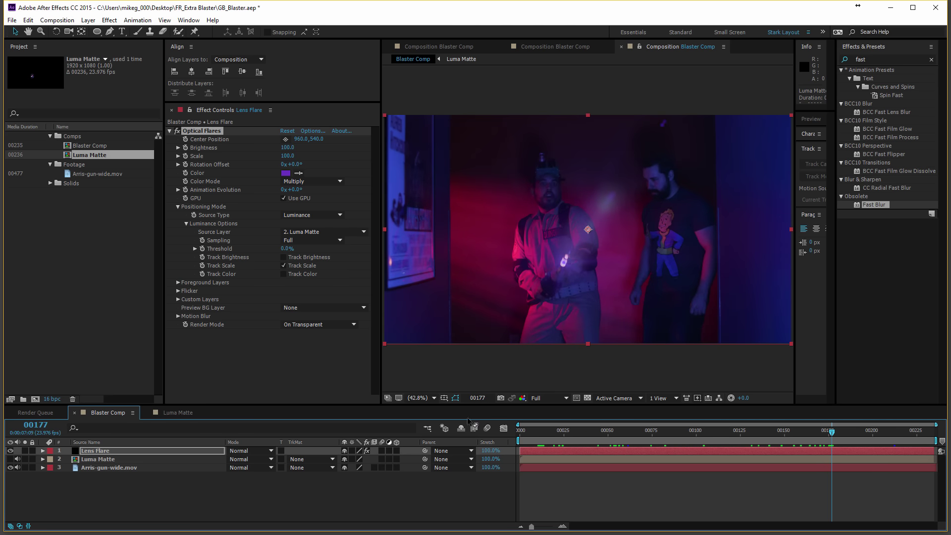
# Step: Set the Lens Flare layer's blending mode to Add
pyautogui.rightClick(188, 453)
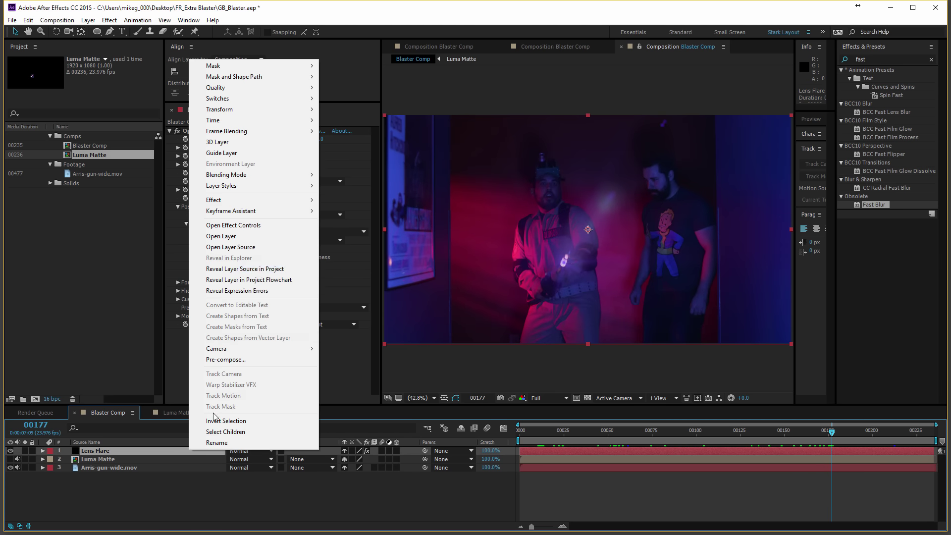
pyautogui.moveTo(280, 177)
pyautogui.click(342, 279)
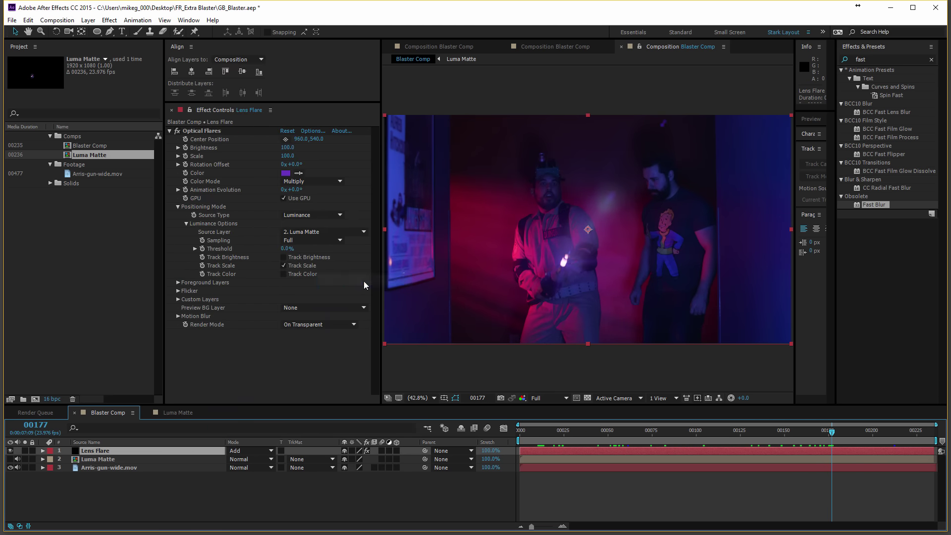
pyautogui.press('/')
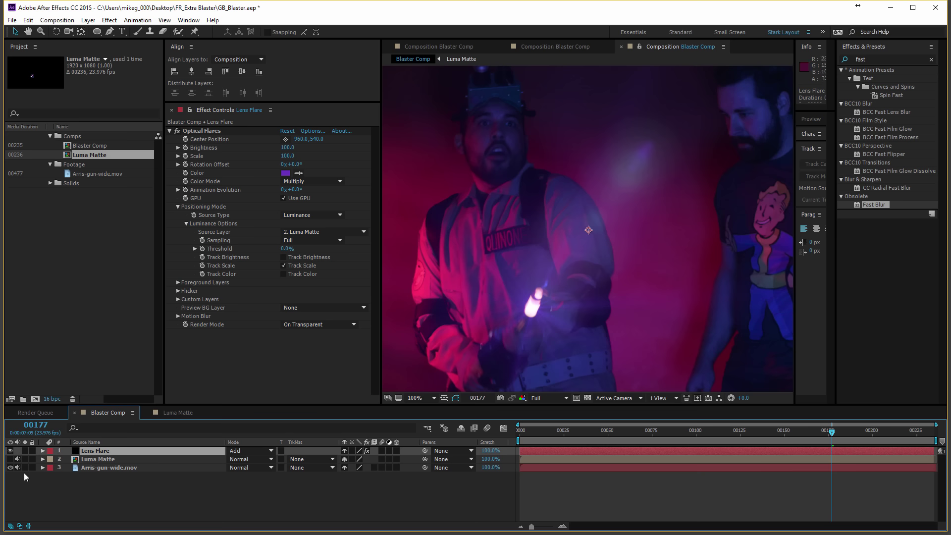
# Step: Load the FDA preset from the Conspiracy presets in the Optical Flares editor
pyautogui.click(305, 131)
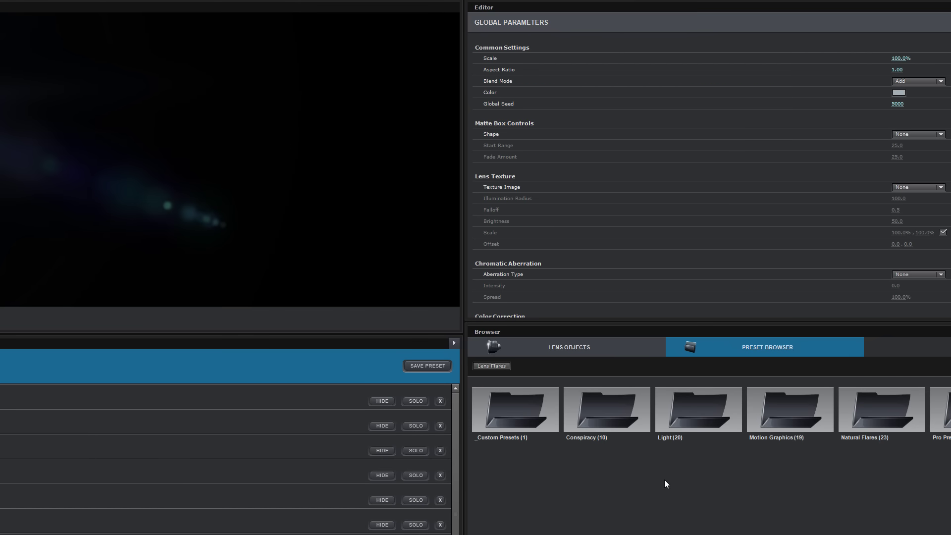
pyautogui.click(632, 425)
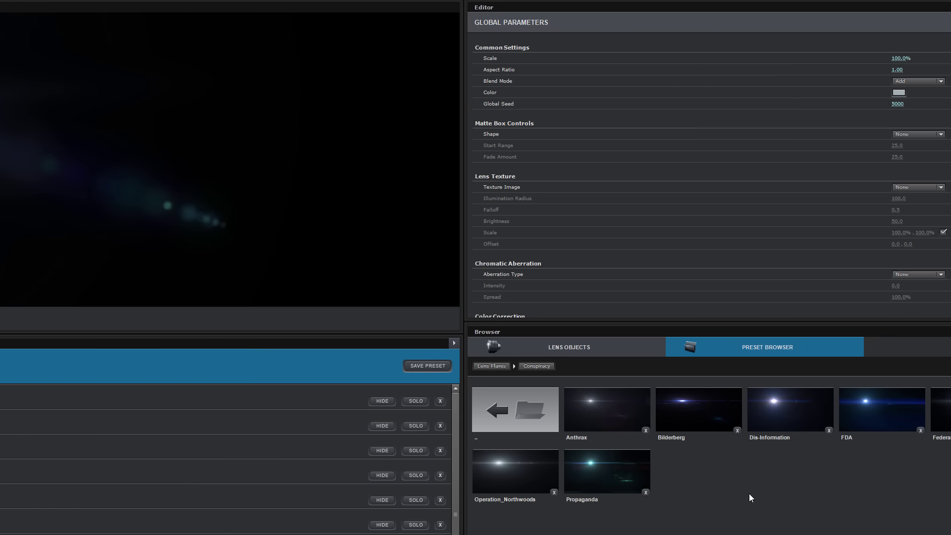
pyautogui.click(894, 421)
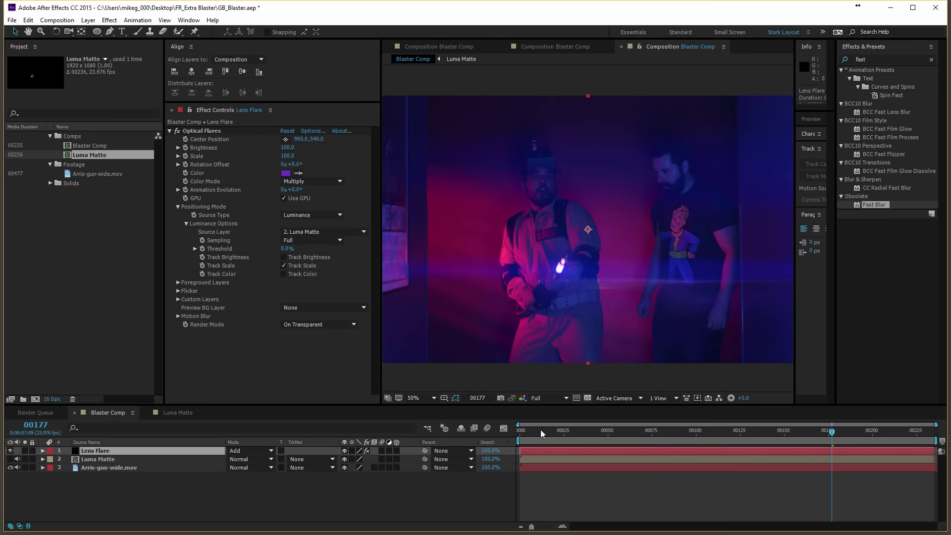
pyautogui.moveTo(540, 429); pyautogui.dragTo(652, 435)
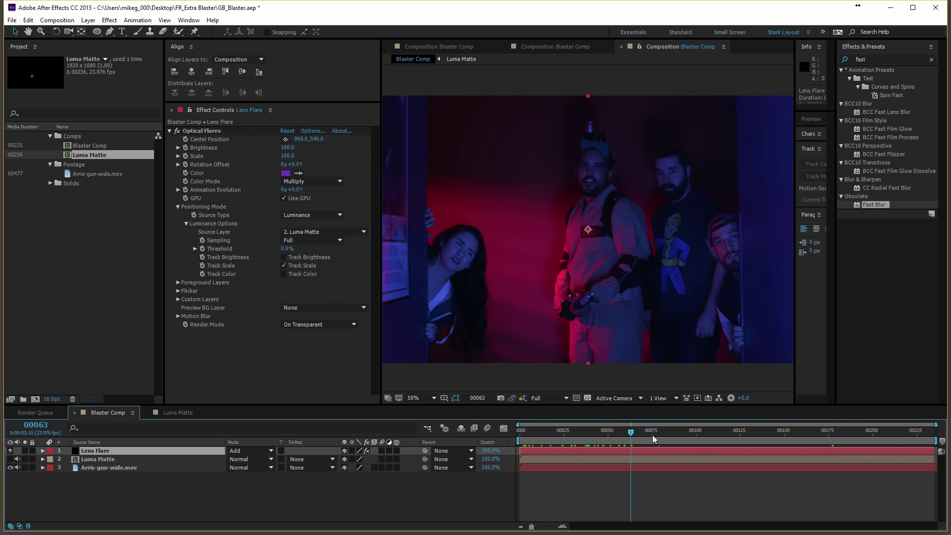
pyautogui.press('space')
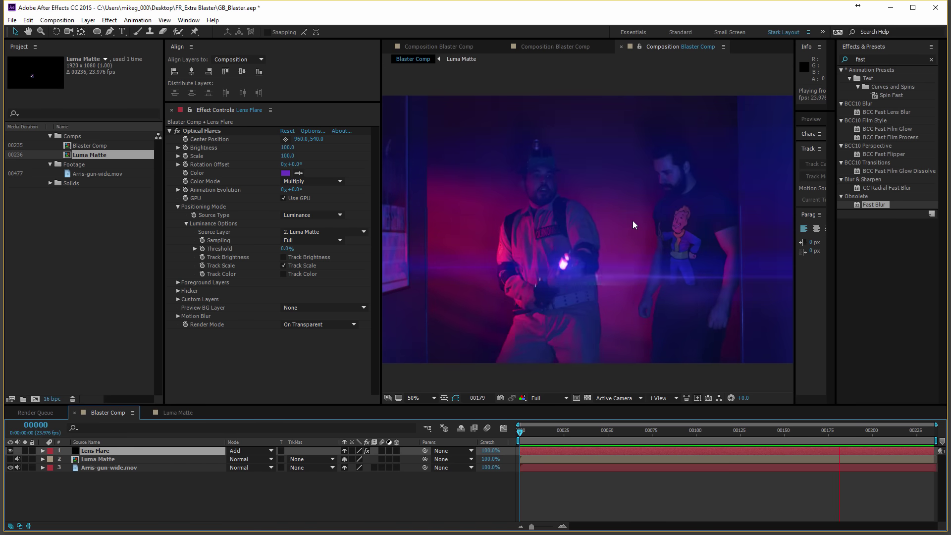
pyautogui.click(516, 436)
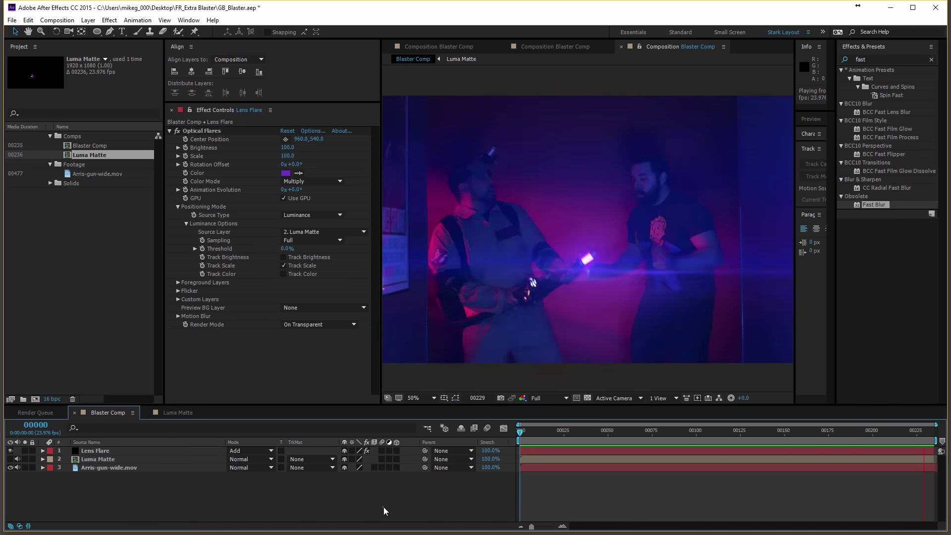
pyautogui.press('space')
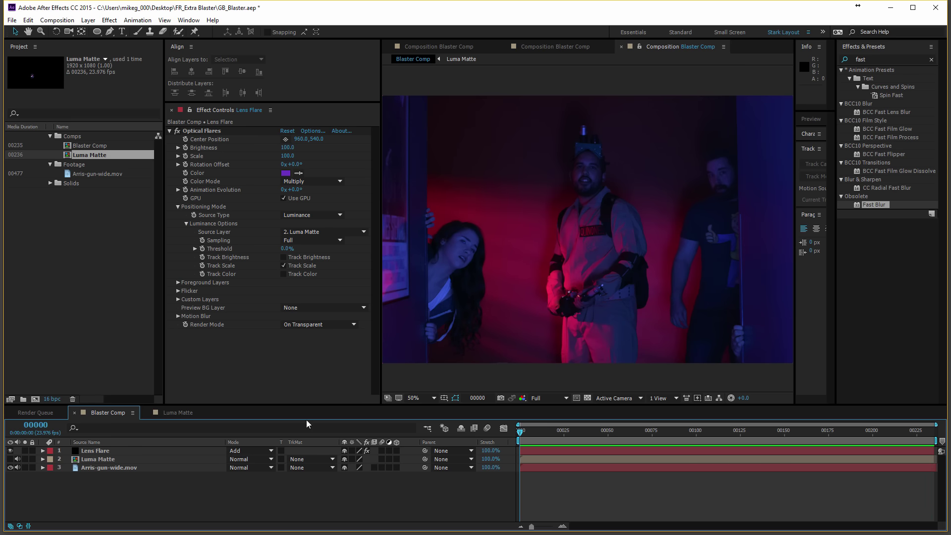
pyautogui.click(88, 460)
# Step: Open the Luma Matte precomp and check the matte around frame 77
pyautogui.click(94, 451)
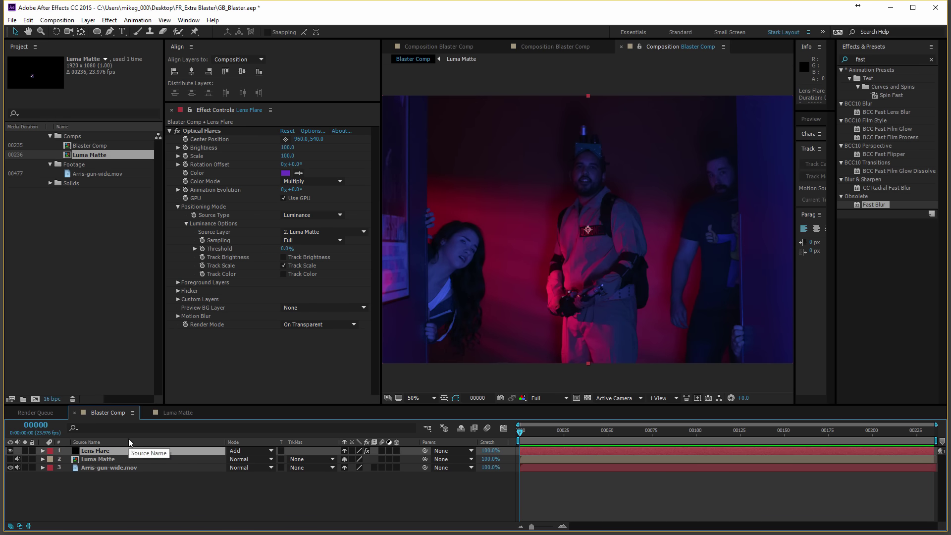
pyautogui.doubleClick(136, 460)
pyautogui.moveTo(657, 432); pyautogui.dragTo(658, 433)
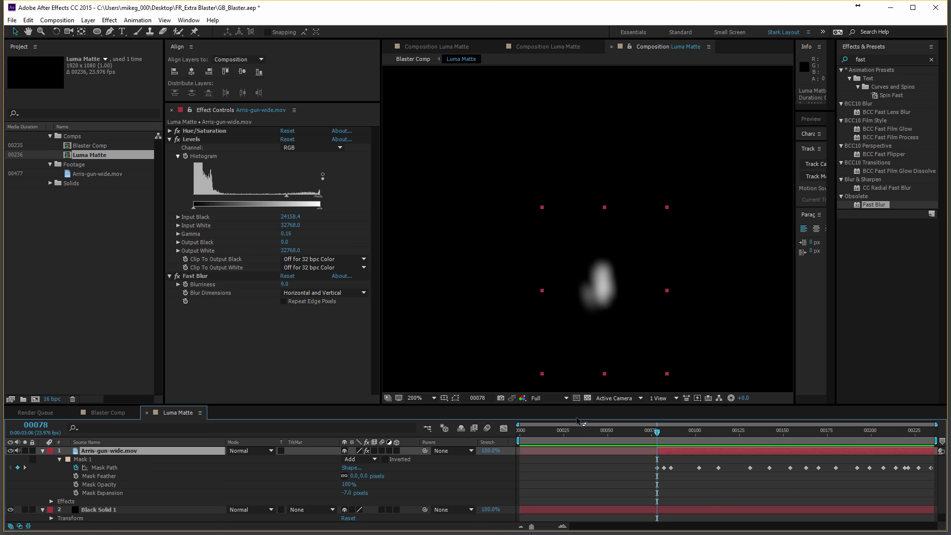
# Step: Back in Blaster Comp, add a layer marker on Arris-gun-wide.mov at frame 78
pyautogui.click(108, 413)
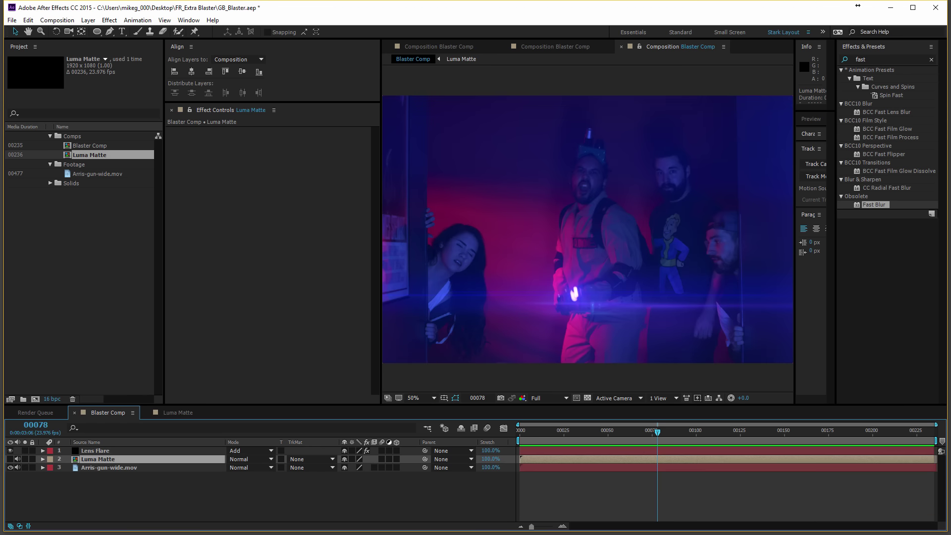
pyautogui.click(90, 467)
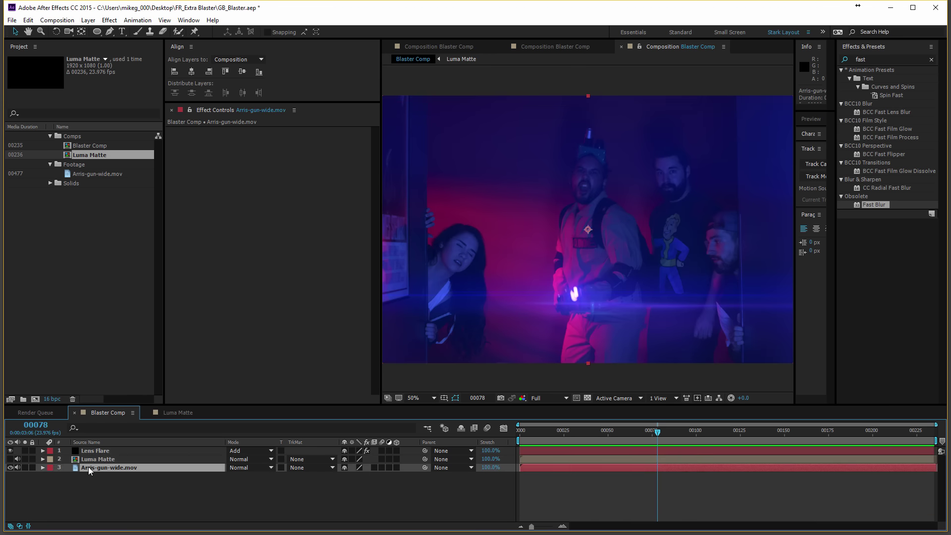
pyautogui.press('KP_Multiply')
# Step: Add a Null Object and trim it to start at frame 78
pyautogui.click(94, 19)
pyautogui.moveTo(102, 31)
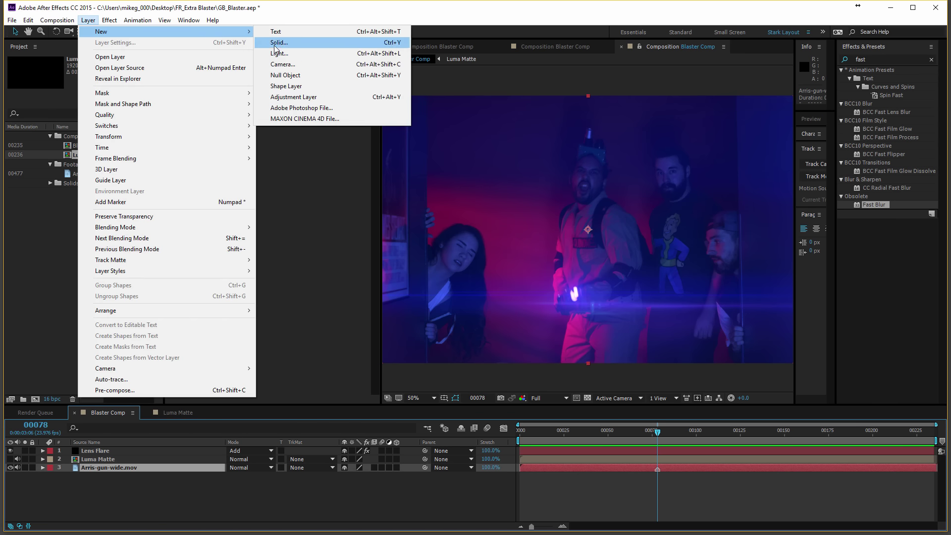
pyautogui.click(314, 79)
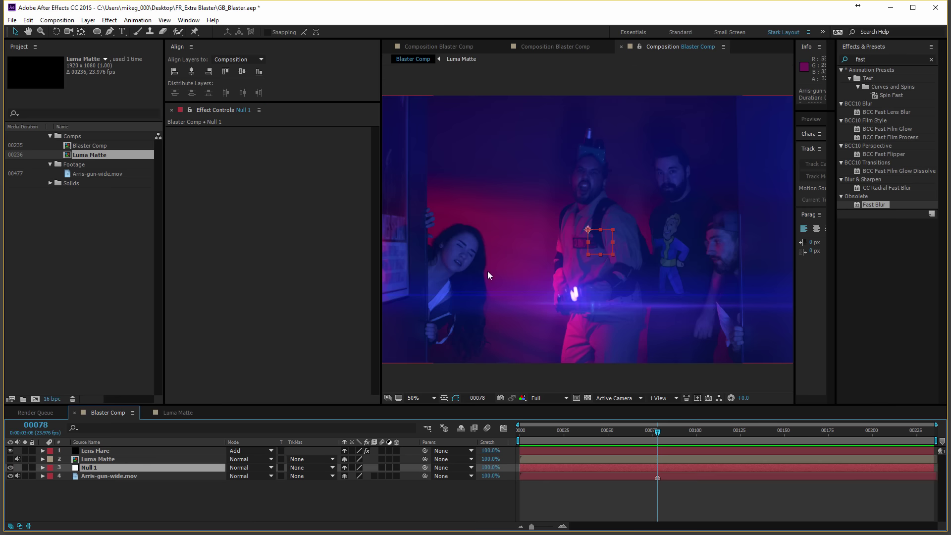
pyautogui.hotkey('alt', '[')
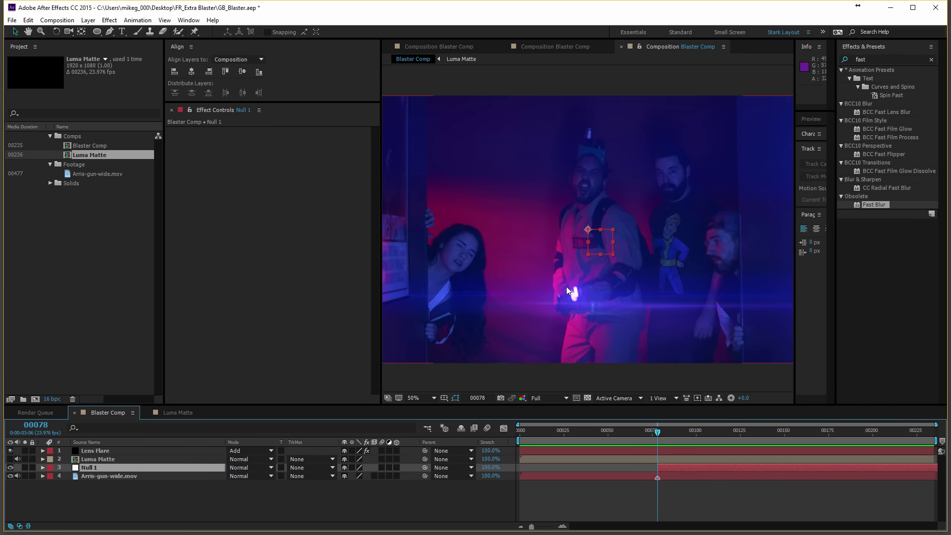
# Step: Solo the footage and key Null 1's Position on the muzzle flash at frame 78
pyautogui.click(25, 476)
pyautogui.press('.')
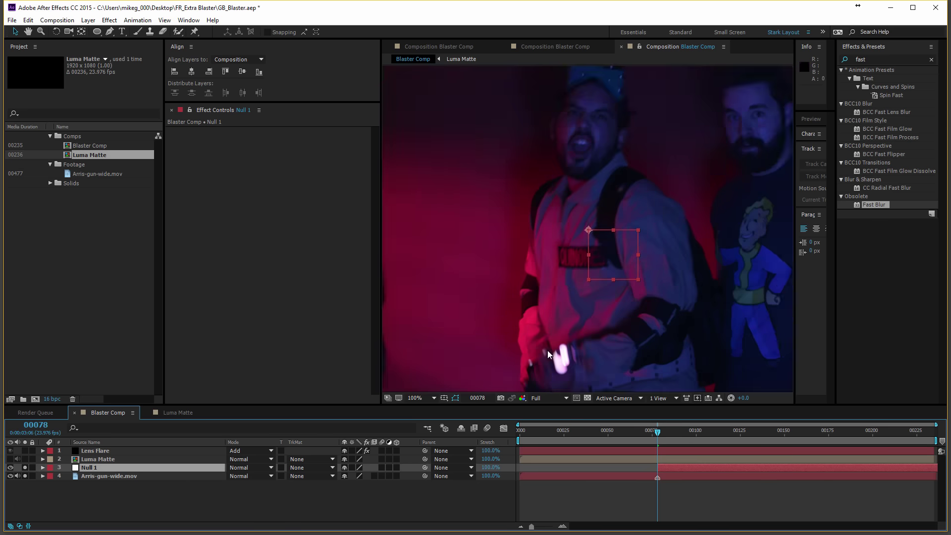
pyautogui.scroll(1, 548, 350)
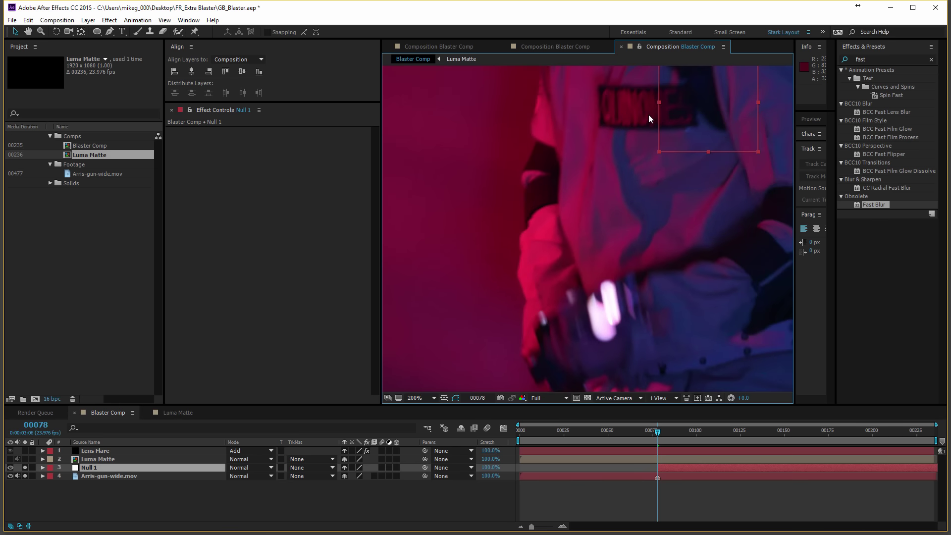
pyautogui.moveTo(649, 114); pyautogui.dragTo(637, 132)
pyautogui.moveTo(648, 74); pyautogui.dragTo(598, 310)
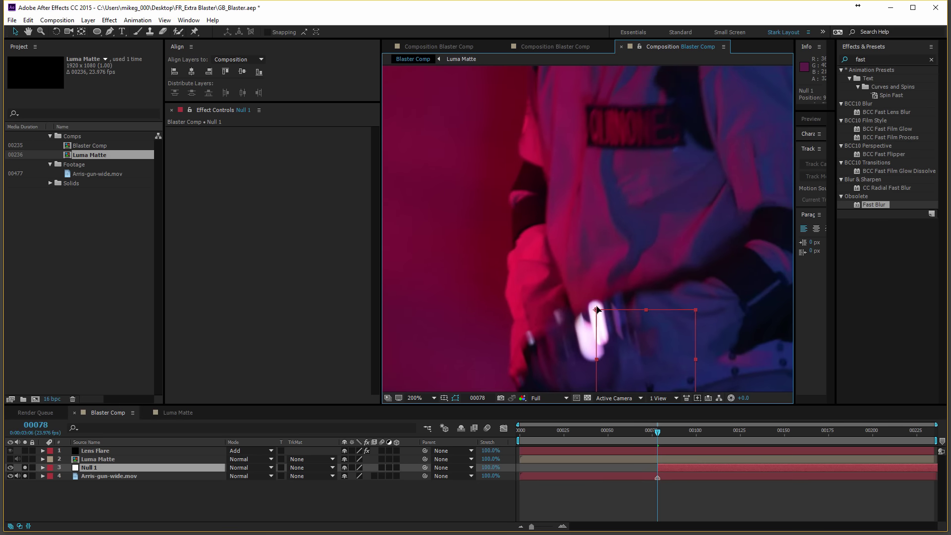
pyautogui.press('Return')
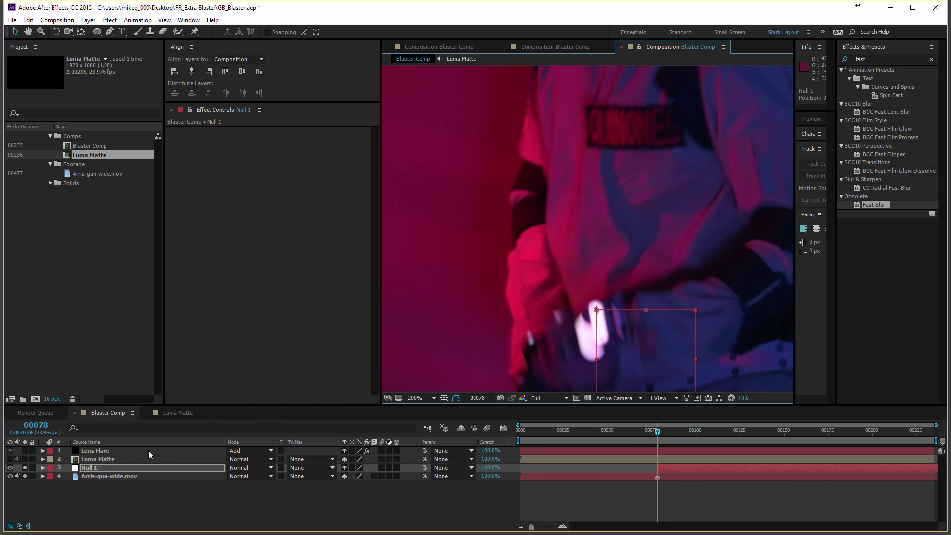
pyautogui.hotkey('alt', 'shift', 'p')
# Step: Motion-sketch Null 1 following the gun flash through frame 234
pyautogui.click(68, 477)
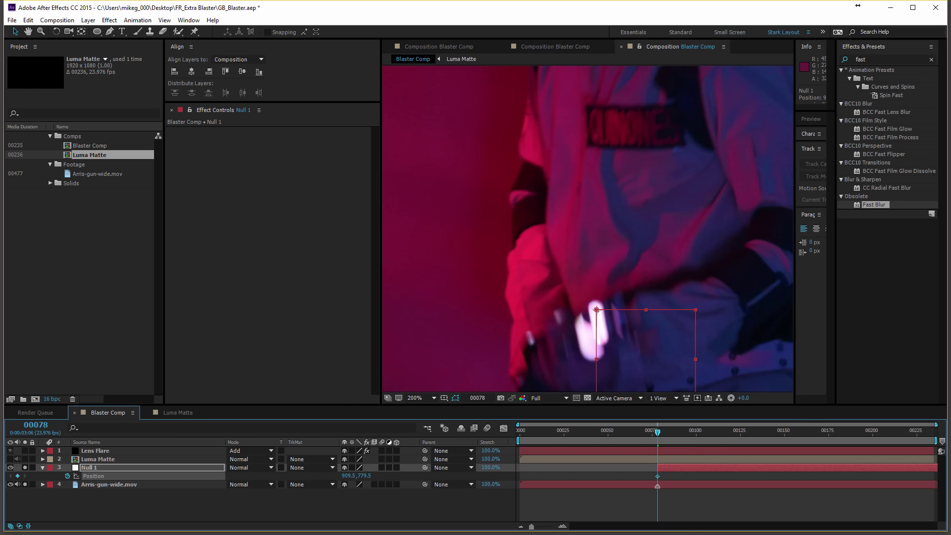
pyautogui.moveTo(595, 254)
pyautogui.mouseDown()
pyautogui.moveTo(545, 191)
pyautogui.moveTo(479, 236)
pyautogui.moveTo(491, 272)
pyautogui.moveTo(494, 246)
pyautogui.moveTo(463, 185)
pyautogui.moveTo(449, 184)
pyautogui.moveTo(452, 153)
pyautogui.moveTo(438, 137)
pyautogui.moveTo(470, 105)
pyautogui.moveTo(456, 184)
pyautogui.moveTo(407, 208)
pyautogui.moveTo(514, 154)
pyautogui.moveTo(527, 181)
pyautogui.moveTo(584, 205)
pyautogui.moveTo(545, 162)
pyautogui.moveTo(523, 195)
pyautogui.moveTo(585, 187)
pyautogui.moveTo(523, 243)
pyautogui.moveTo(548, 273)
pyautogui.mouseUp()
pyautogui.scroll(-3, 548, 266)
# Step: Start the work area at frame 78 and preview the tracked section
pyautogui.click(599, 391)
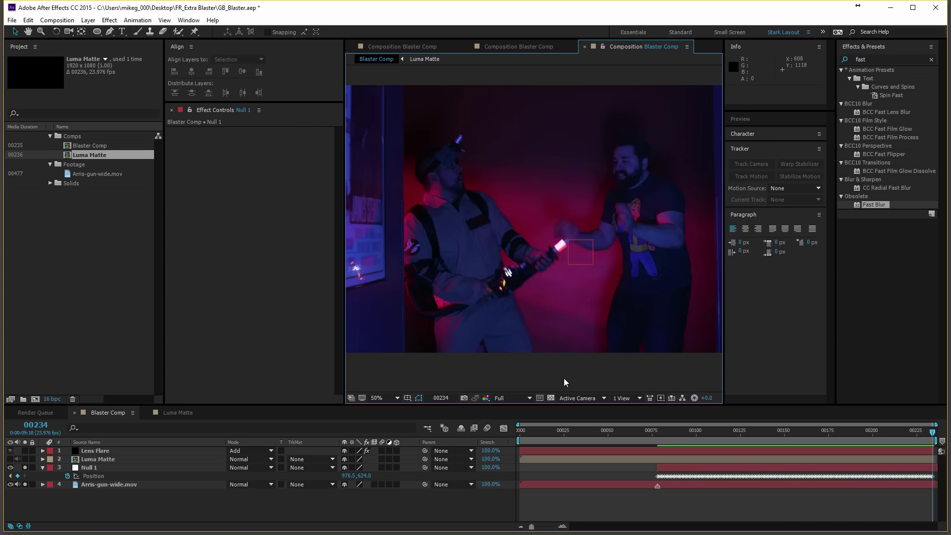
pyautogui.click(659, 431)
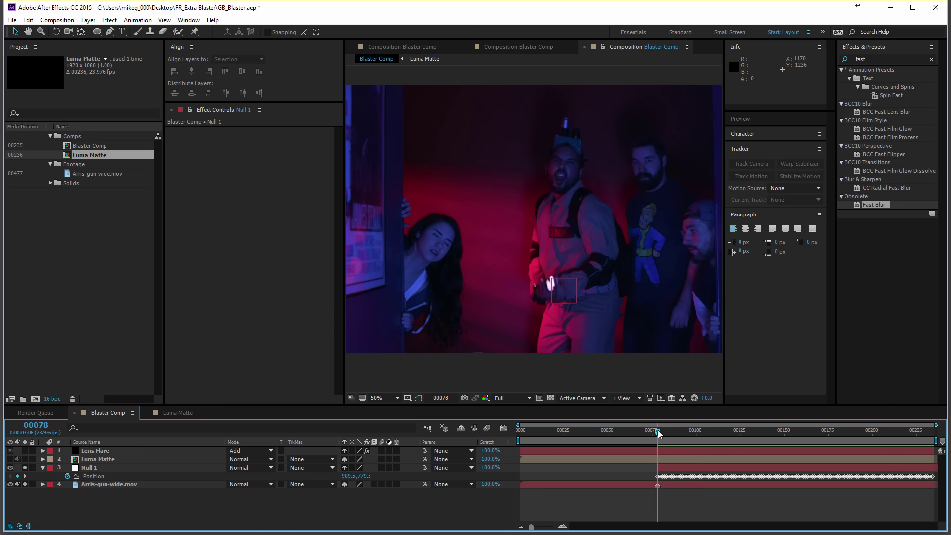
pyautogui.press('b')
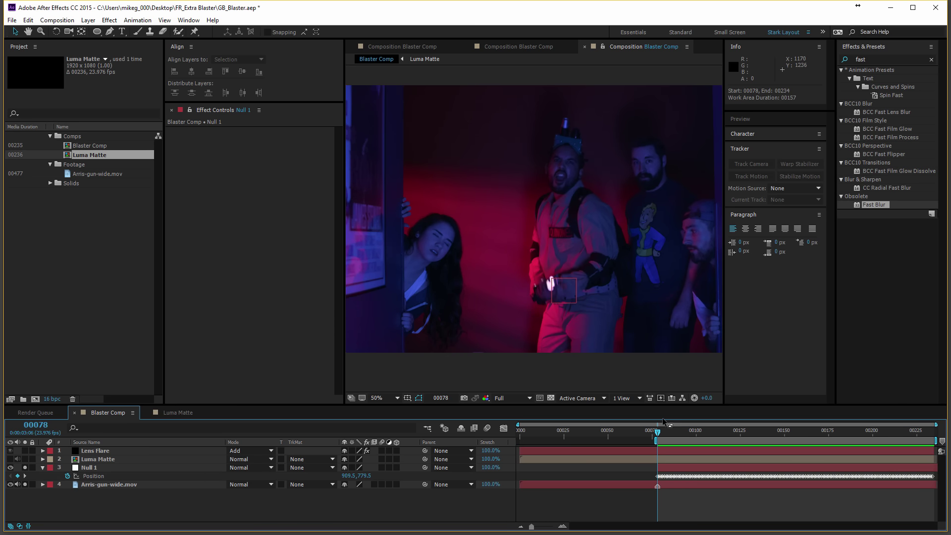
pyautogui.press('space')
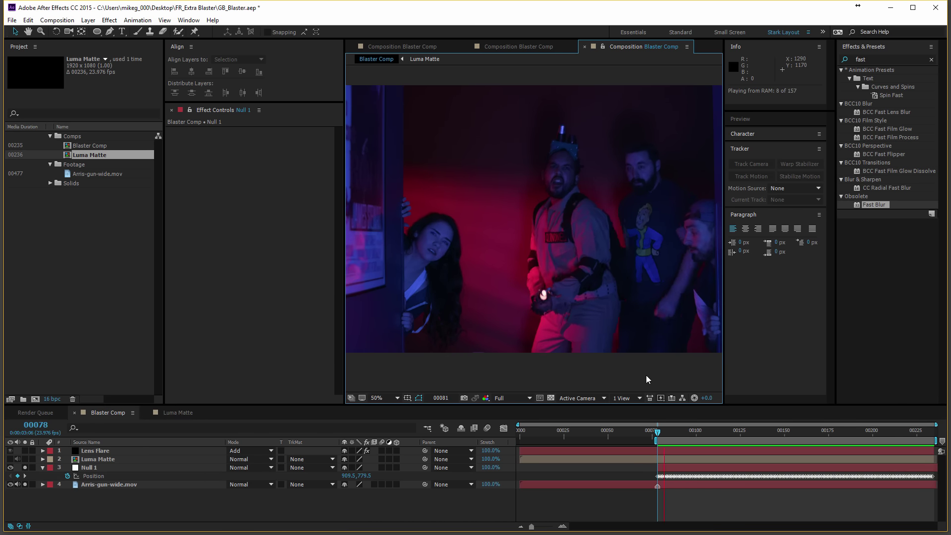
# Step: Show Null 1's motion path and step through frames to check its tracking
pyautogui.click(115, 468)
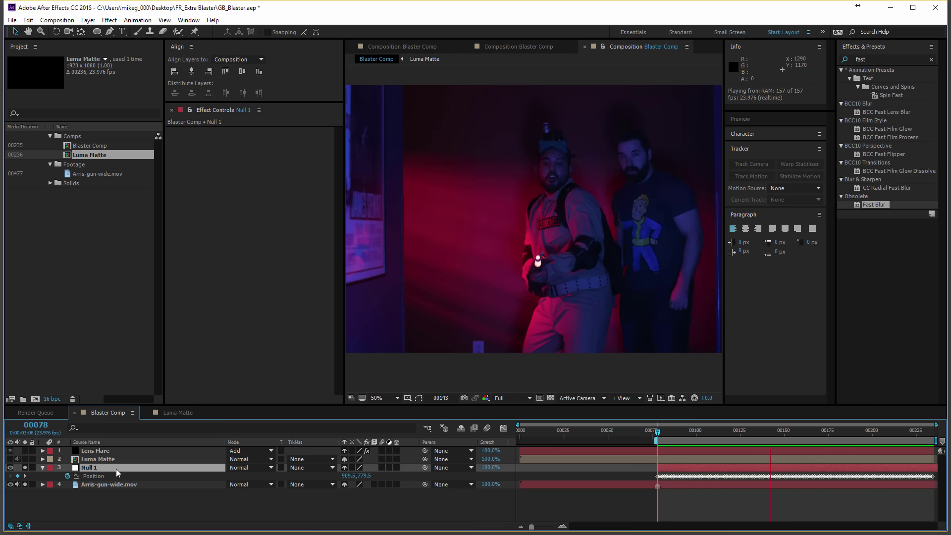
pyautogui.click(419, 399)
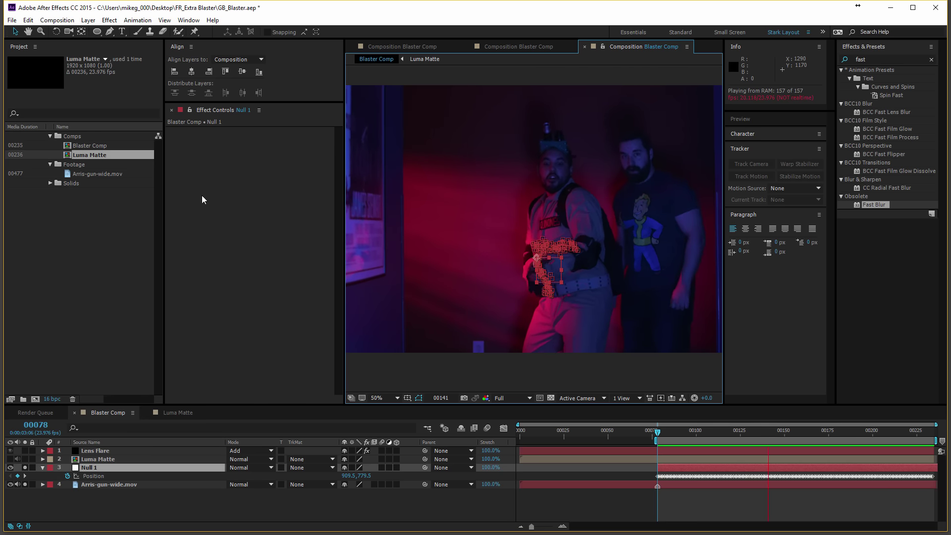
pyautogui.press('space')
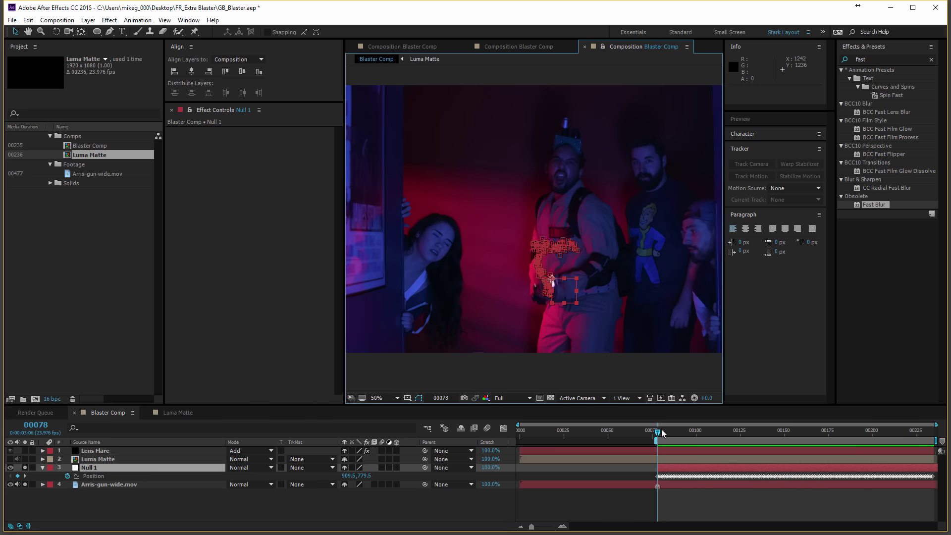
pyautogui.moveTo(658, 434); pyautogui.dragTo(654, 415)
pyautogui.click(516, 227)
pyautogui.click(229, 249)
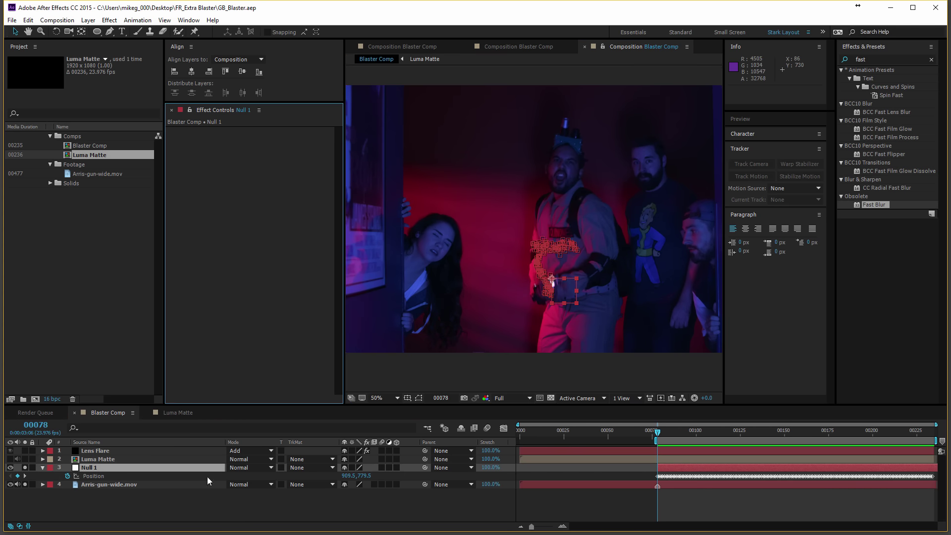
# Step: Create a new solid layer named 'Stream Main'
pyautogui.click(180, 452)
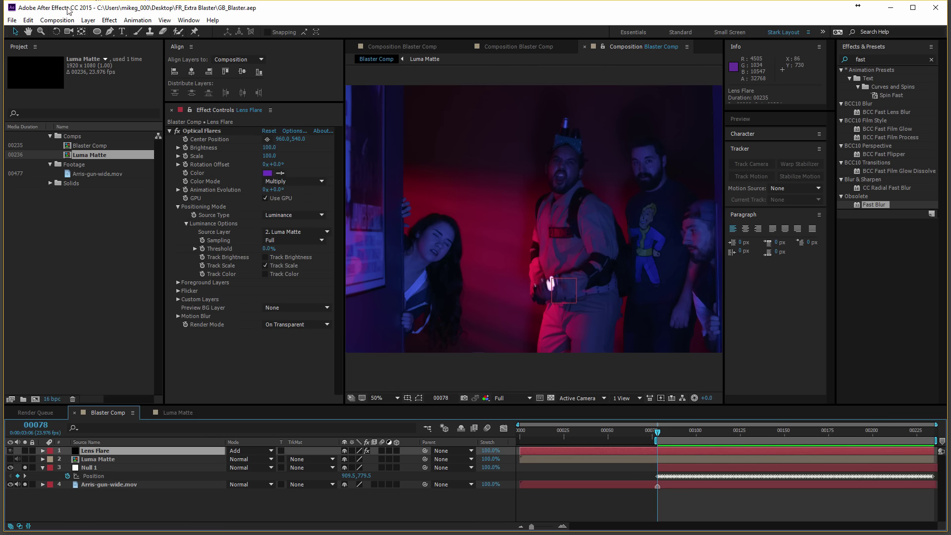
pyautogui.click(88, 21)
pyautogui.moveTo(113, 30)
pyautogui.click(279, 43)
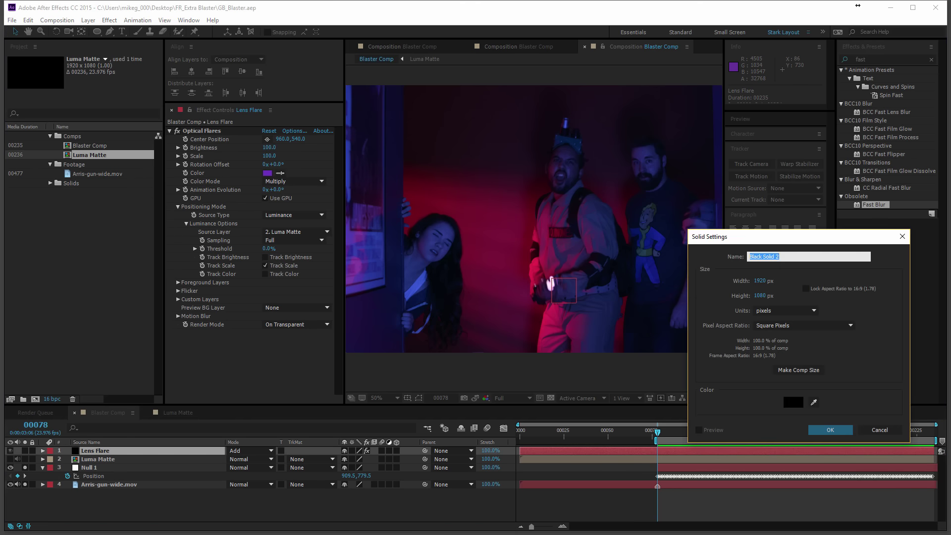
pyautogui.write('Stream Main')
pyautogui.press('Return')
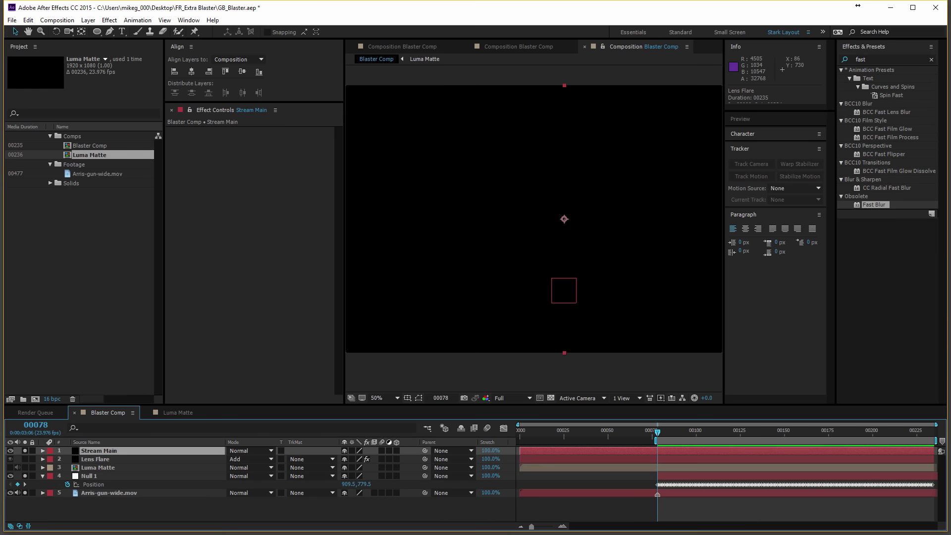
# Step: Apply Video Copilot Saber to Stream Main and drag its Core Start down toward the gun
pyautogui.click(249, 267)
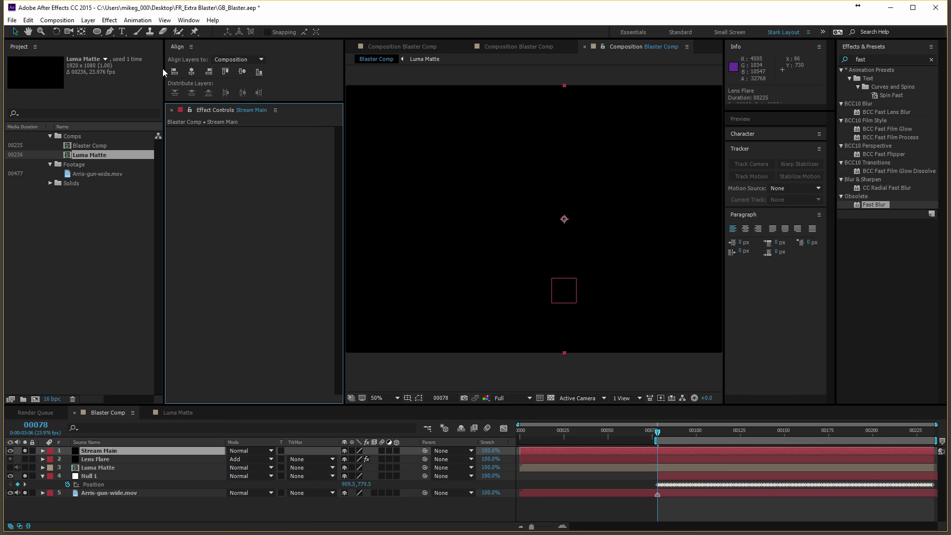
pyautogui.click(111, 22)
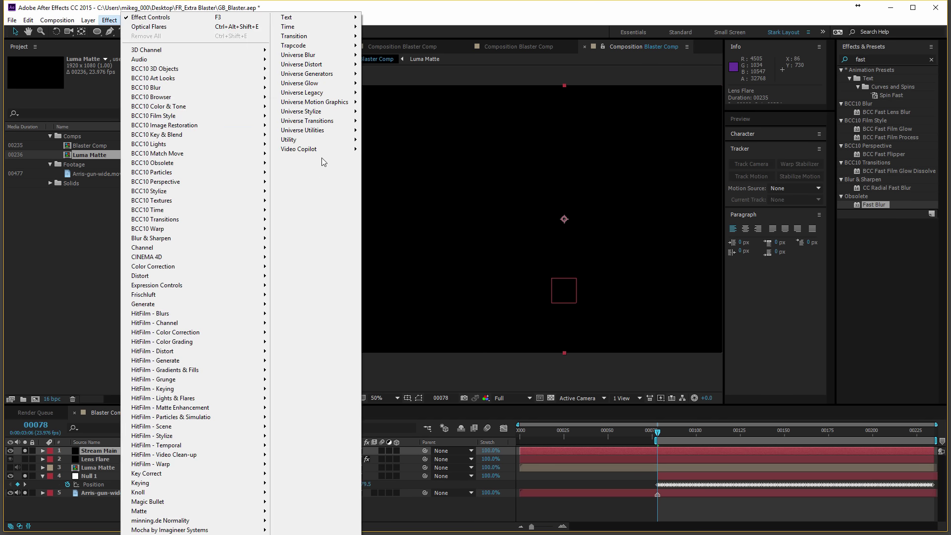
pyautogui.moveTo(326, 149)
pyautogui.click(434, 194)
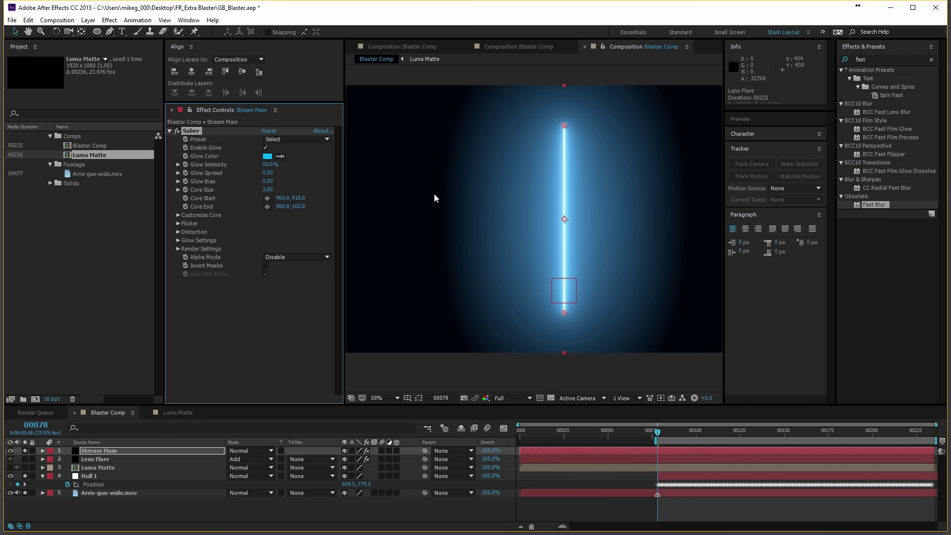
pyautogui.moveTo(565, 313); pyautogui.dragTo(538, 260)
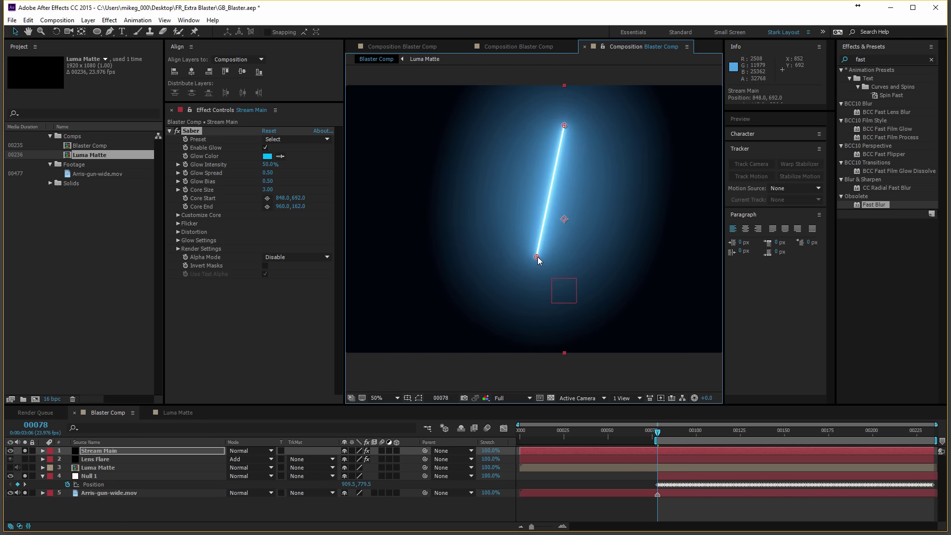
pyautogui.moveTo(236, 409); pyautogui.dragTo(198, 317)
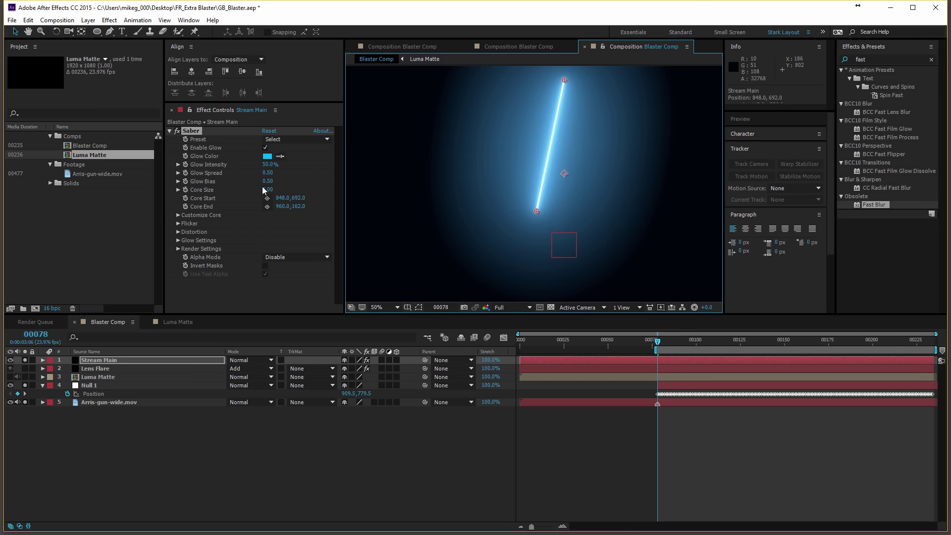
# Step: Link Saber Core Start to Null 1's Position with an expression
pyautogui.keyDown('alt'); pyautogui.click(185, 198); pyautogui.keyUp('alt')
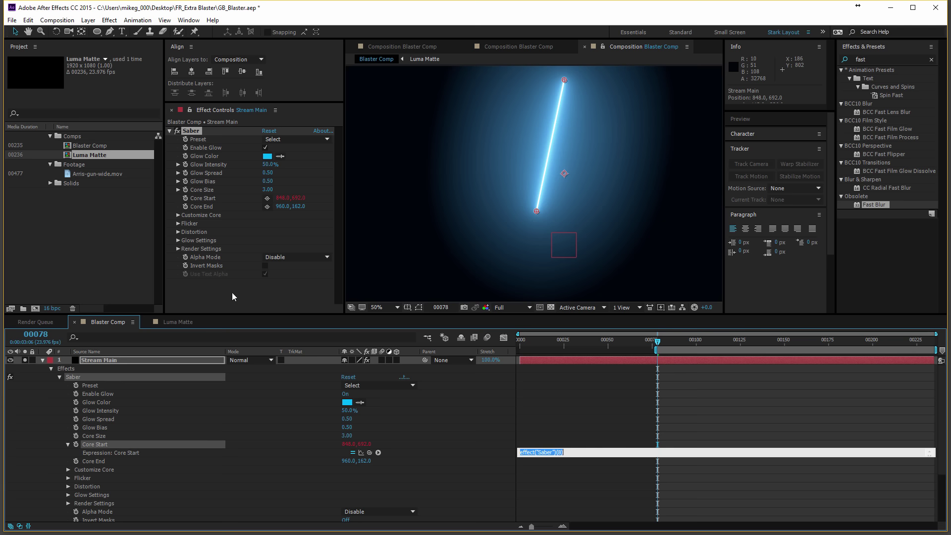
pyautogui.moveTo(334, 321); pyautogui.dragTo(346, 188)
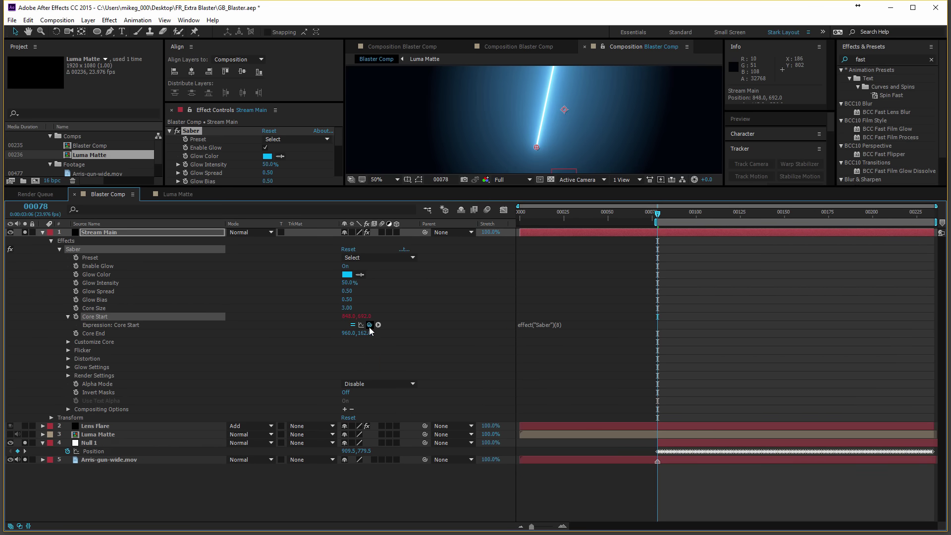
pyautogui.moveTo(370, 325); pyautogui.dragTo(193, 453)
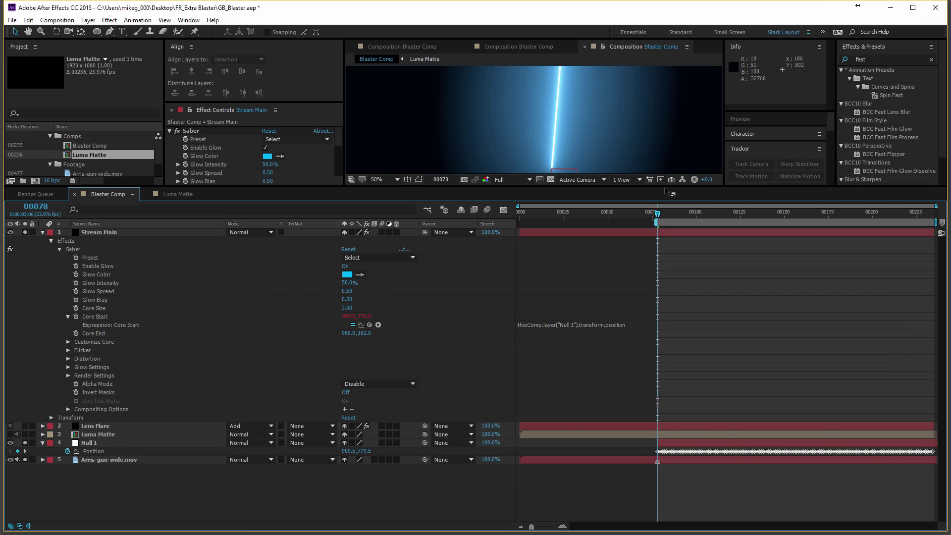
pyautogui.moveTo(590, 187); pyautogui.dragTo(590, 468)
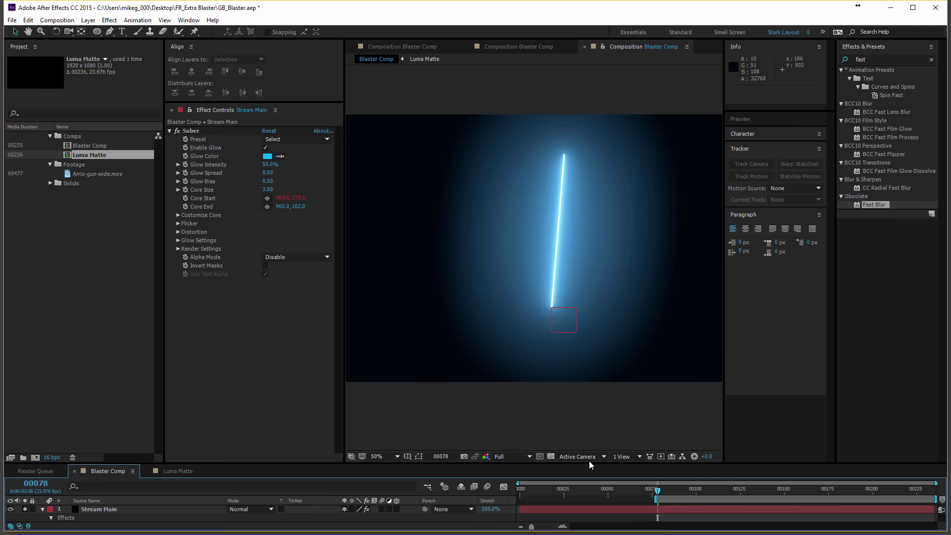
# Step: Set the Saber Alpha Mode to Enable Masks
pyautogui.click(318, 257)
pyautogui.click(315, 272)
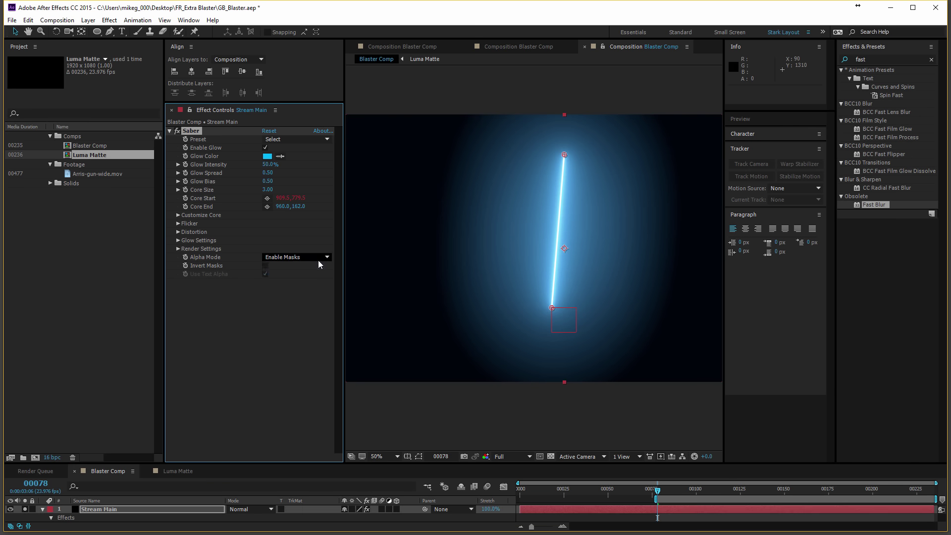
pyautogui.click(320, 257)
pyautogui.click(317, 279)
pyautogui.click(320, 258)
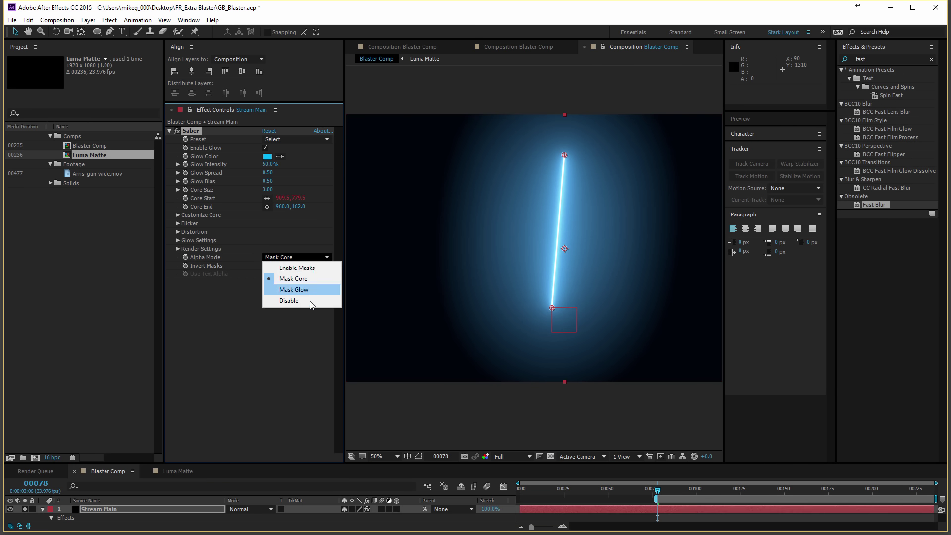
pyautogui.click(297, 300)
pyautogui.click(319, 257)
pyautogui.click(298, 267)
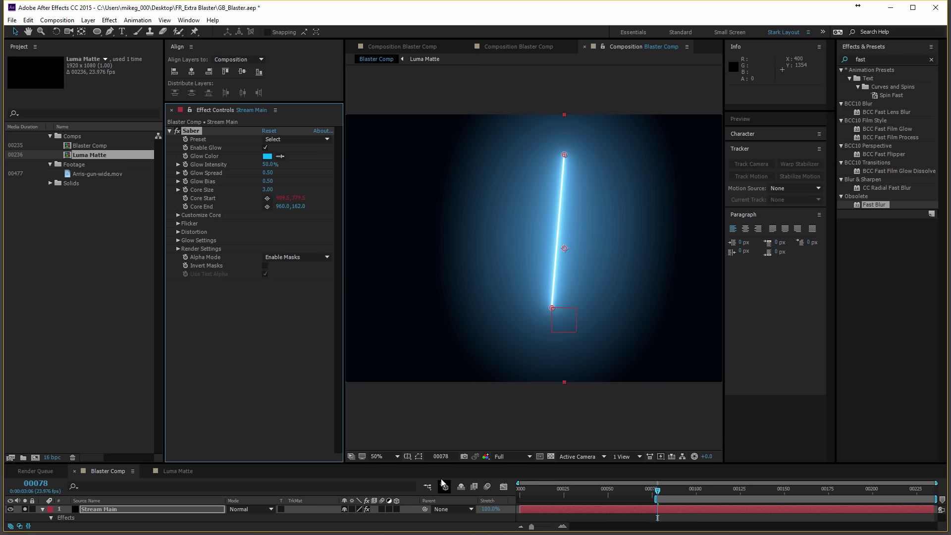
# Step: Set Stream Main's blending mode to Add
pyautogui.moveTo(451, 465); pyautogui.dragTo(450, 270)
pyautogui.rightClick(176, 311)
pyautogui.moveTo(253, 376)
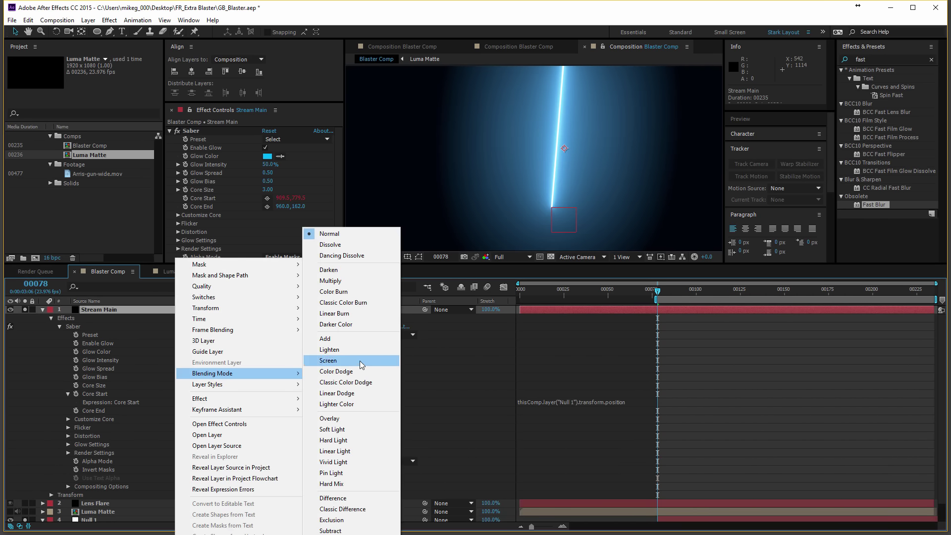
pyautogui.click(337, 339)
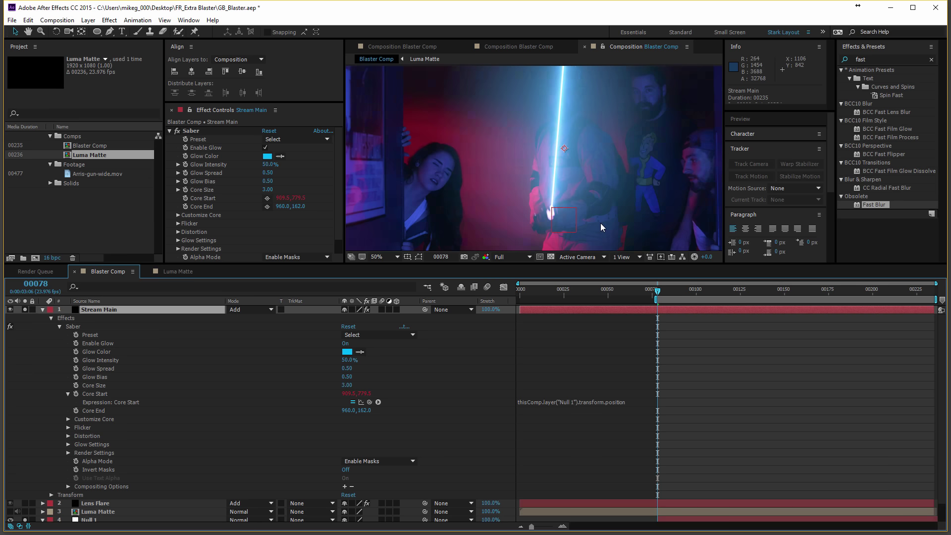
# Step: Raise the Saber Core End above the frame to 996, -272
pyautogui.scroll(-2, 600, 223)
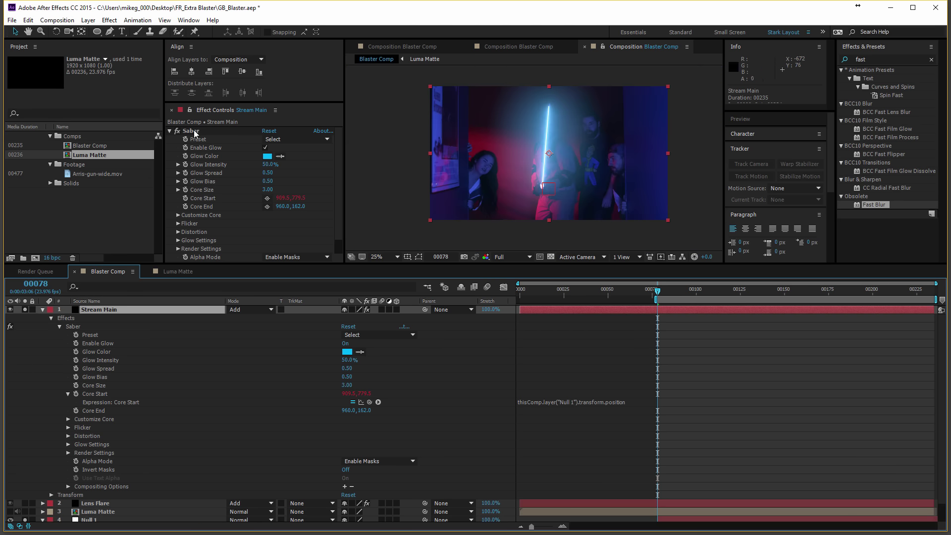
pyautogui.moveTo(429, 146); pyautogui.dragTo(425, 166)
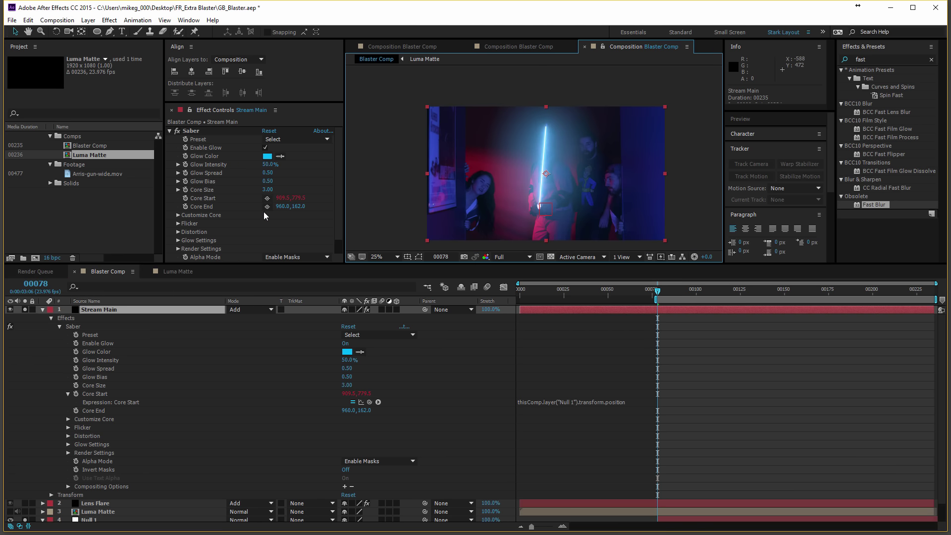
pyautogui.click(267, 206)
pyautogui.click(552, 84)
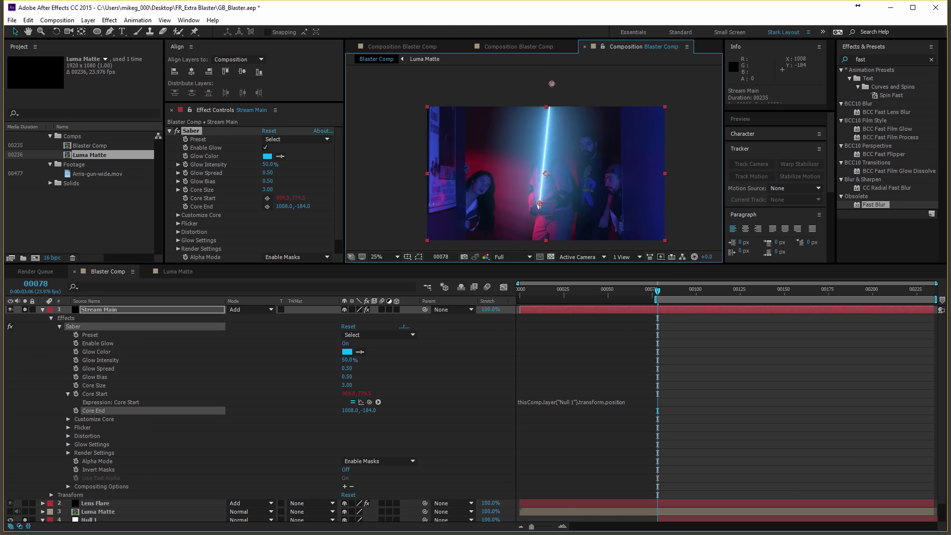
pyautogui.moveTo(553, 87); pyautogui.dragTo(551, 75)
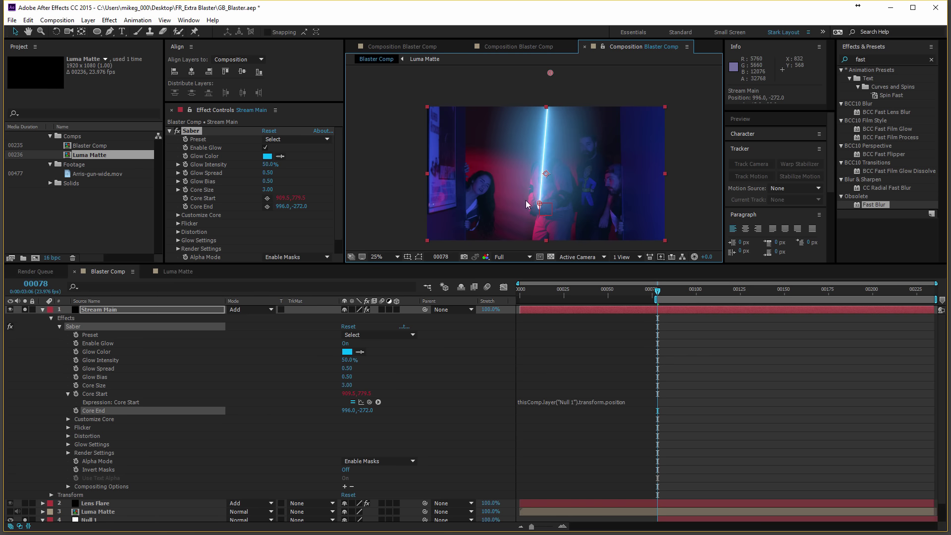
# Step: Adjust the Saber Core End at the first and later frames to line up with the gun
pyautogui.click(43, 310)
pyautogui.moveTo(470, 264); pyautogui.dragTo(470, 369)
pyautogui.moveTo(550, 130); pyautogui.dragTo(550, 131)
pyautogui.click(186, 207)
pyautogui.moveTo(658, 396); pyautogui.dragTo(763, 390)
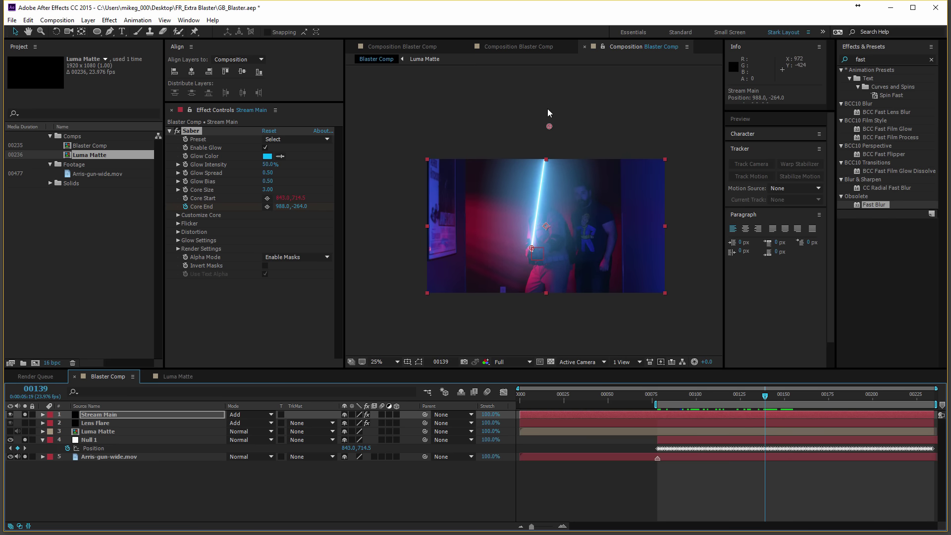
pyautogui.moveTo(550, 128)
pyautogui.mouseDown()
pyautogui.moveTo(563, 128)
pyautogui.moveTo(552, 127)
pyautogui.mouseUp()
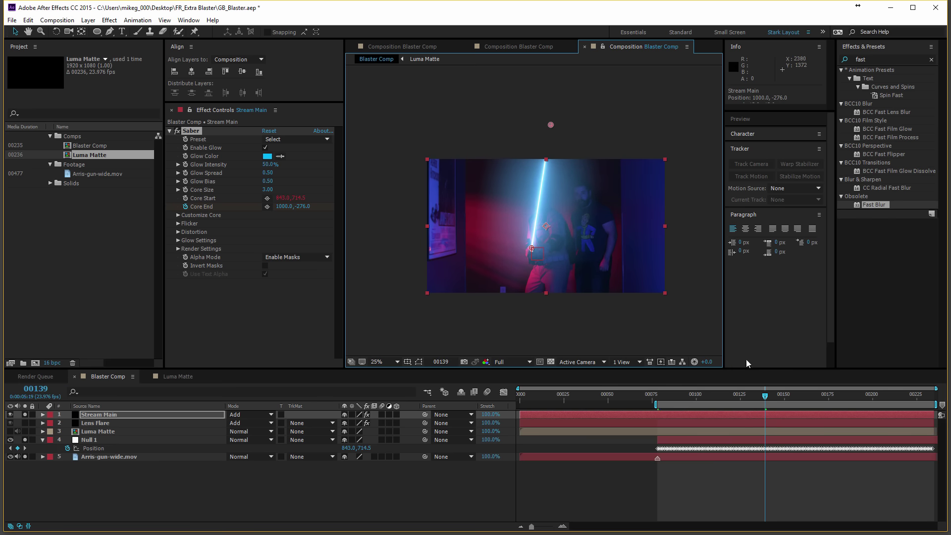
pyautogui.moveTo(763, 396); pyautogui.dragTo(935, 396)
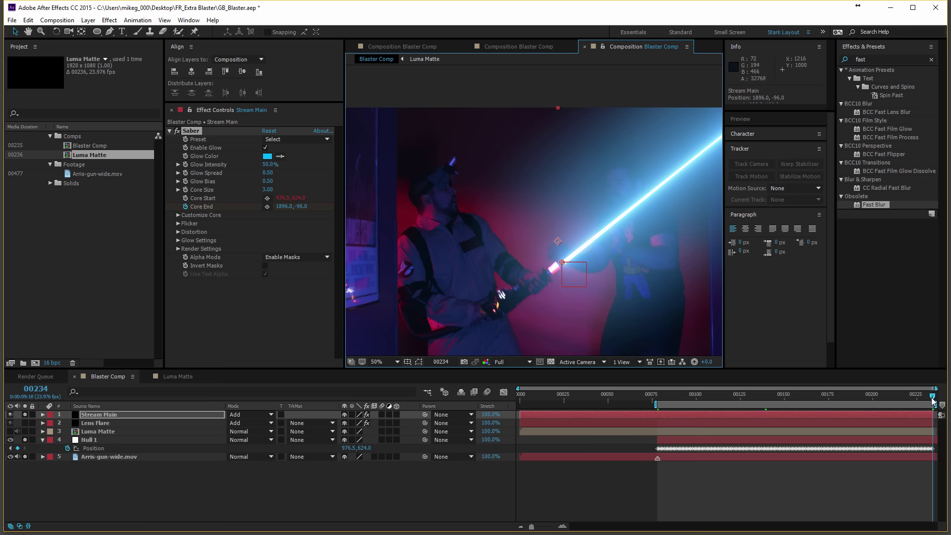
pyautogui.moveTo(933, 400); pyautogui.dragTo(771, 396)
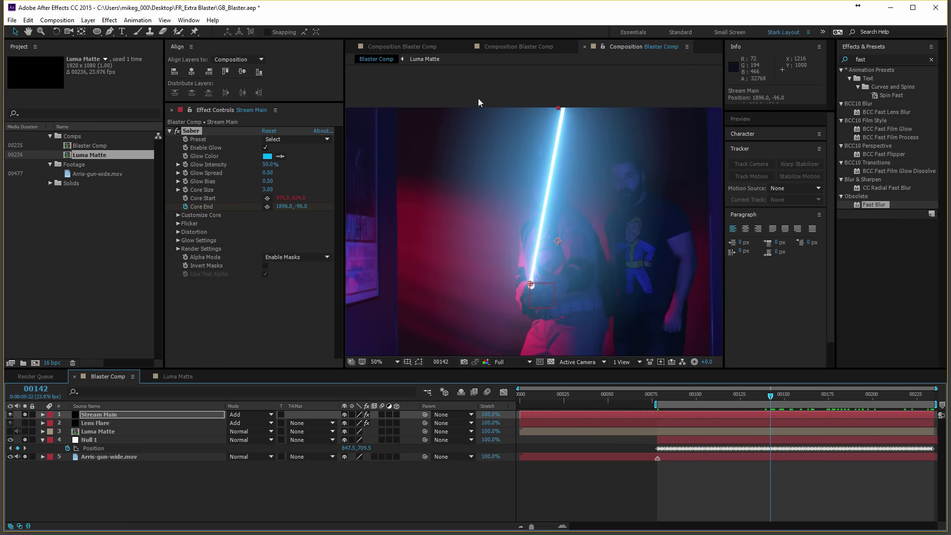
# Step: Realign Core End with the gun's direction and delete the unwanted Core End keyframe
pyautogui.click(102, 416)
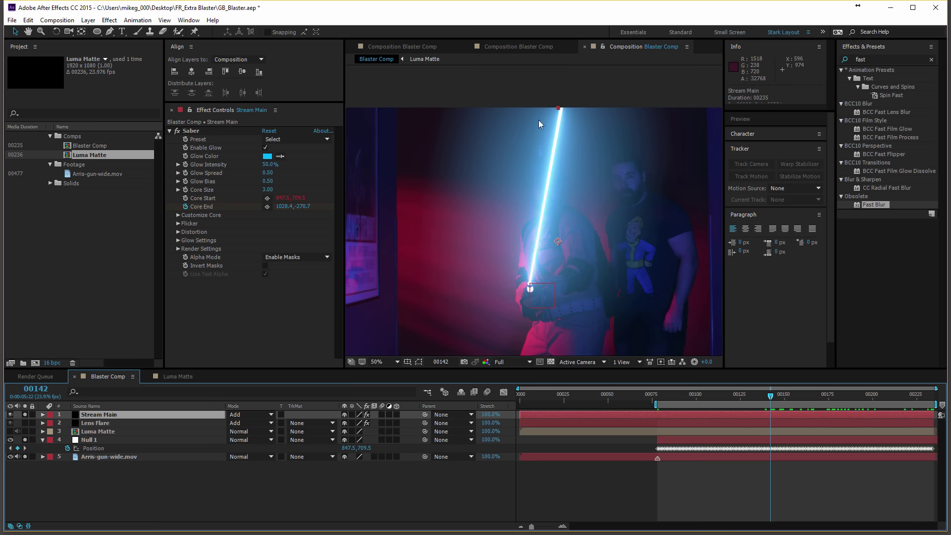
pyautogui.moveTo(540, 120)
pyautogui.mouseDown()
pyautogui.moveTo(531, 231)
pyautogui.moveTo(535, 135)
pyautogui.mouseUp()
pyautogui.click(192, 131)
pyautogui.press('v')
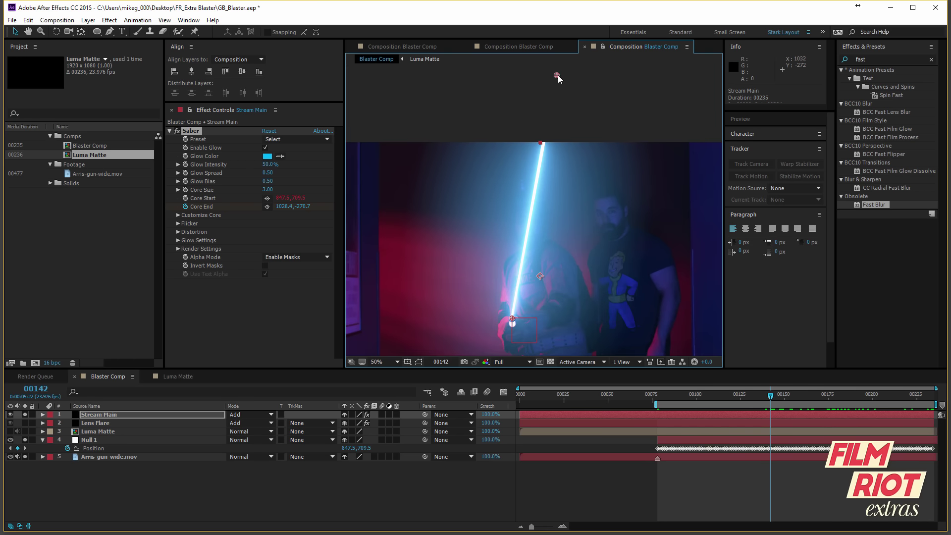
pyautogui.moveTo(557, 75); pyautogui.dragTo(528, 74)
pyautogui.press('u')
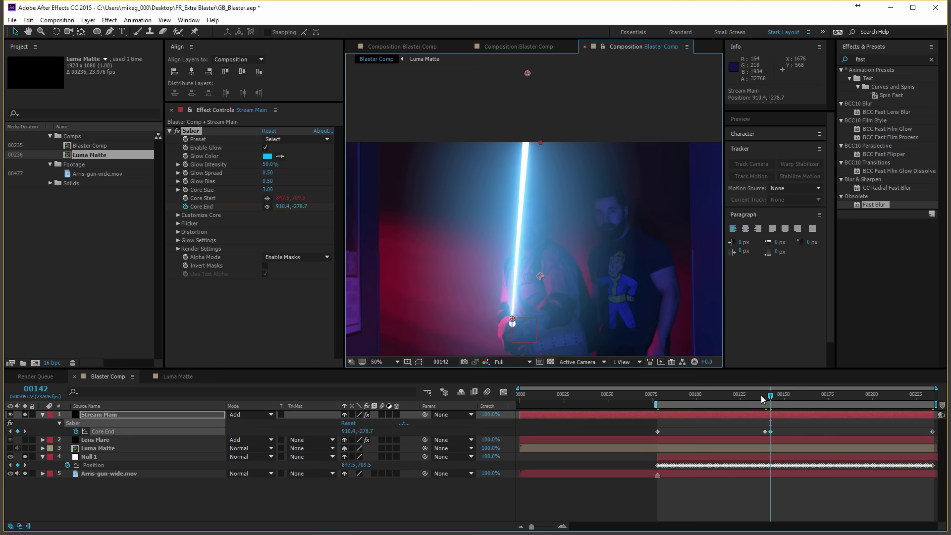
pyautogui.click(766, 433)
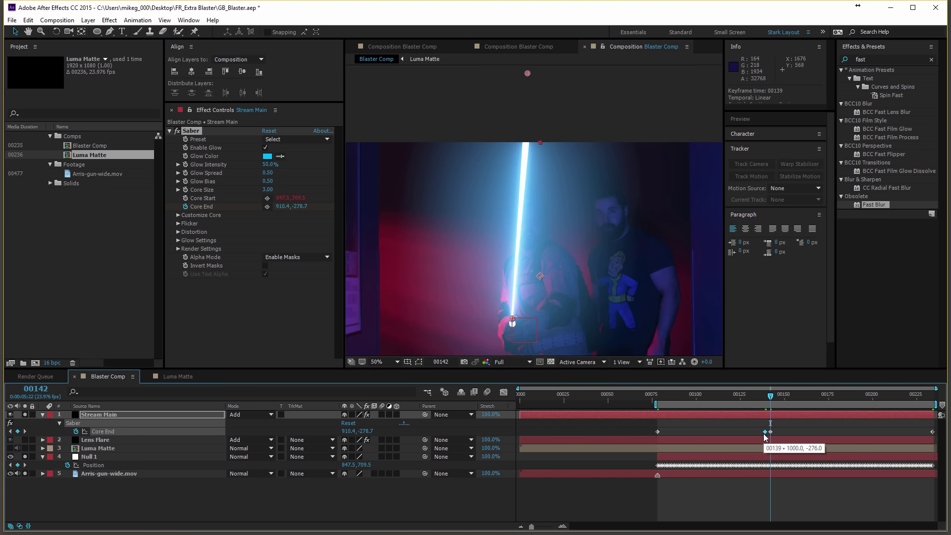
pyautogui.press('Delete')
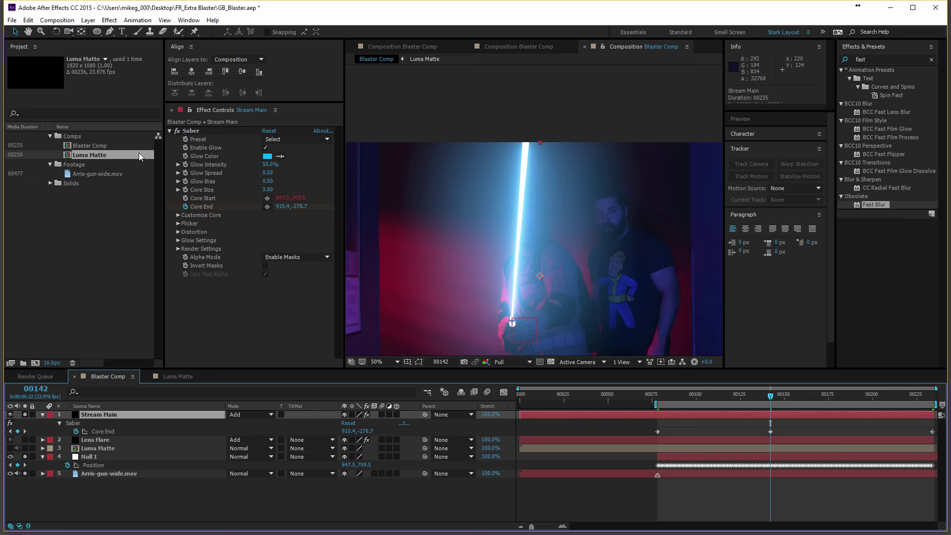
# Step: Re-key Core End at earlier frames back to frame 78, ending at 990, -260
pyautogui.click(191, 130)
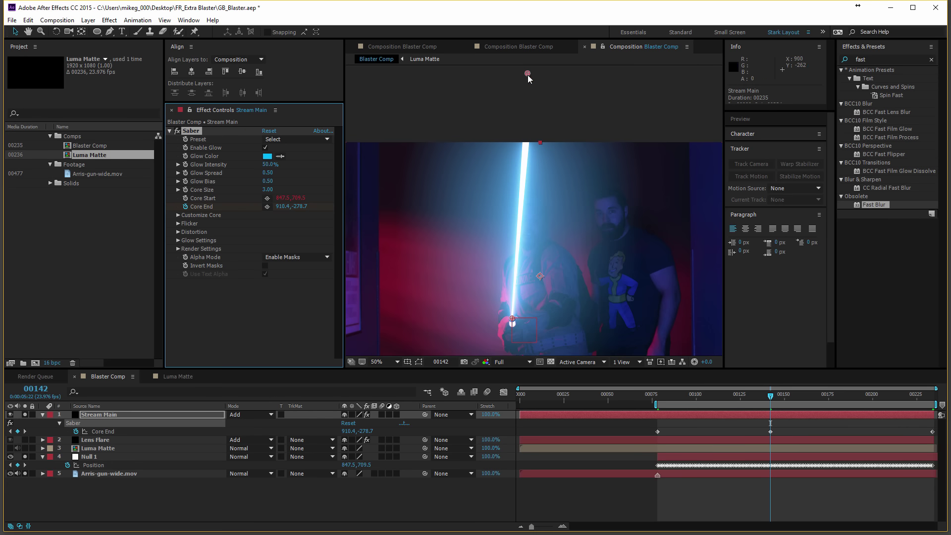
pyautogui.moveTo(528, 75); pyautogui.dragTo(503, 70)
pyautogui.moveTo(772, 401); pyautogui.dragTo(701, 396)
pyautogui.moveTo(530, 75); pyautogui.dragTo(532, 74)
pyautogui.moveTo(702, 400); pyautogui.dragTo(657, 399)
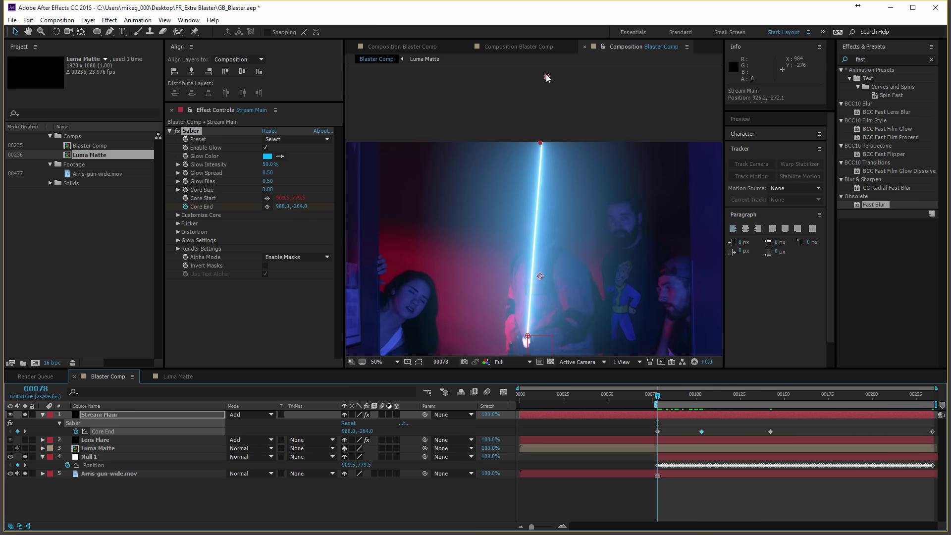
pyautogui.moveTo(547, 77); pyautogui.dragTo(548, 78)
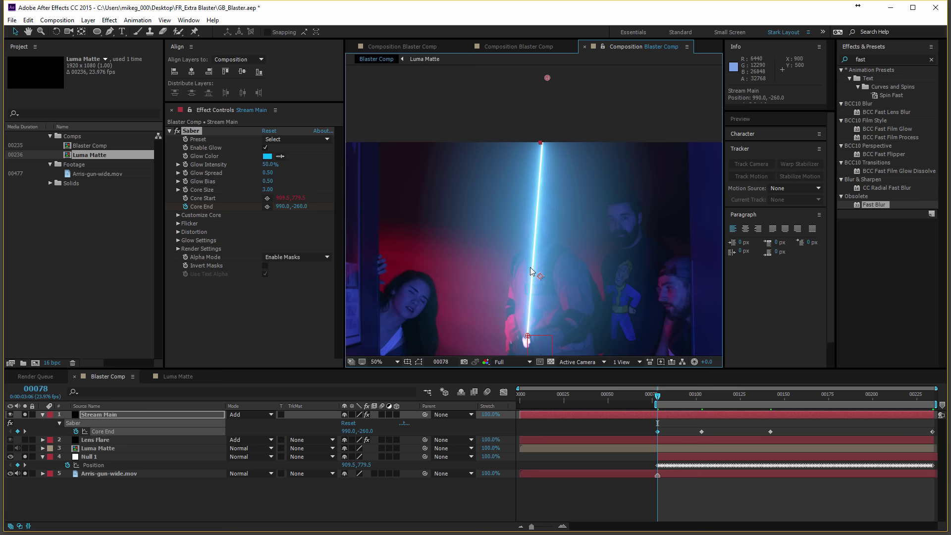
pyautogui.scroll(-2, 642, 304)
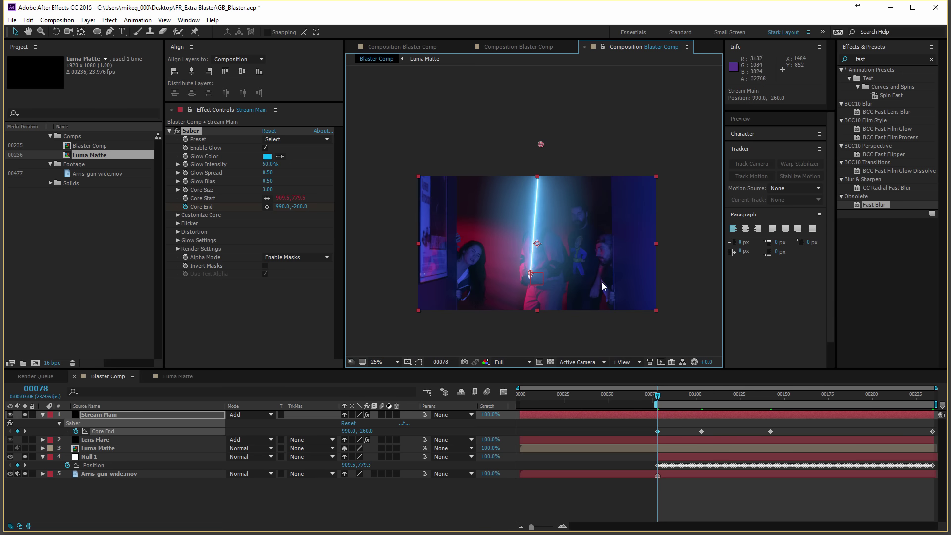
pyautogui.scroll(2, 539, 332)
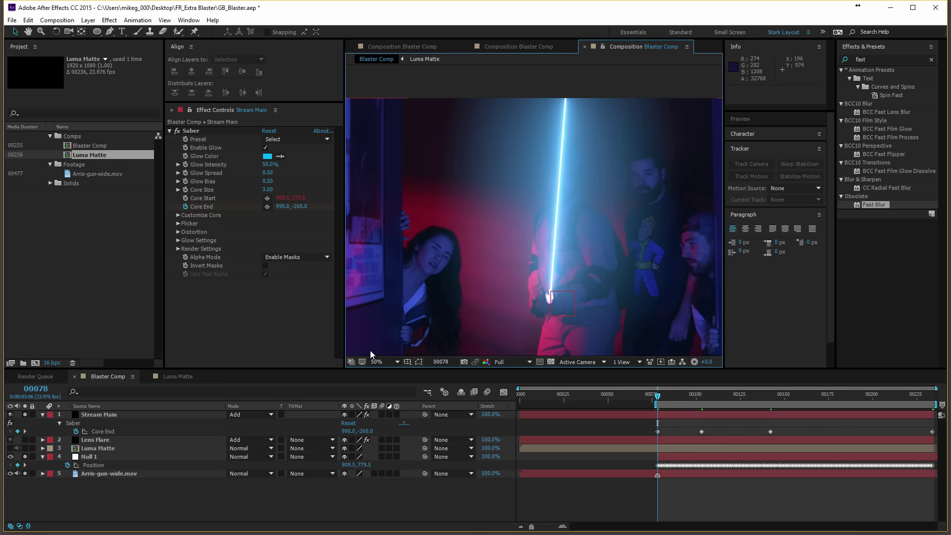
pyautogui.click(378, 361)
pyautogui.click(396, 382)
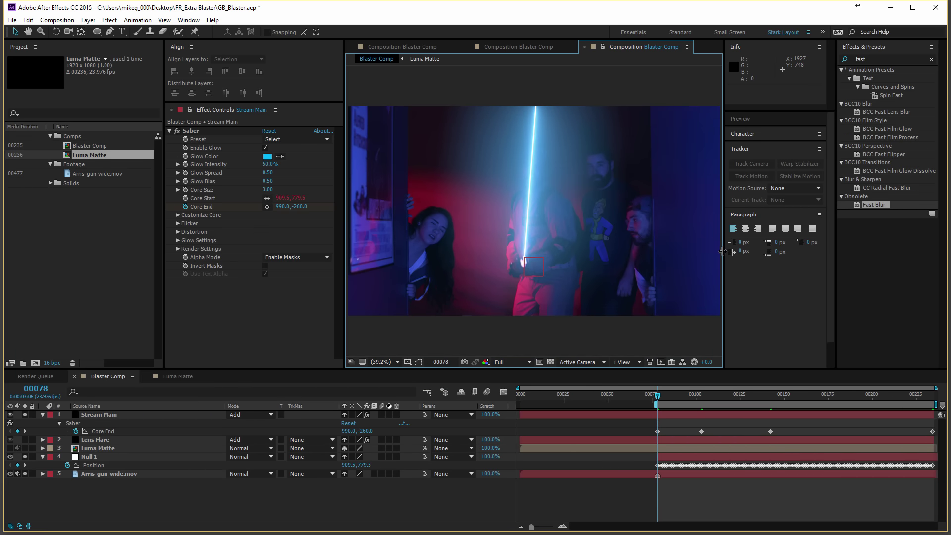
pyautogui.moveTo(725, 232); pyautogui.dragTo(859, 235)
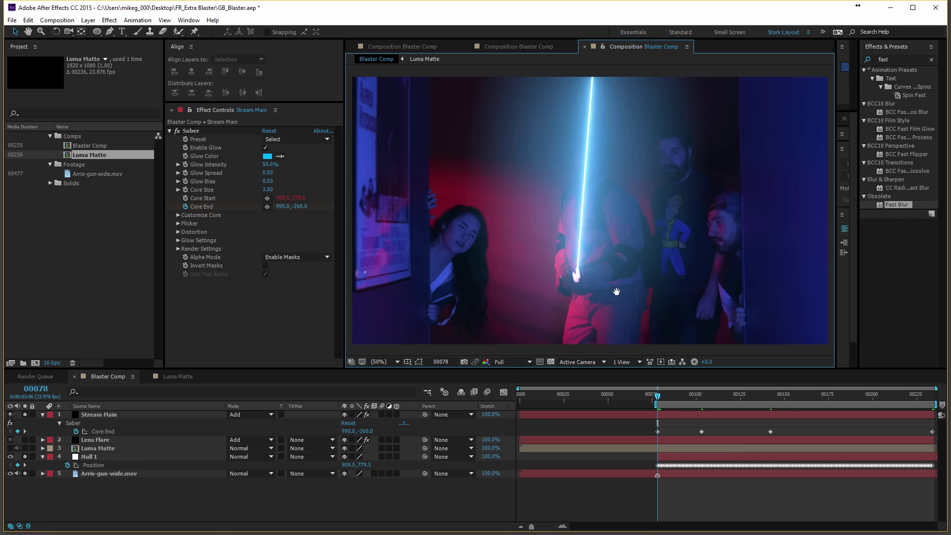
pyautogui.press('space')
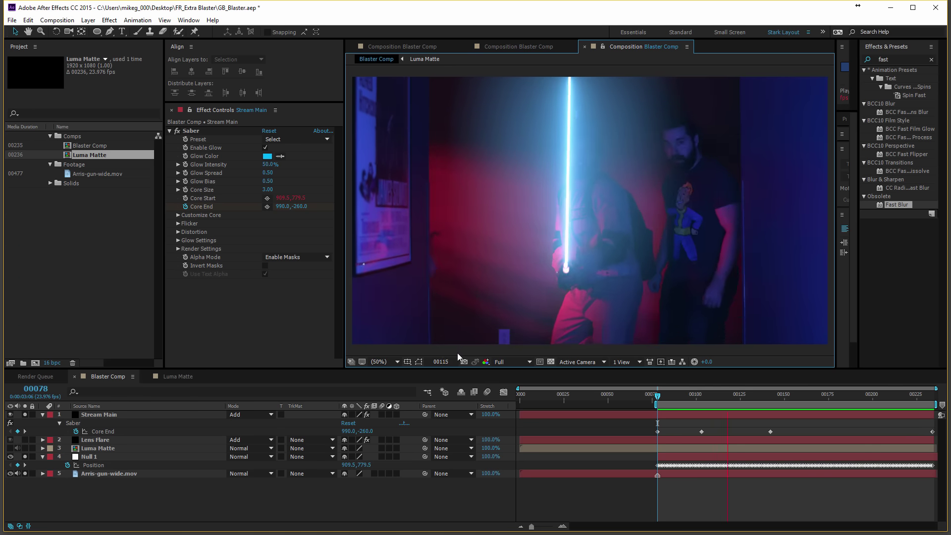
pyautogui.press('space')
# Step: Choose the StarKiller Saber preset for a thin red core with red glow
pyautogui.click(287, 139)
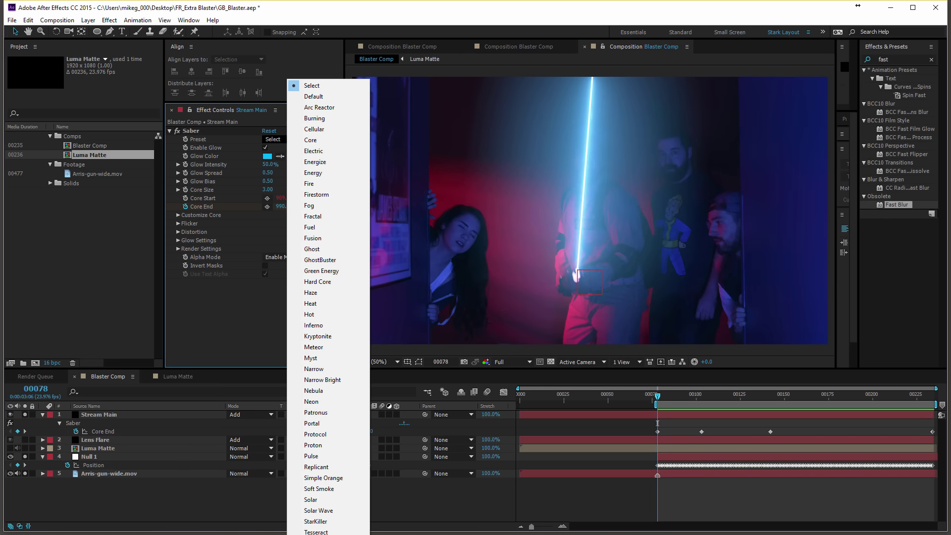
pyautogui.click(333, 521)
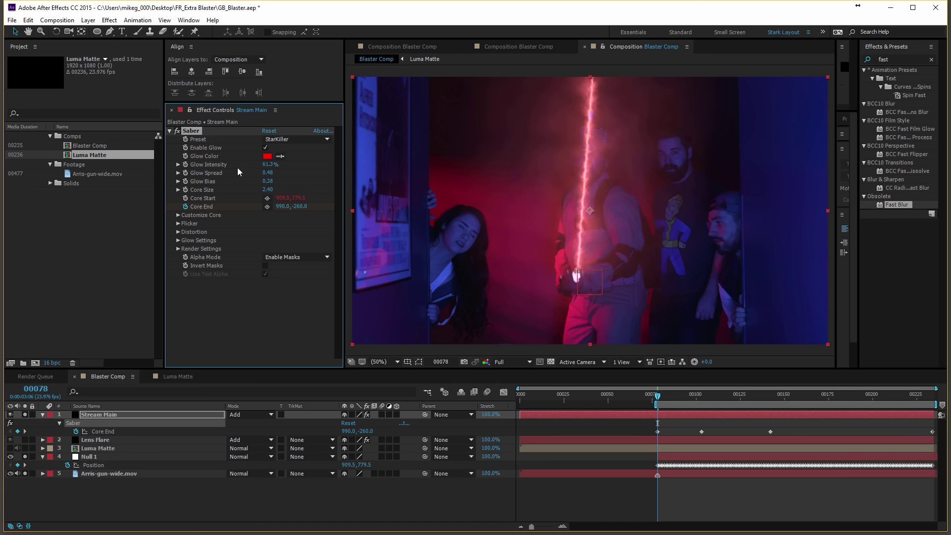
# Step: Set Saber End Offset to 0% at frame 78 and start keyframing it
pyautogui.click(177, 216)
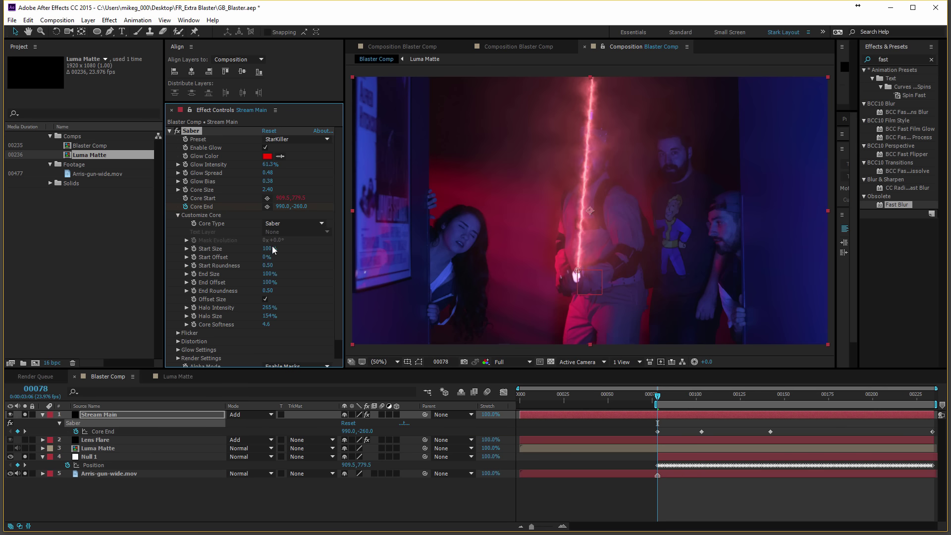
pyautogui.moveTo(270, 288); pyautogui.dragTo(45, 274)
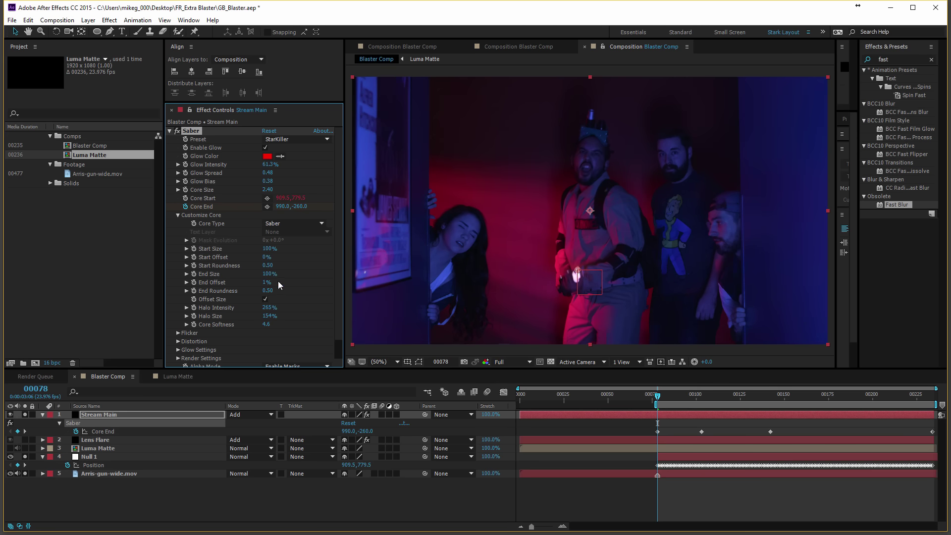
pyautogui.moveTo(265, 284); pyautogui.dragTo(237, 283)
pyautogui.click(194, 283)
# Step: At frame 81, set the Saber End Offset to 100%
pyautogui.press('pagedown')
pyautogui.press('pagedown')
pyautogui.press('pagedown')
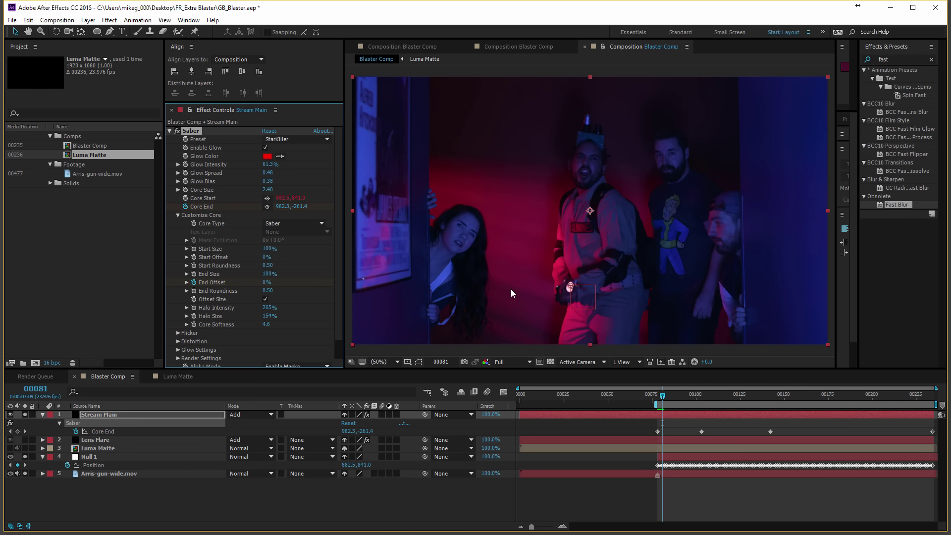
pyautogui.scroll(2, 548, 125)
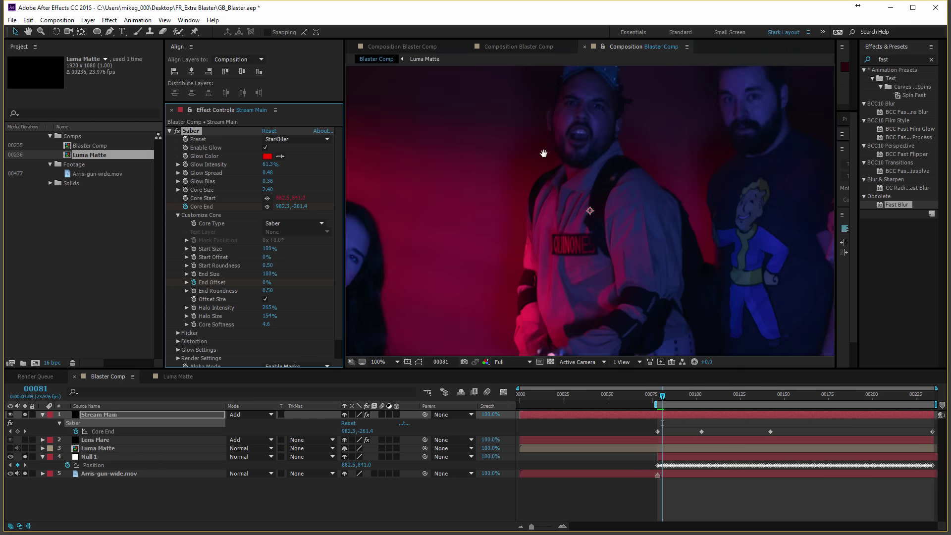
pyautogui.scroll(1, 548, 223)
pyautogui.scroll(3, 533, 276)
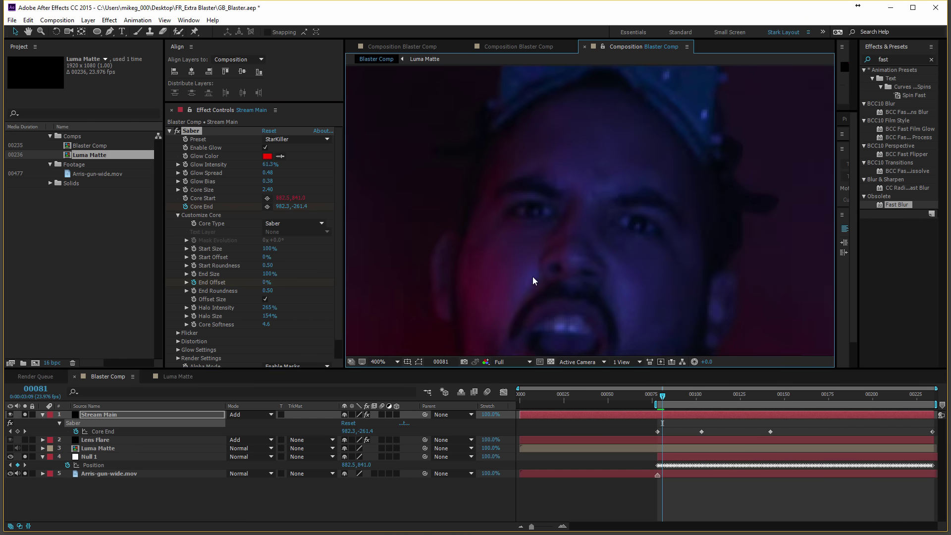
pyautogui.moveTo(563, 219); pyautogui.dragTo(512, 217)
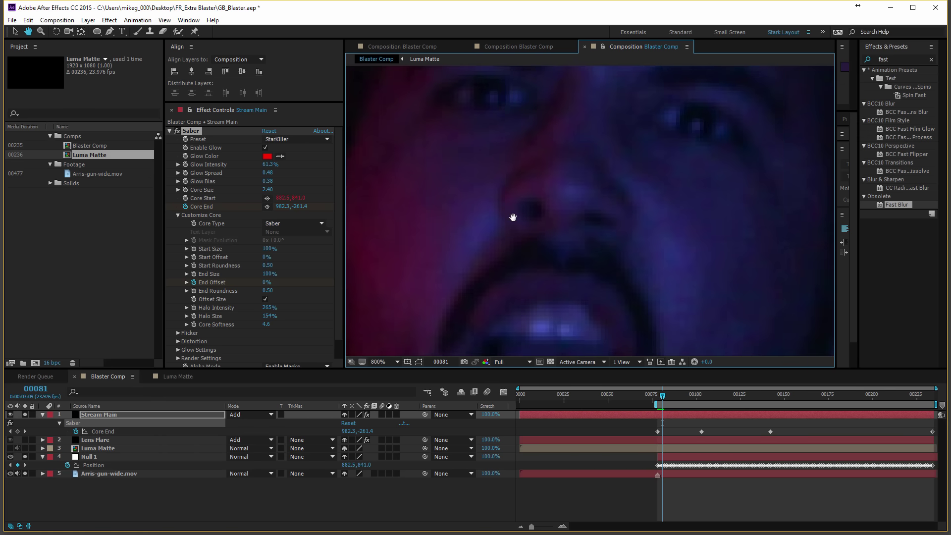
pyautogui.scroll(-3, 513, 217)
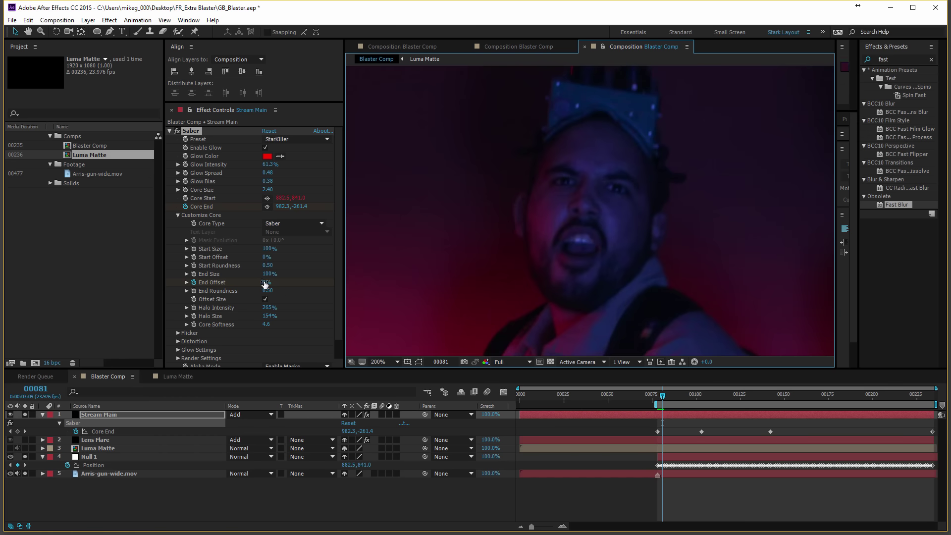
pyautogui.moveTo(265, 284); pyautogui.dragTo(491, 294)
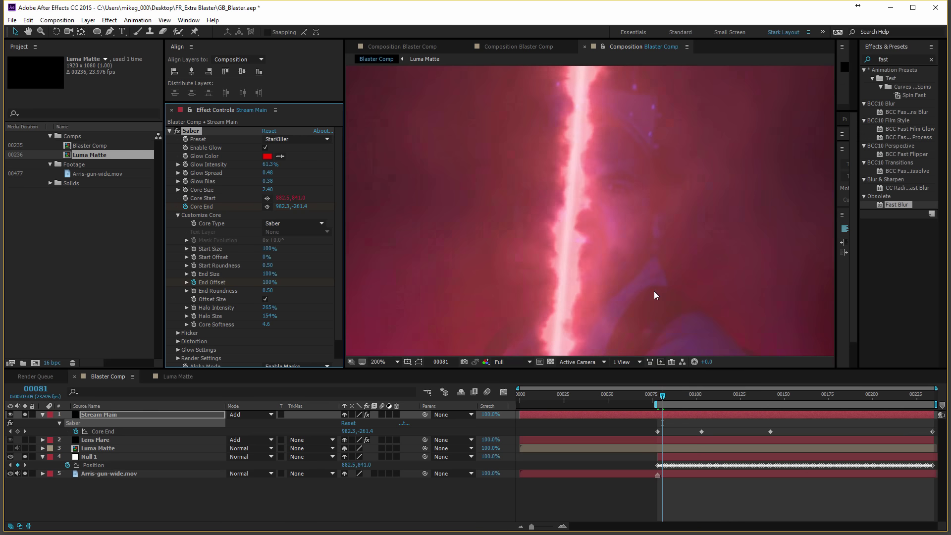
pyautogui.scroll(-4, 654, 291)
pyautogui.scroll(-1, 654, 290)
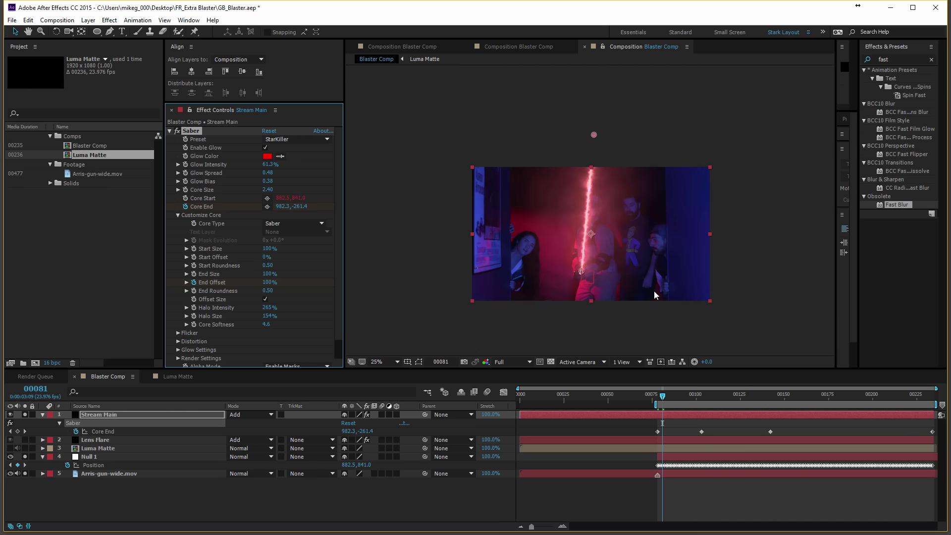
pyautogui.scroll(1, 655, 281)
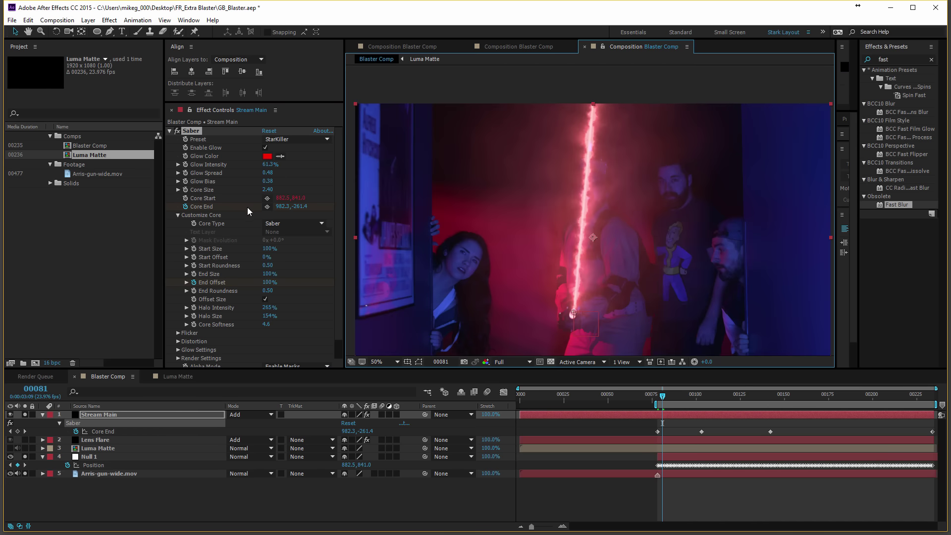
# Step: Raise the Saber Core Size to 16.50 and change Glow Color from red to orange FF9000
pyautogui.moveTo(268, 189); pyautogui.dragTo(334, 188)
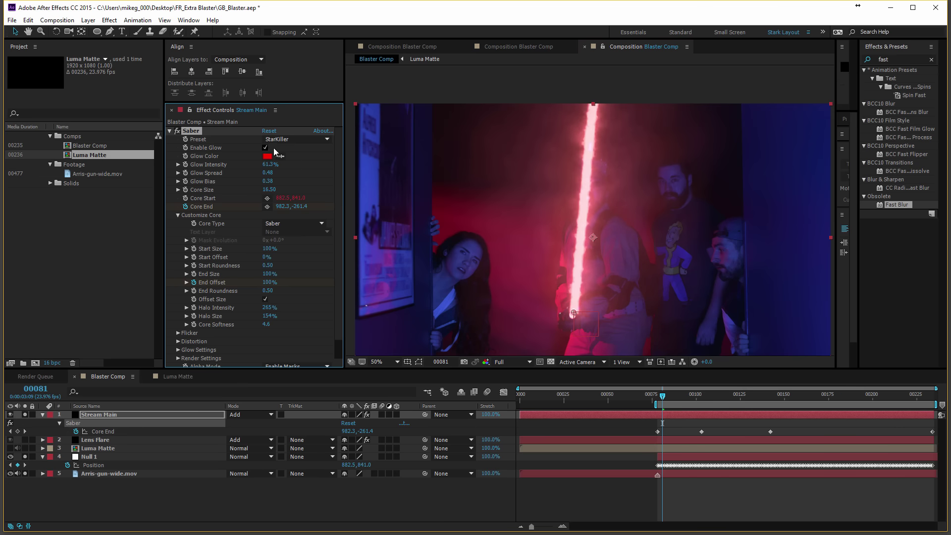
pyautogui.click(268, 156)
pyautogui.moveTo(346, 351); pyautogui.dragTo(360, 394)
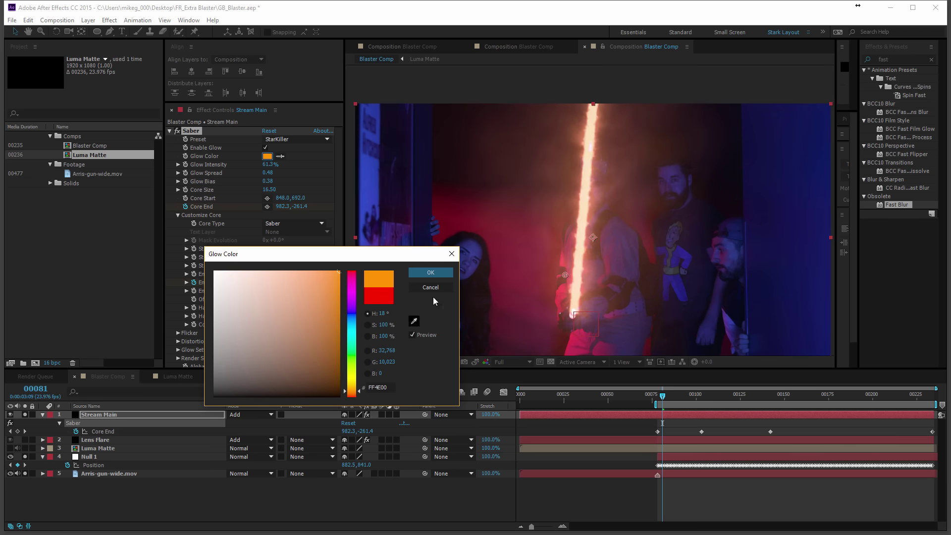
pyautogui.click(434, 273)
pyautogui.moveTo(664, 400)
pyautogui.mouseDown()
pyautogui.moveTo(684, 400)
pyautogui.moveTo(660, 398)
pyautogui.mouseUp()
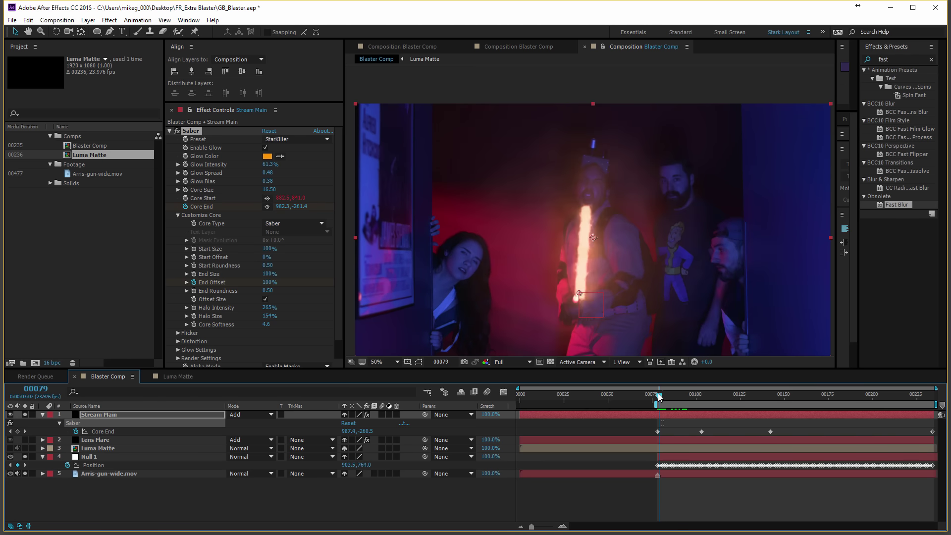
# Step: Preview the beam animation and scrub through frames to review it
pyautogui.scroll(-2, 658, 323)
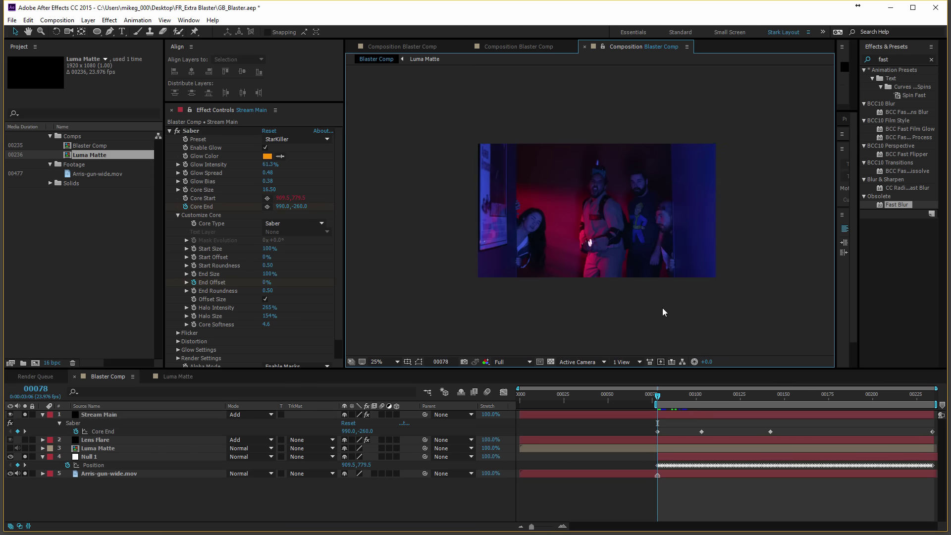
pyautogui.press('space')
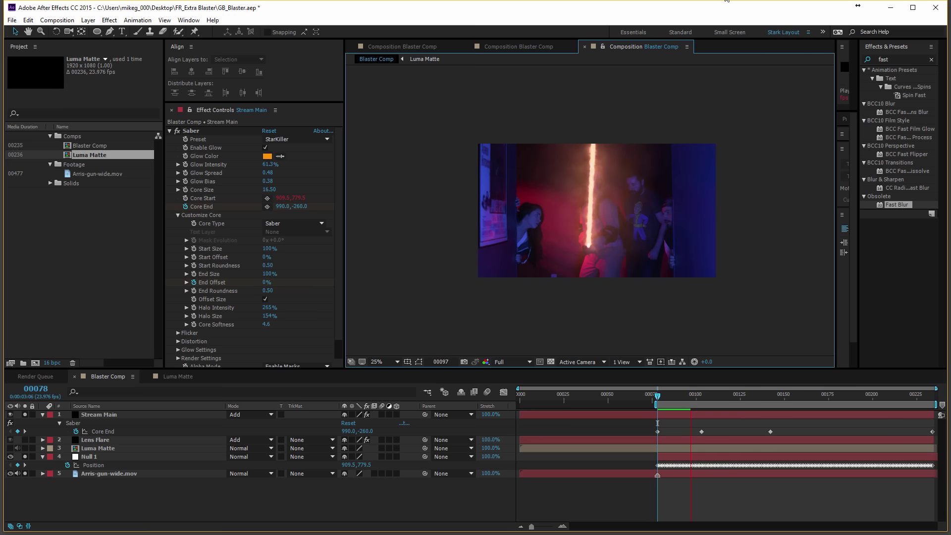
pyautogui.scroll(2, 614, 168)
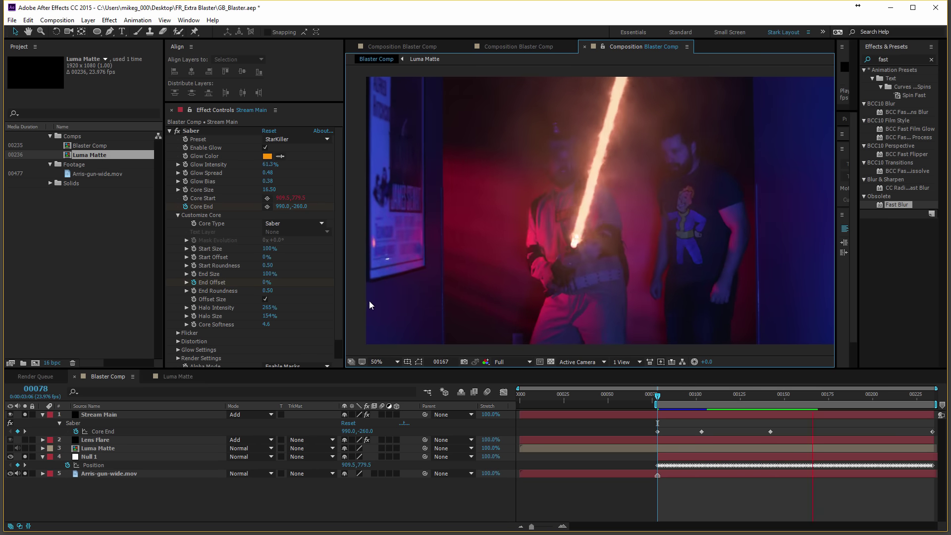
pyautogui.press('space')
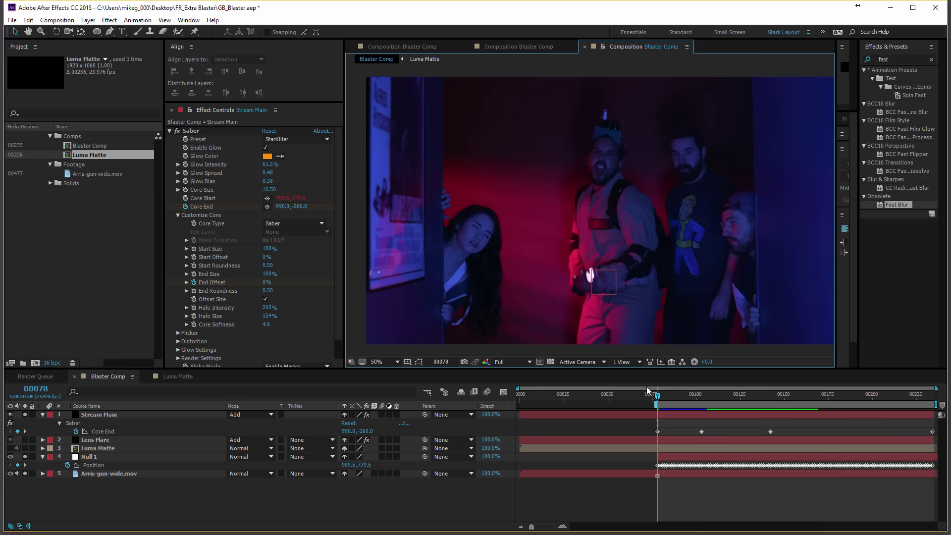
pyautogui.moveTo(650, 391); pyautogui.dragTo(693, 396)
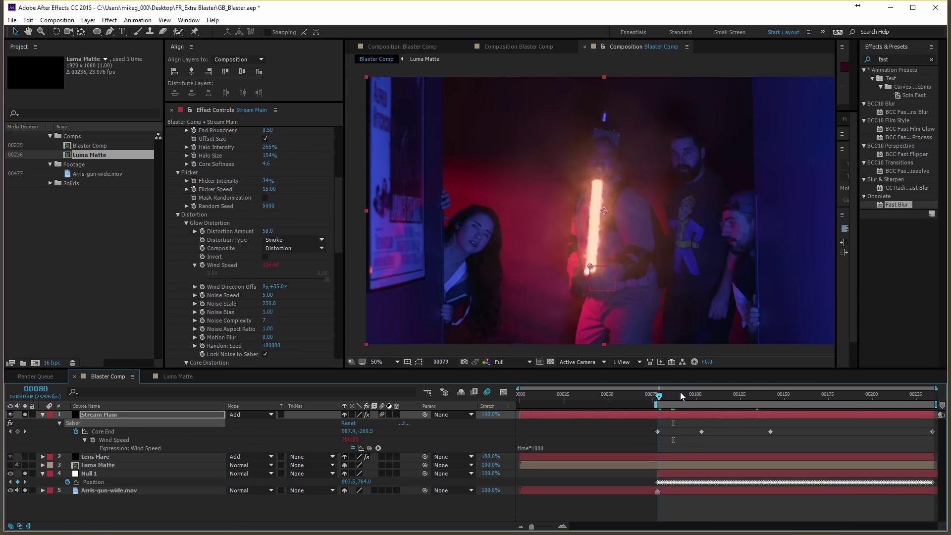
pyautogui.moveTo(680, 391)
pyautogui.mouseDown()
pyautogui.moveTo(752, 394)
pyautogui.moveTo(675, 394)
pyautogui.moveTo(684, 397)
pyautogui.mouseUp()
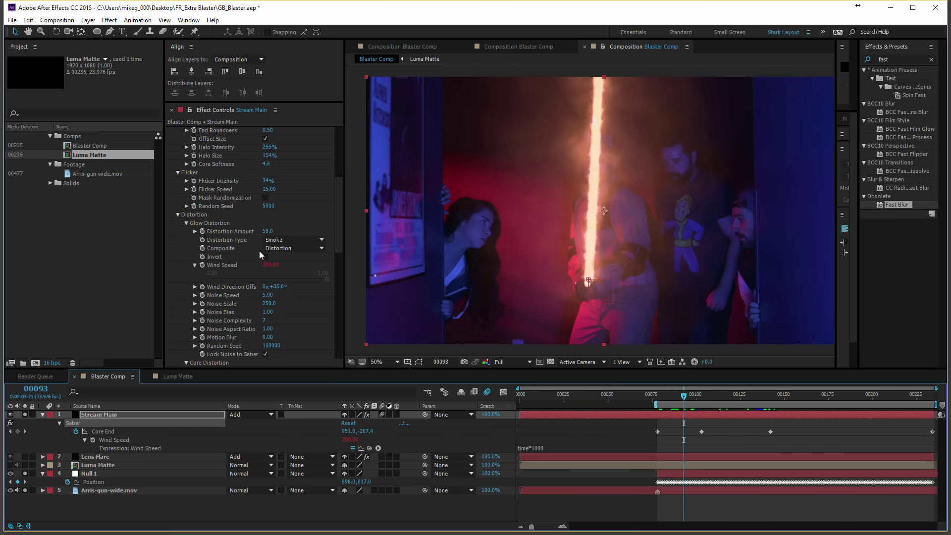
# Step: Lower the Saber's Distortion Amount to 55.0 and its Glow Bias to 0.08
pyautogui.moveTo(268, 231)
pyautogui.mouseDown()
pyautogui.moveTo(240, 232)
pyautogui.moveTo(265, 232)
pyautogui.mouseUp()
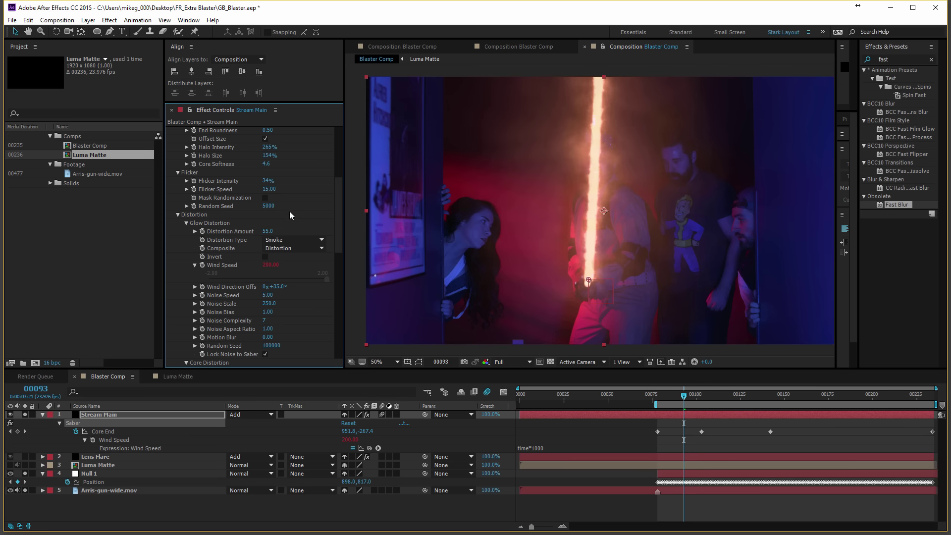
pyautogui.scroll(5, 290, 211)
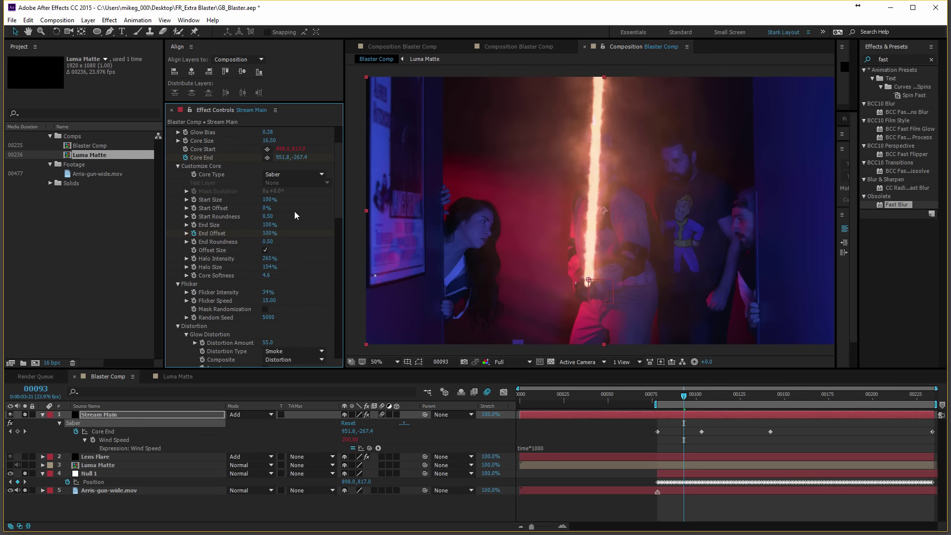
pyautogui.scroll(2, 307, 223)
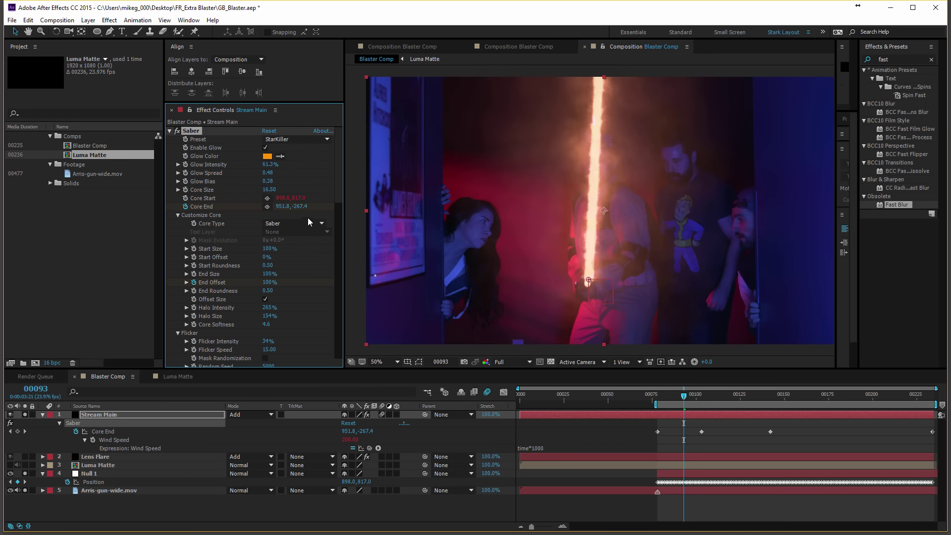
pyautogui.moveTo(268, 182); pyautogui.dragTo(248, 186)
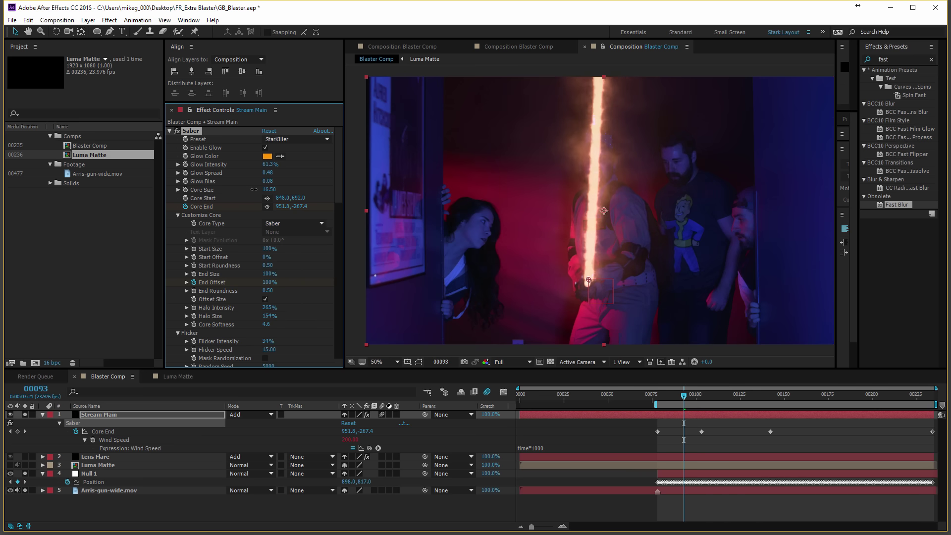
# Step: Go back to frame 86, set Saber Motion Blur to Composition and preview it
pyautogui.click(96, 415)
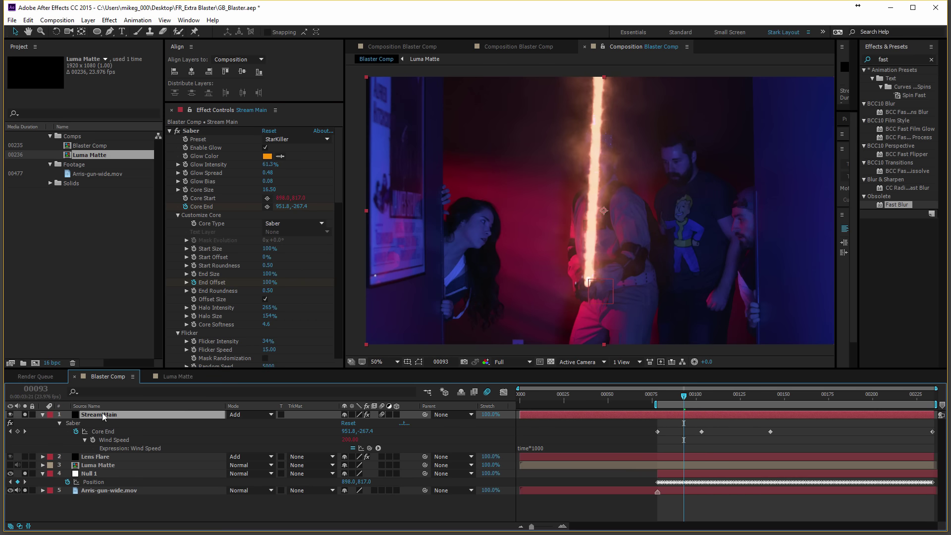
pyautogui.moveTo(670, 394); pyautogui.dragTo(661, 393)
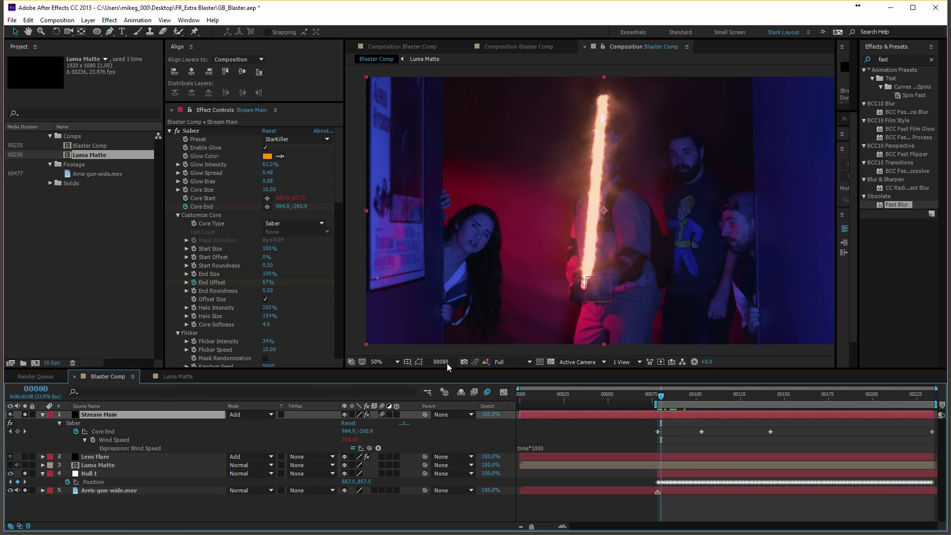
pyautogui.moveTo(338, 183); pyautogui.dragTo(335, 361)
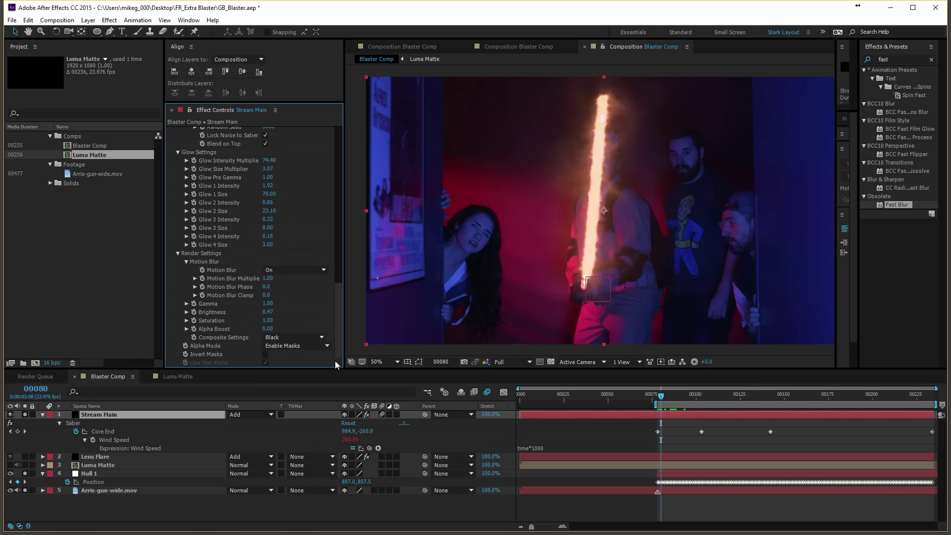
pyautogui.click(300, 271)
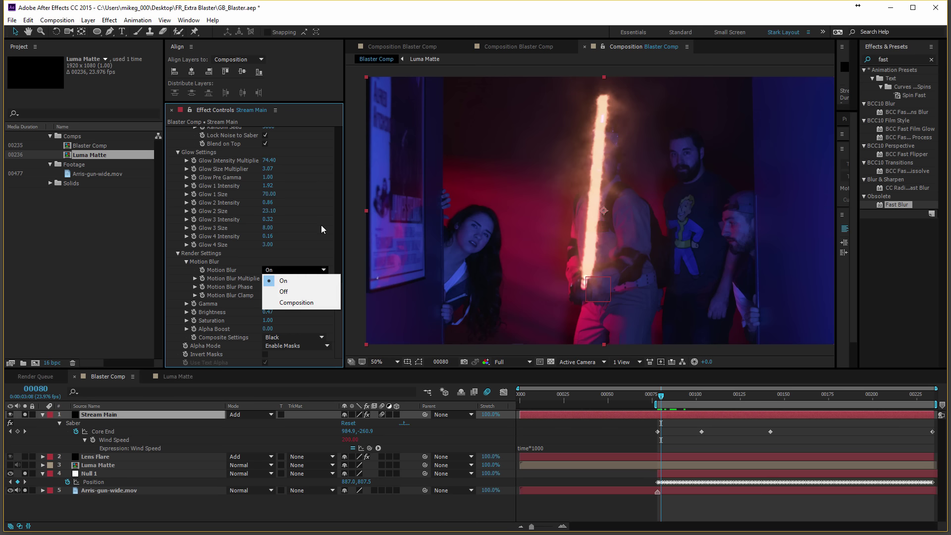
pyautogui.click(317, 302)
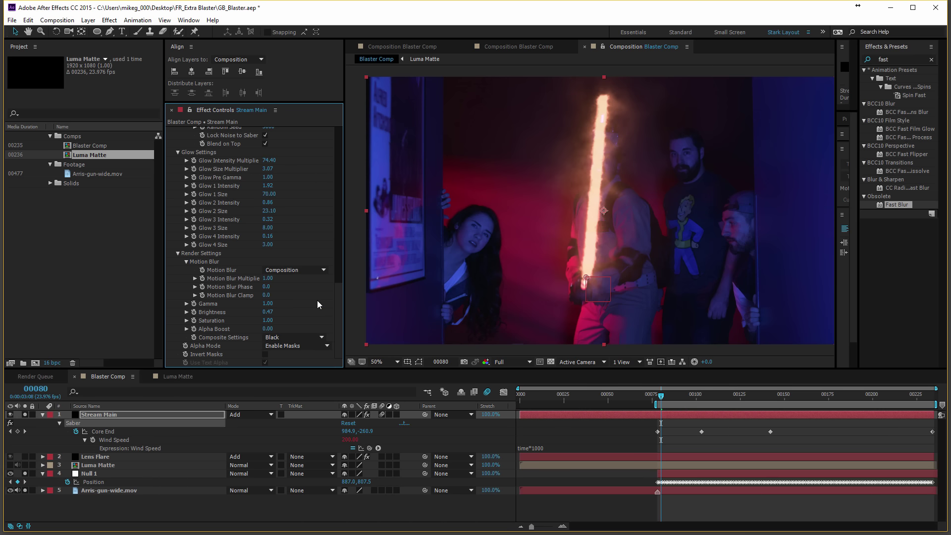
pyautogui.click(662, 400)
pyautogui.press('space')
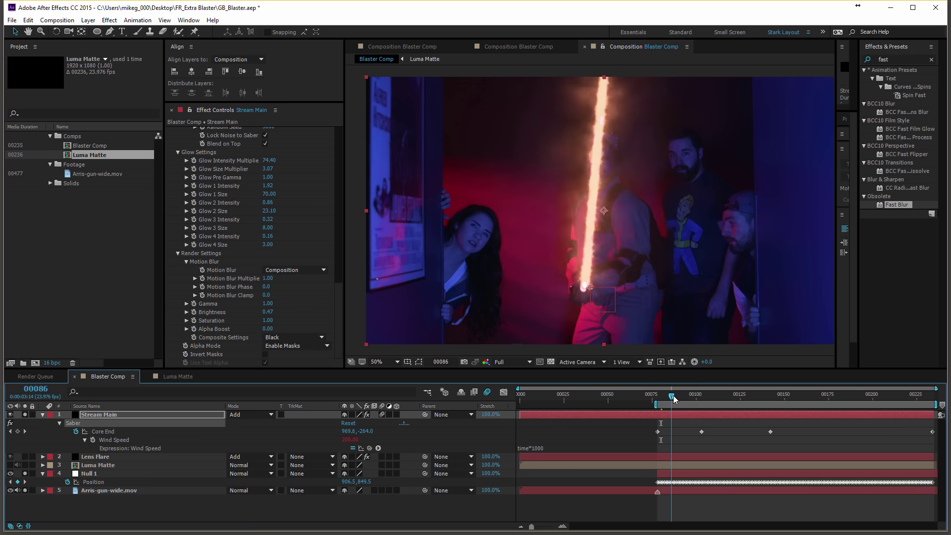
pyautogui.press('space')
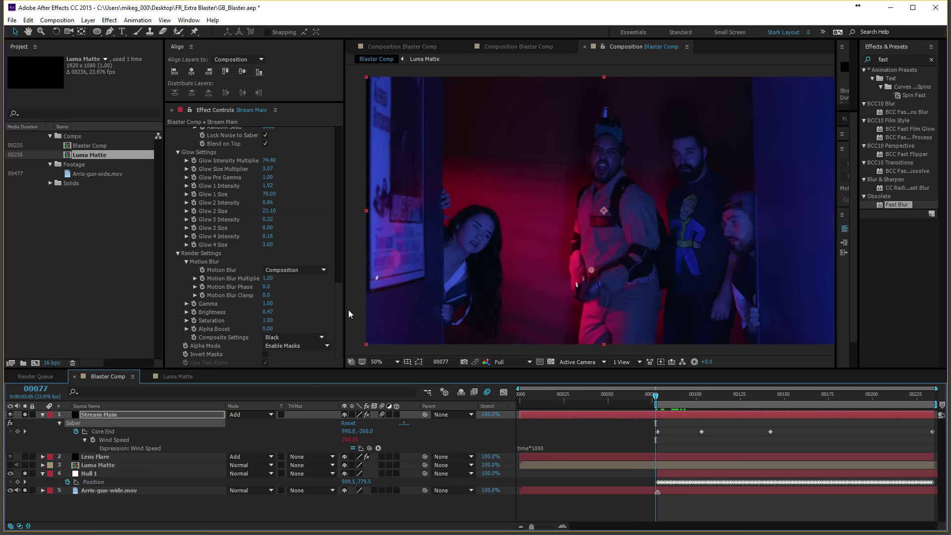
# Step: Set Motion Blur back to On and select the Stream Main layer
pyautogui.click(297, 270)
pyautogui.click(297, 279)
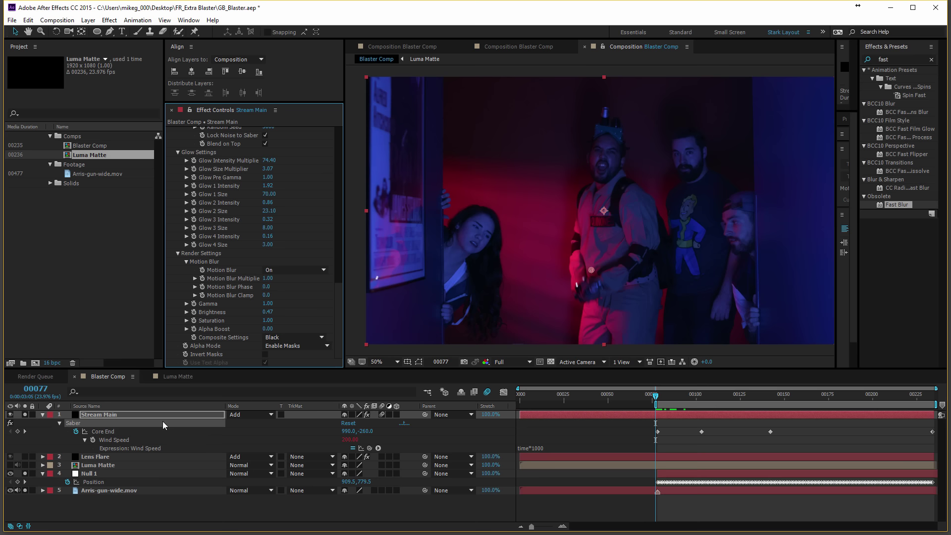
pyautogui.click(166, 408)
# Step: Duplicate Stream Main with Ctrl+D and rename the copy 'Stream Secondary'
pyautogui.hotkey('ctrl', 'd')
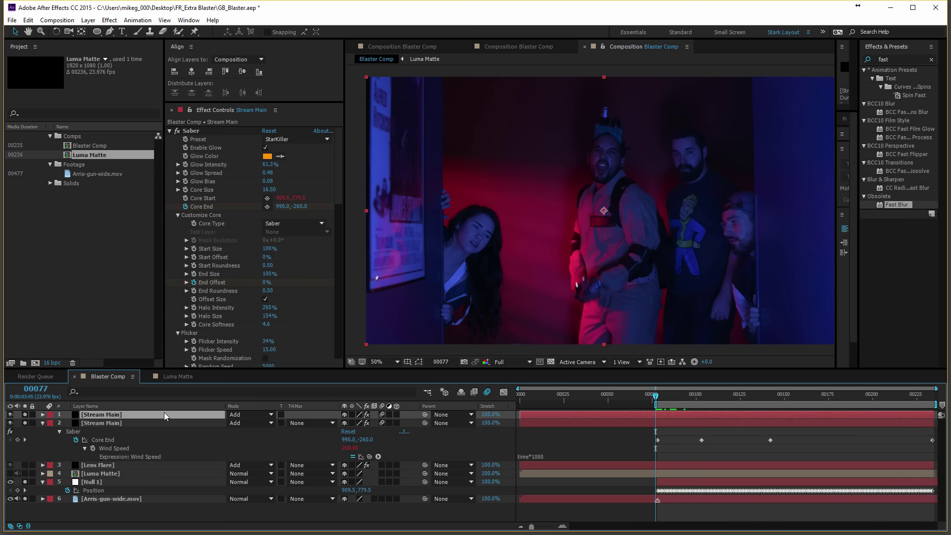
pyautogui.click(165, 406)
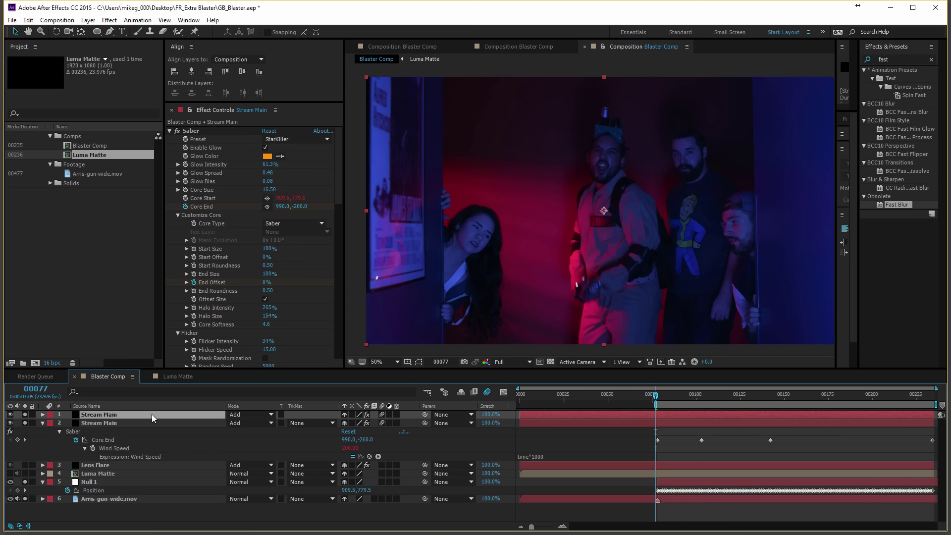
pyautogui.press('Return')
pyautogui.press('BackSpace')
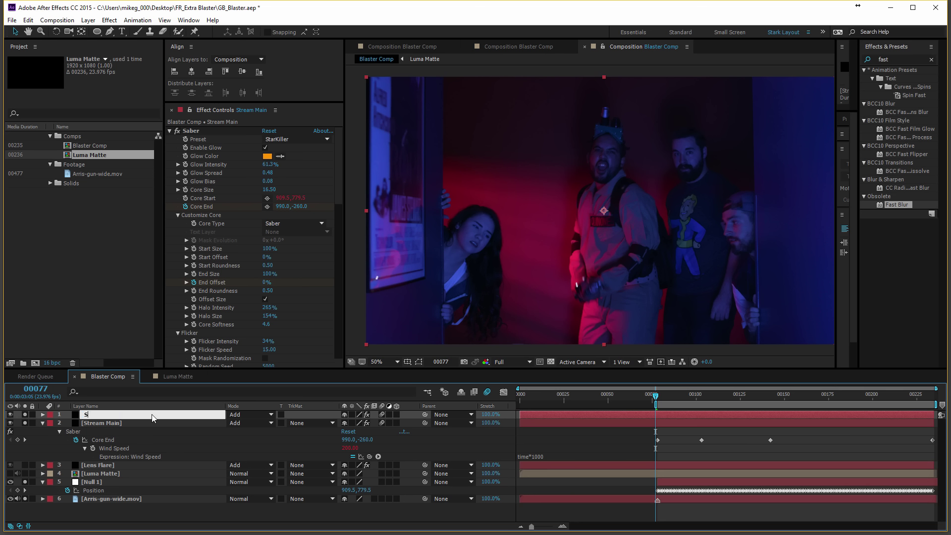
pyautogui.write('Stream Secondary')
pyautogui.press('Return')
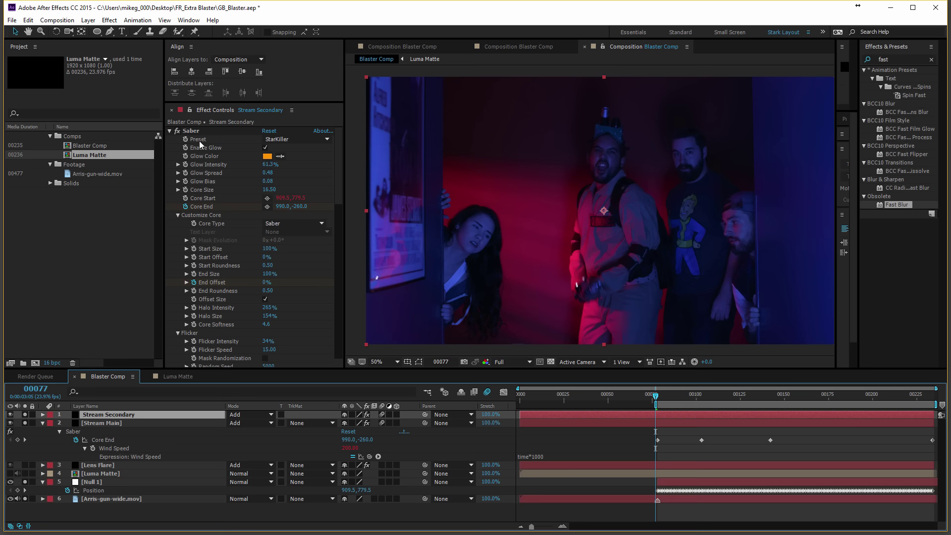
# Step: Give Stream Secondary the Wavelet Saber preset and a cyan 00D2FF glow
pyautogui.click(313, 140)
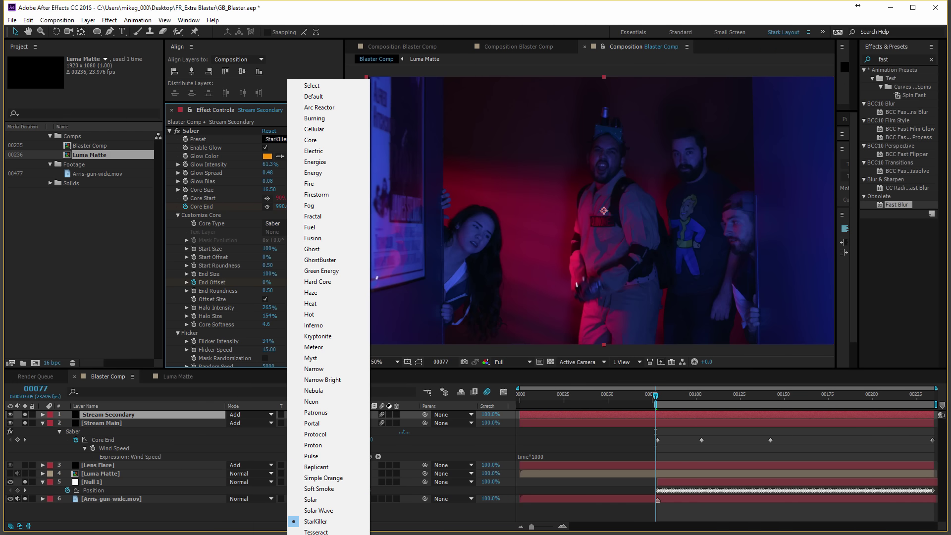
pyautogui.click(317, 531)
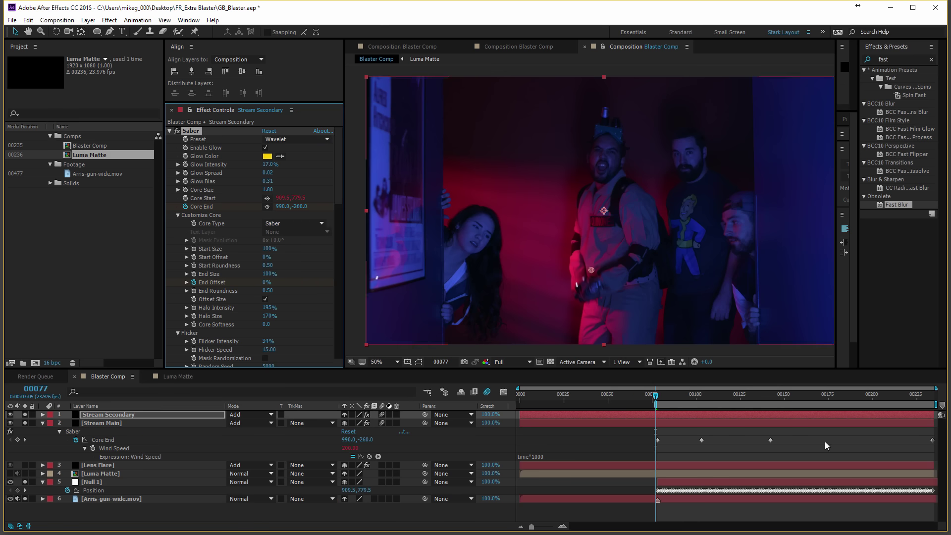
pyautogui.moveTo(658, 396); pyautogui.dragTo(693, 395)
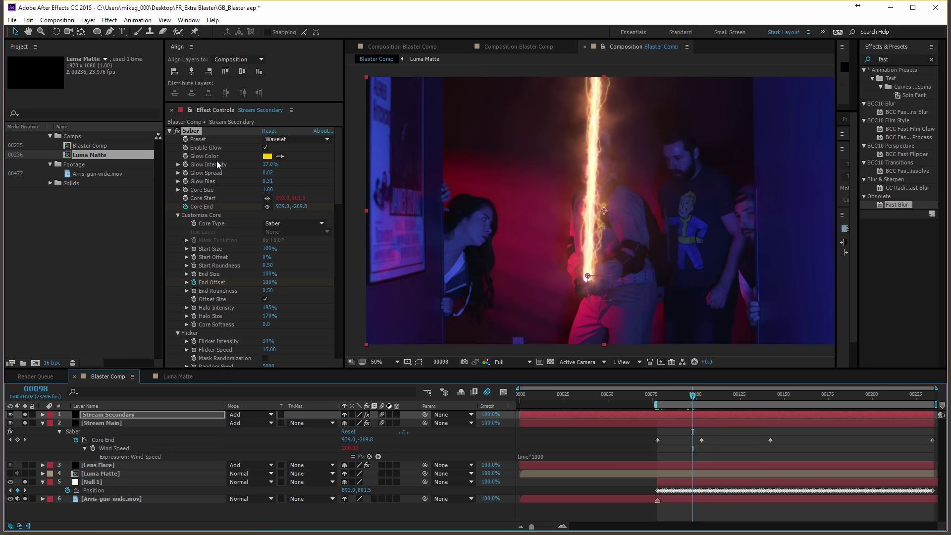
pyautogui.click(267, 156)
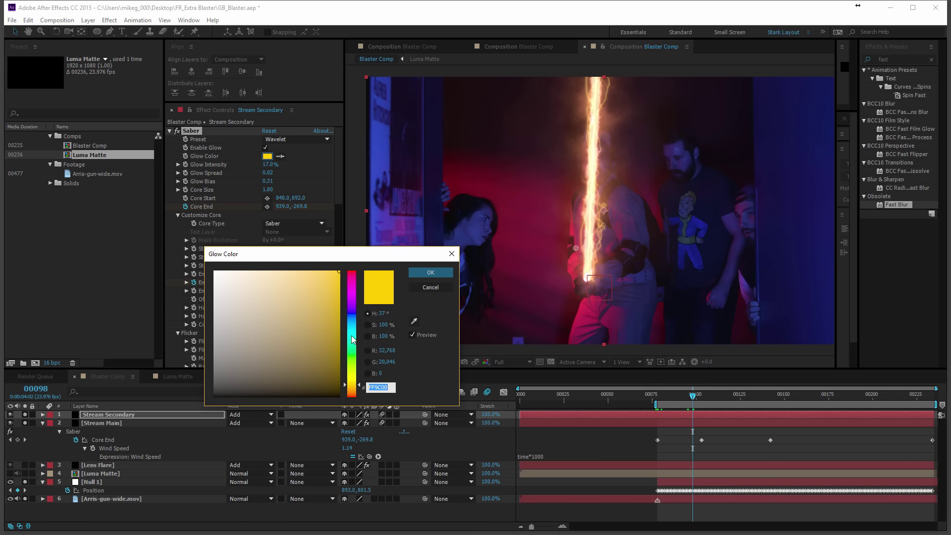
pyautogui.moveTo(353, 340); pyautogui.dragTo(357, 331)
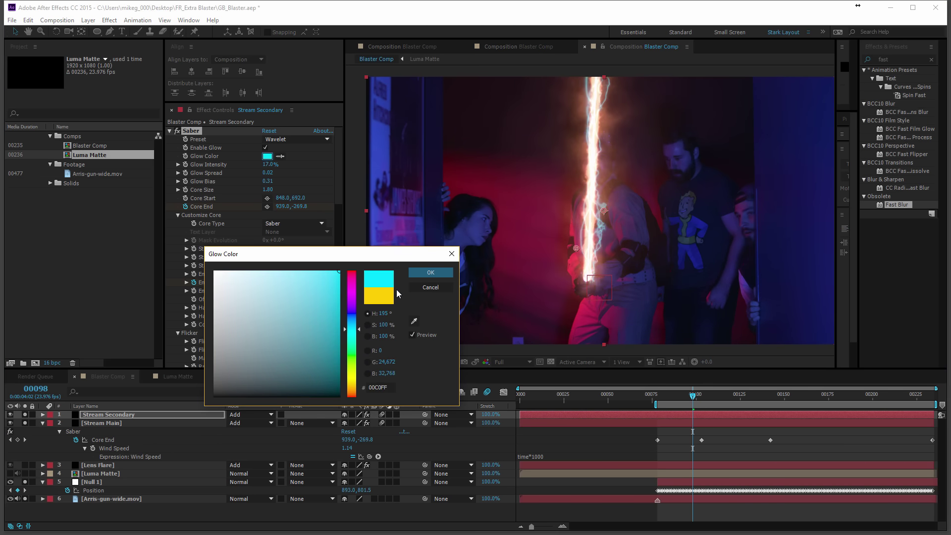
pyautogui.click(431, 272)
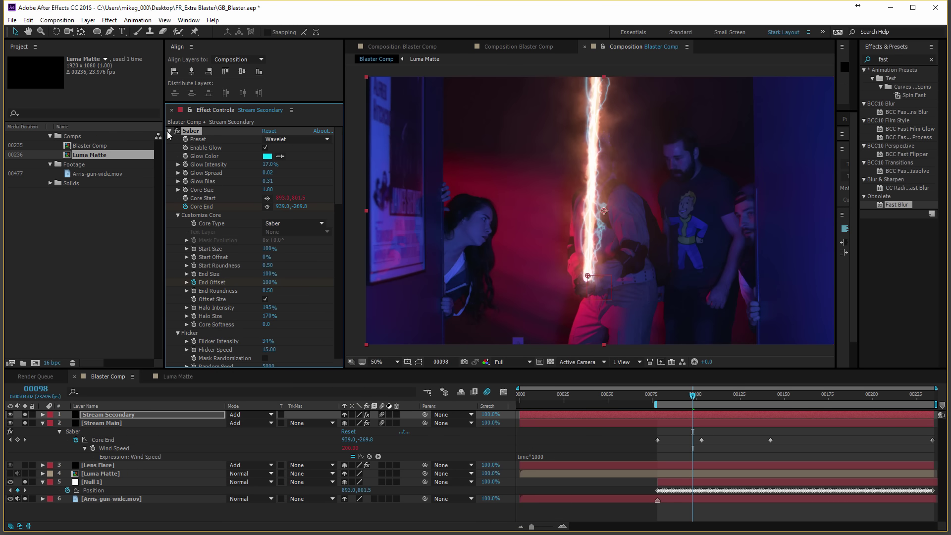
# Step: Collapse the Saber settings and preview both beams together
pyautogui.click(170, 131)
pyautogui.click(354, 330)
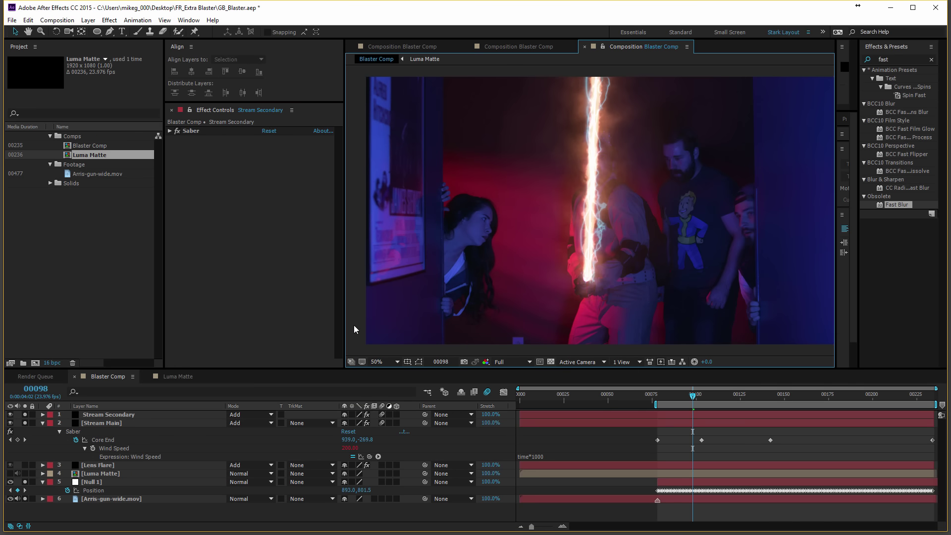
pyautogui.press('space')
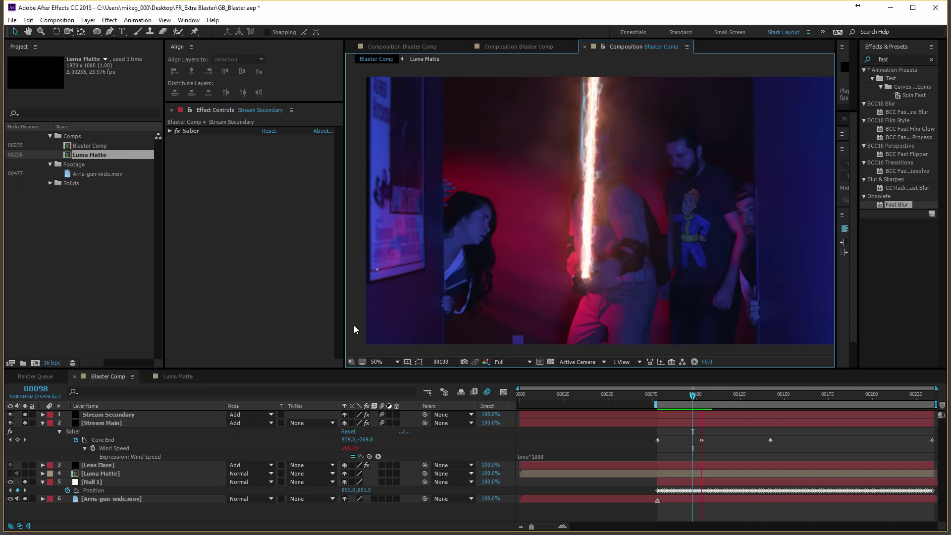
pyautogui.press('space')
# Step: Select the Lens Flare layer, check it with beams toggled, and enlarge the viewer for preview
pyautogui.click(97, 465)
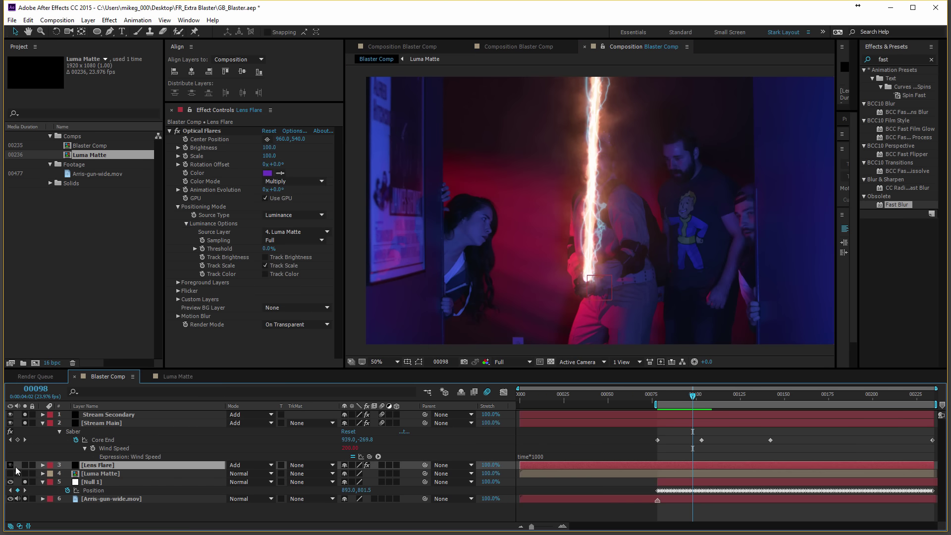
pyautogui.click(25, 415)
pyautogui.click(25, 423)
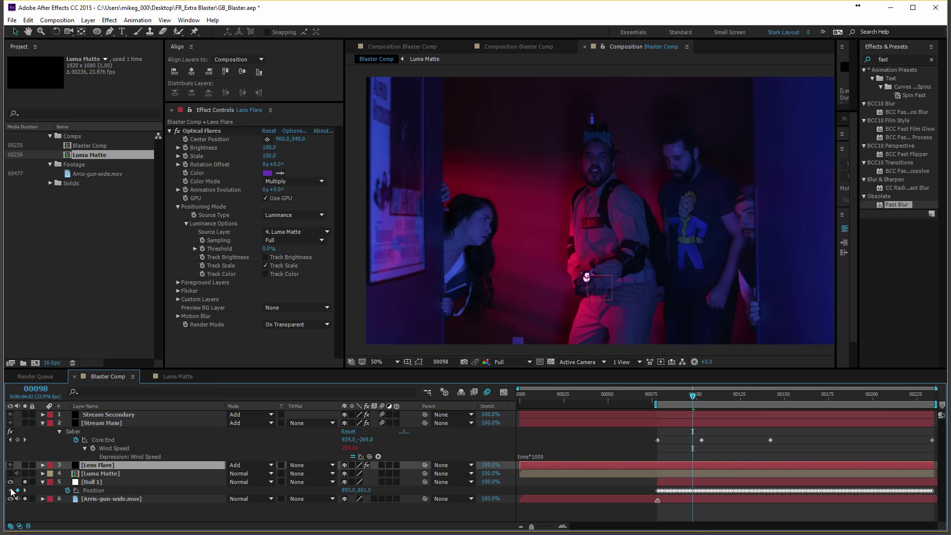
pyautogui.click(25, 482)
pyautogui.click(25, 499)
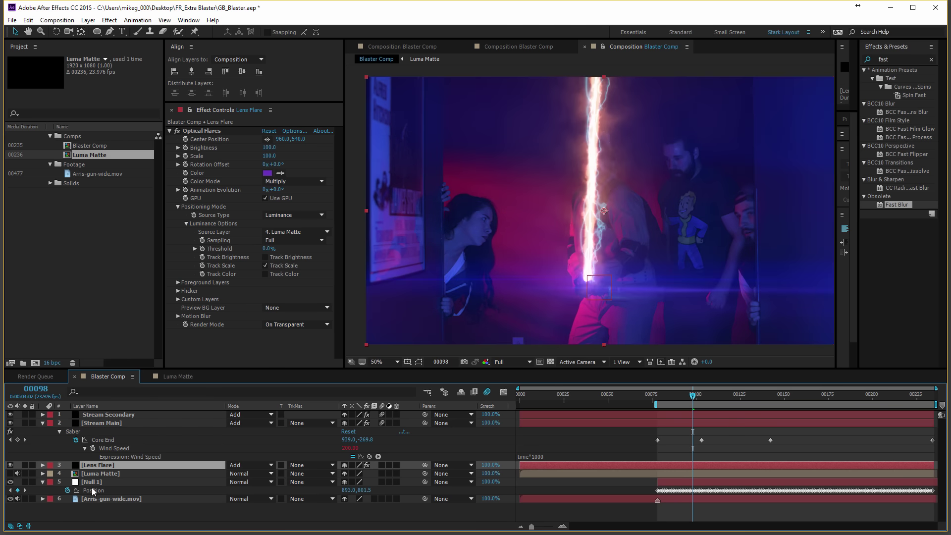
pyautogui.press(',')
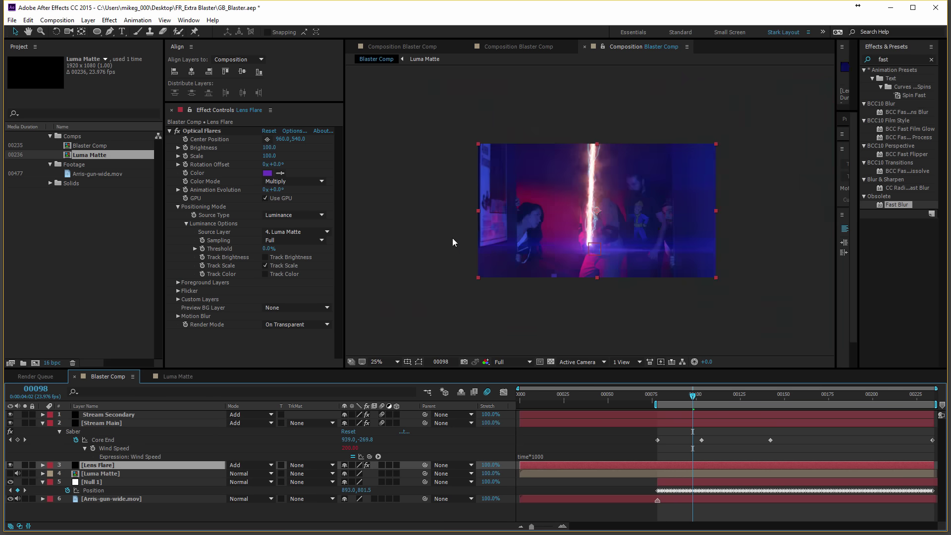
pyautogui.click(451, 237)
pyautogui.press('.')
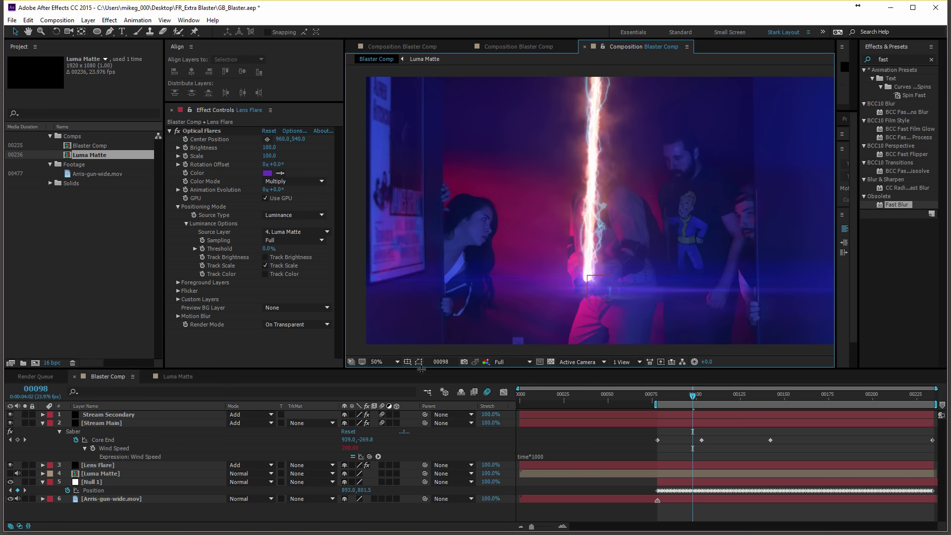
pyautogui.moveTo(421, 369); pyautogui.dragTo(422, 412)
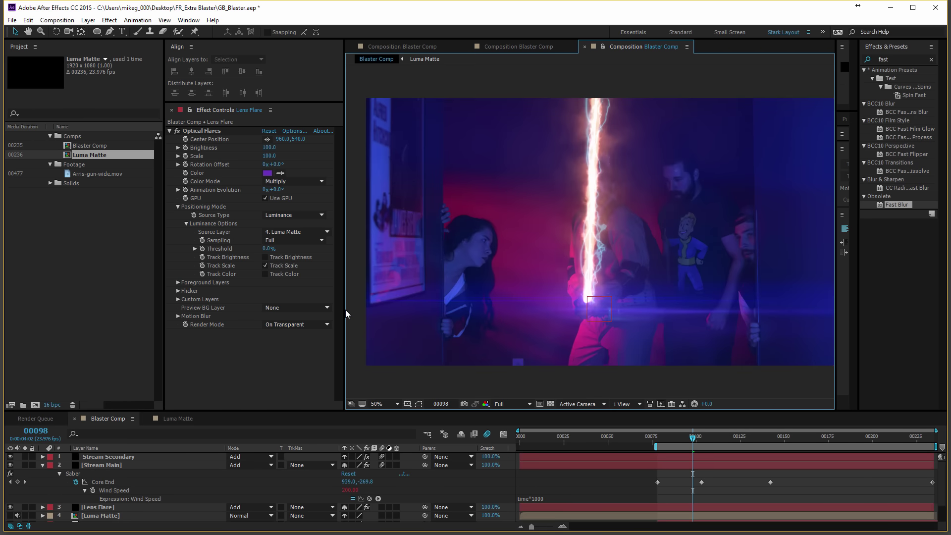
pyautogui.moveTo(343, 310); pyautogui.dragTo(279, 298)
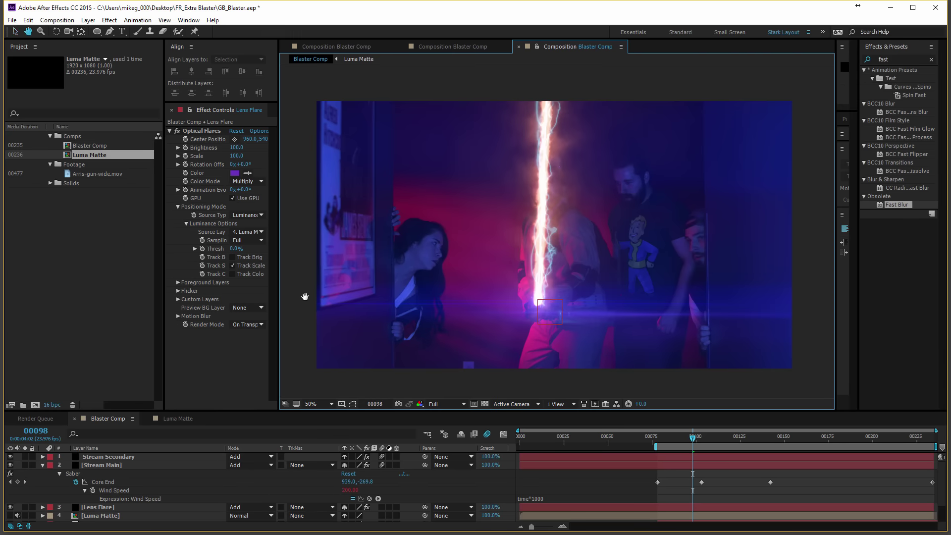
pyautogui.press('space')
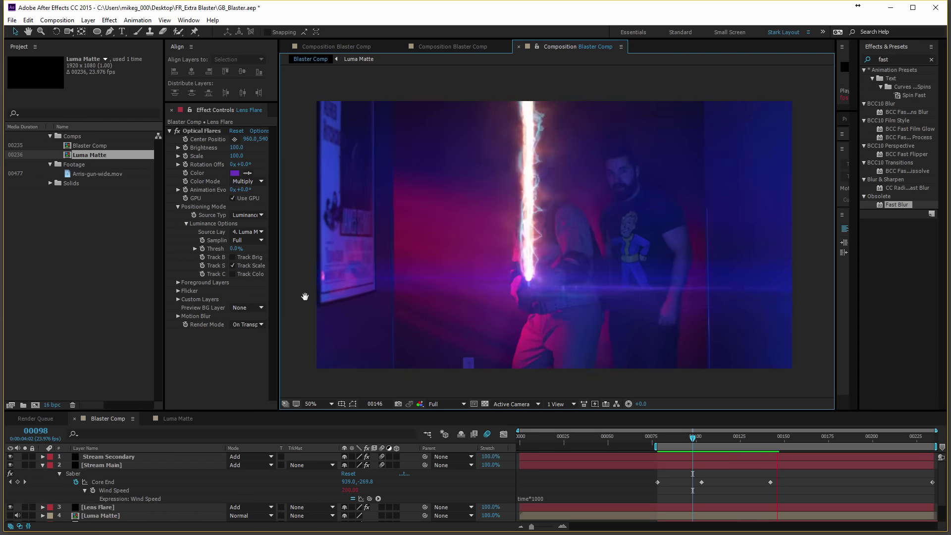
# Step: Set the flare Brightness to 250 and Scale to 75, previewing after each change
pyautogui.click(236, 148)
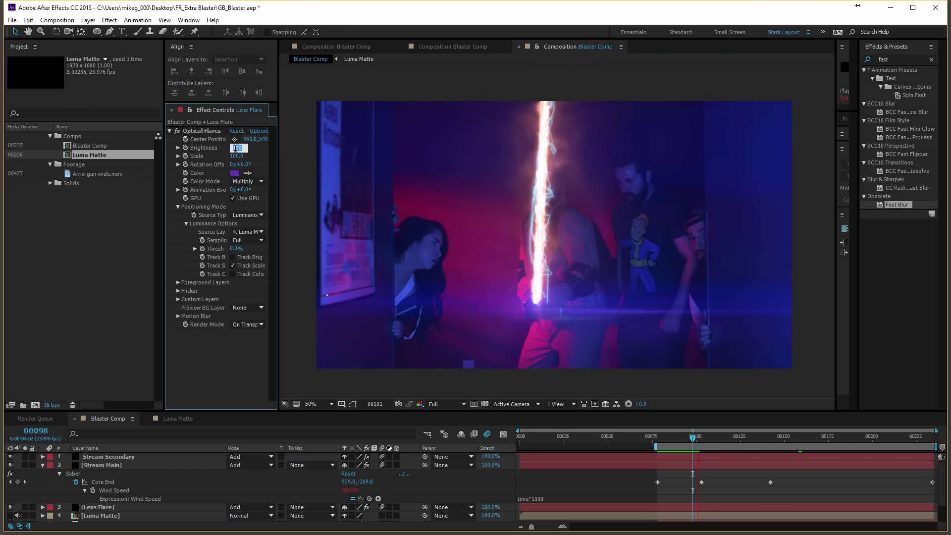
pyautogui.write('250')
pyautogui.press('Return')
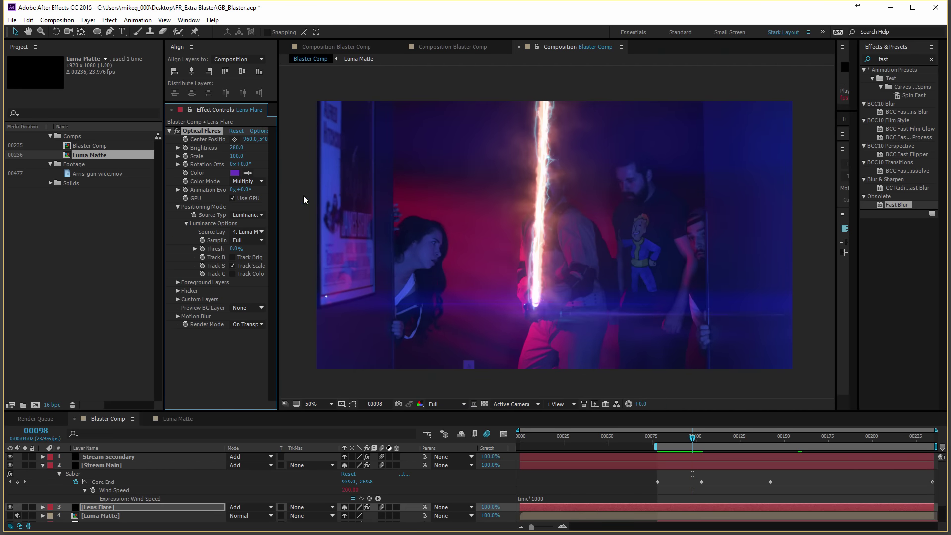
pyautogui.press('space')
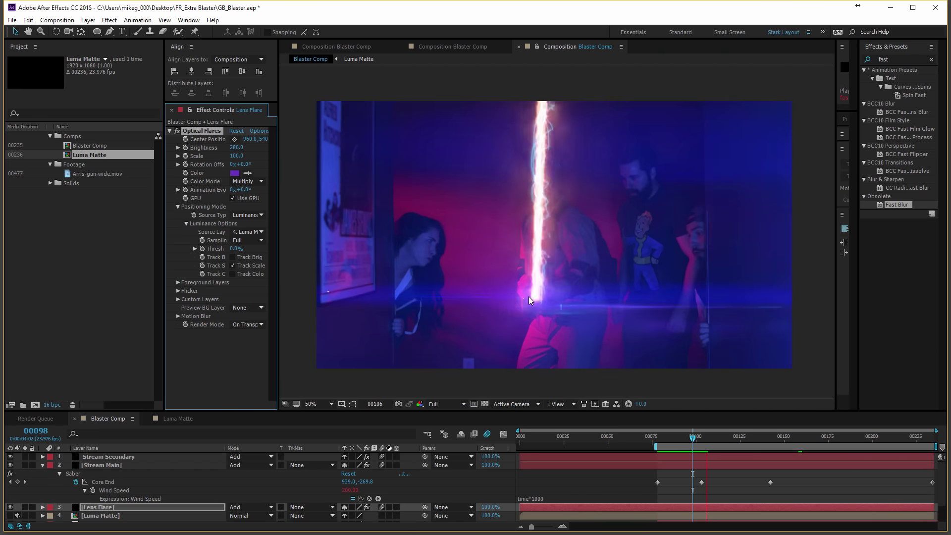
pyautogui.click(237, 156)
pyautogui.write('75')
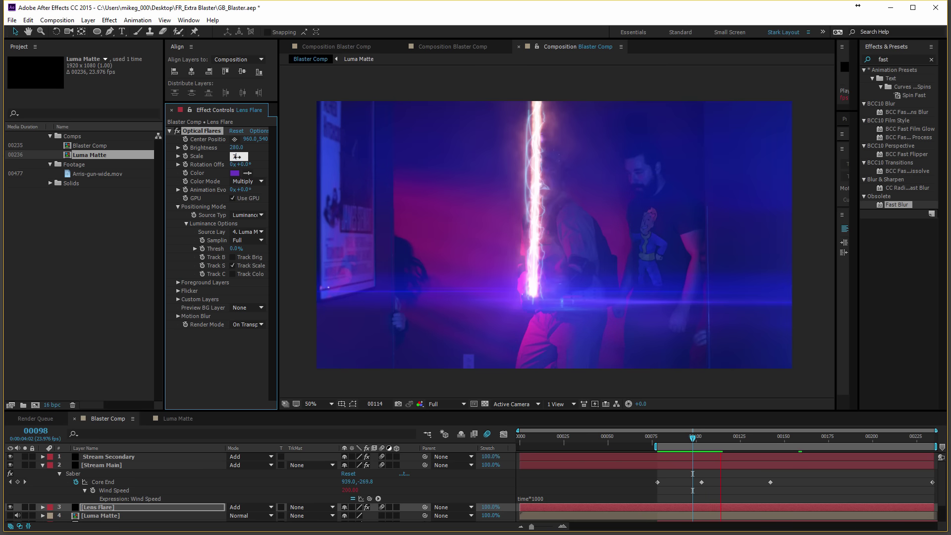
pyautogui.press('Return')
pyautogui.press('space')
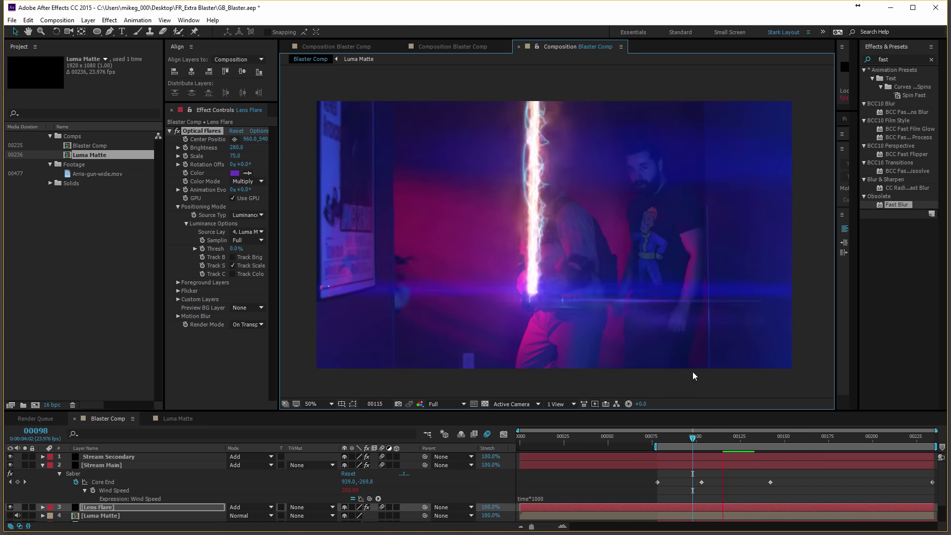
# Step: Scrub back to frame 00088 and widen the effect settings panel
pyautogui.moveTo(668, 435); pyautogui.dragTo(689, 436)
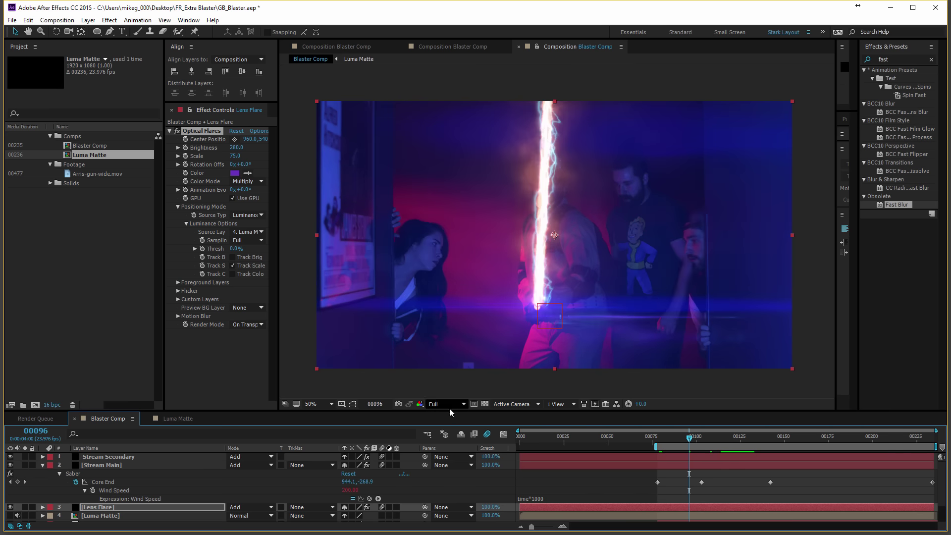
pyautogui.moveTo(694, 437); pyautogui.dragTo(676, 438)
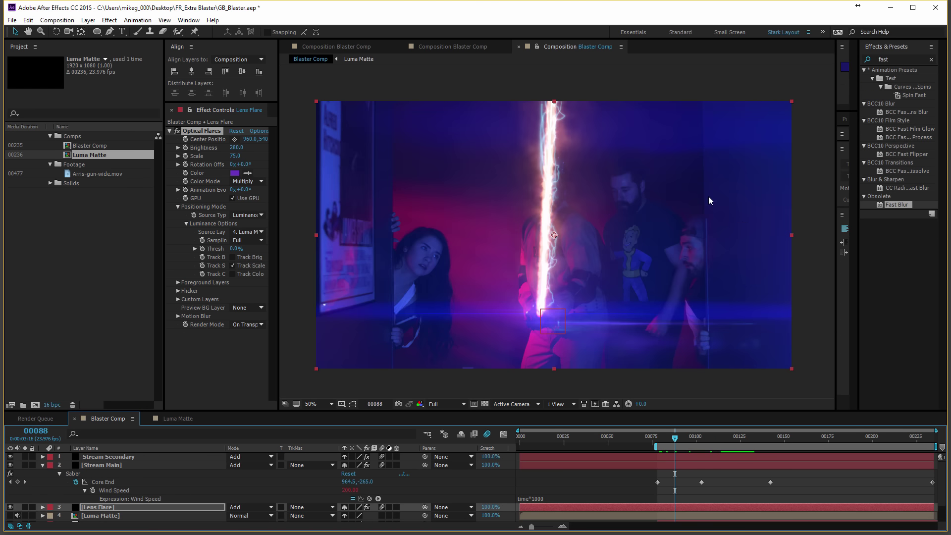
pyautogui.moveTo(278, 169); pyautogui.dragTo(322, 169)
# Step: Create a new solid layer named 'Sparks'
pyautogui.click(42, 465)
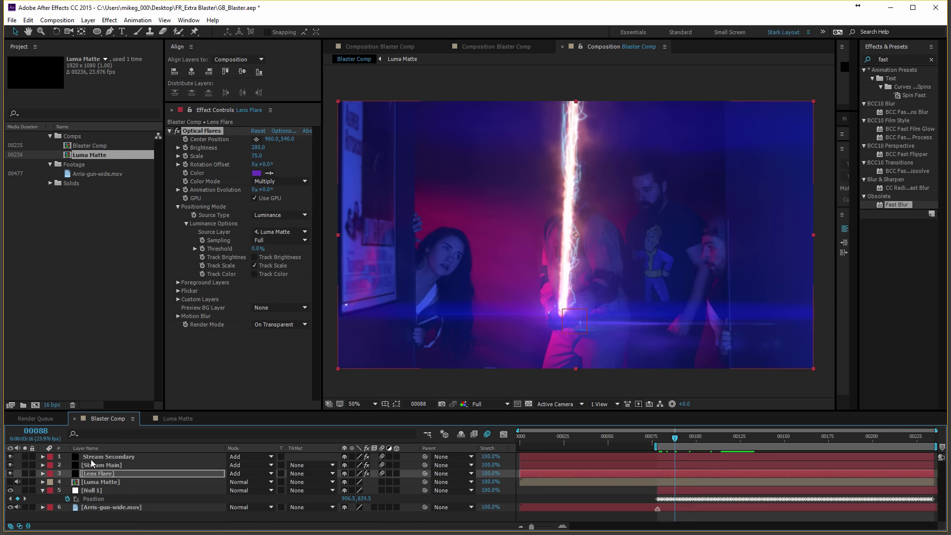
pyautogui.click(101, 456)
pyautogui.click(95, 481)
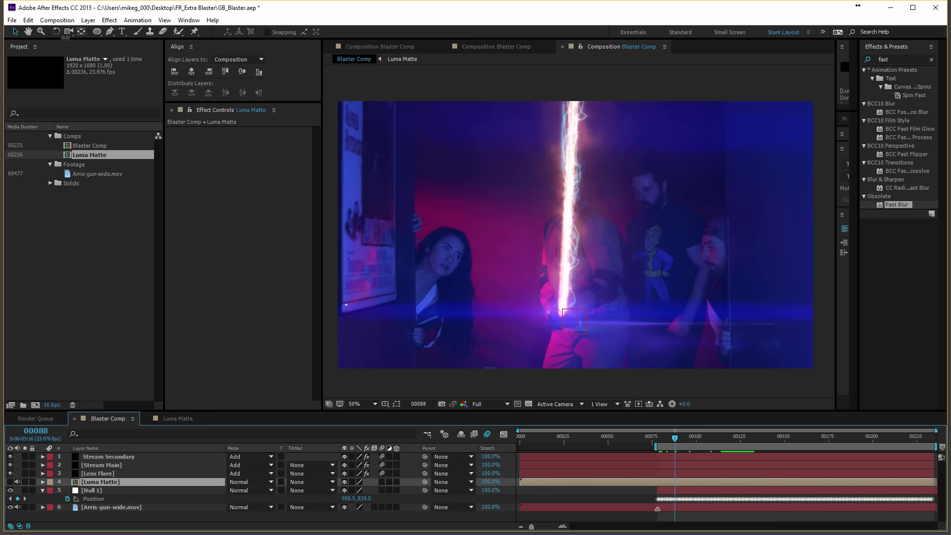
pyautogui.click(88, 20)
pyautogui.moveTo(97, 30)
pyautogui.click(280, 42)
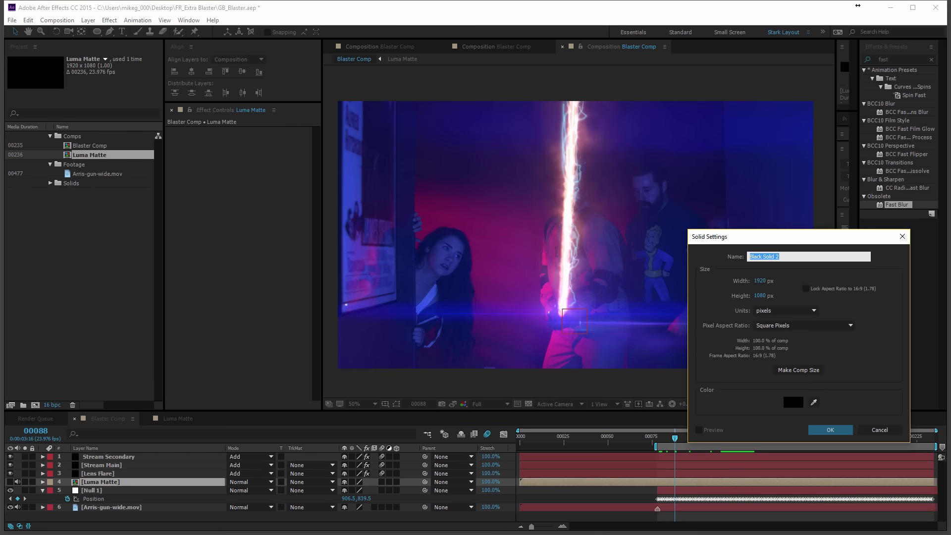
pyautogui.write('Sparks')
pyautogui.press('Return')
# Step: Apply Trapcode Particular to Sparks and open its Effects Builder
pyautogui.click(304, 206)
pyautogui.click(109, 20)
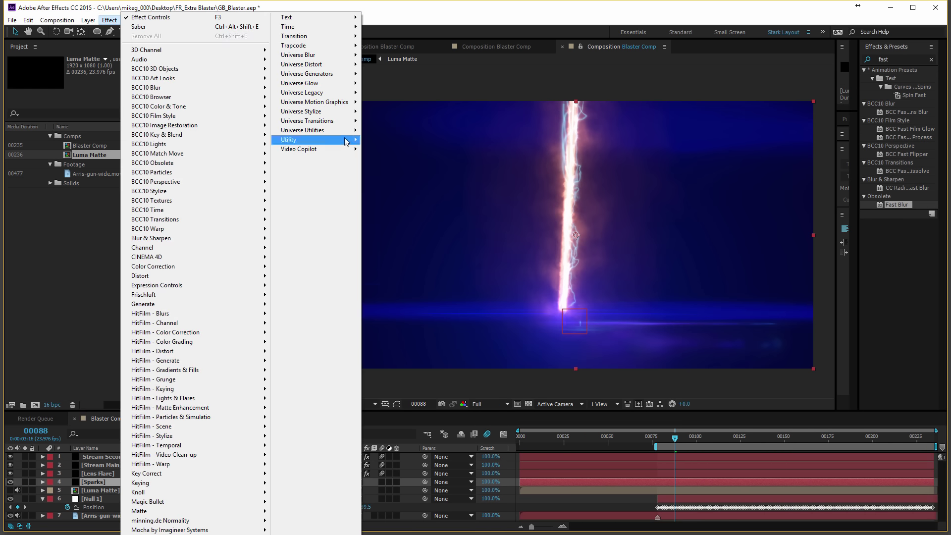
pyautogui.moveTo(317, 45)
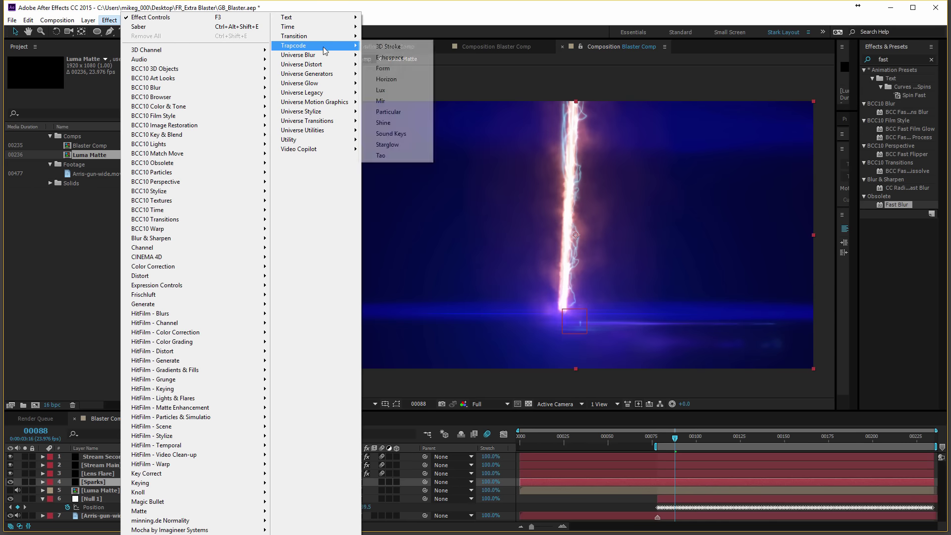
pyautogui.click(410, 112)
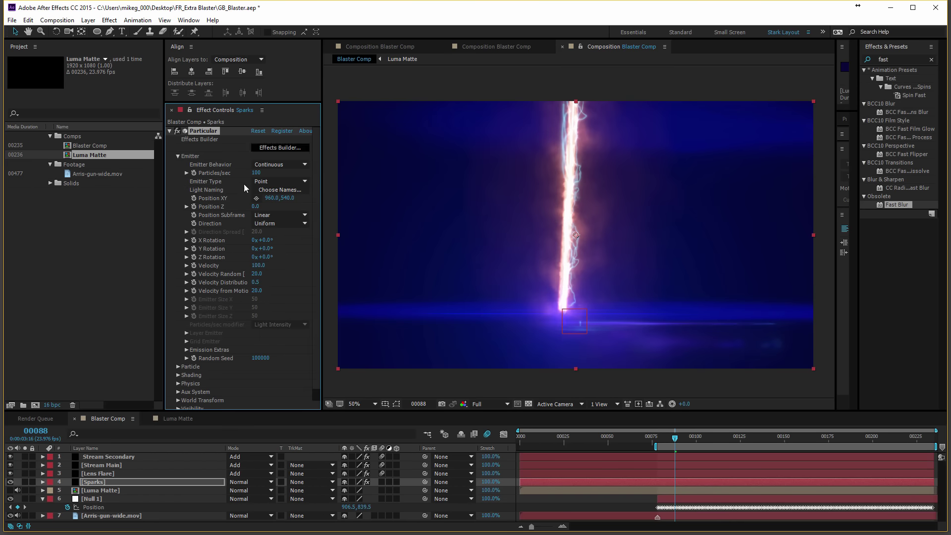
pyautogui.click(281, 147)
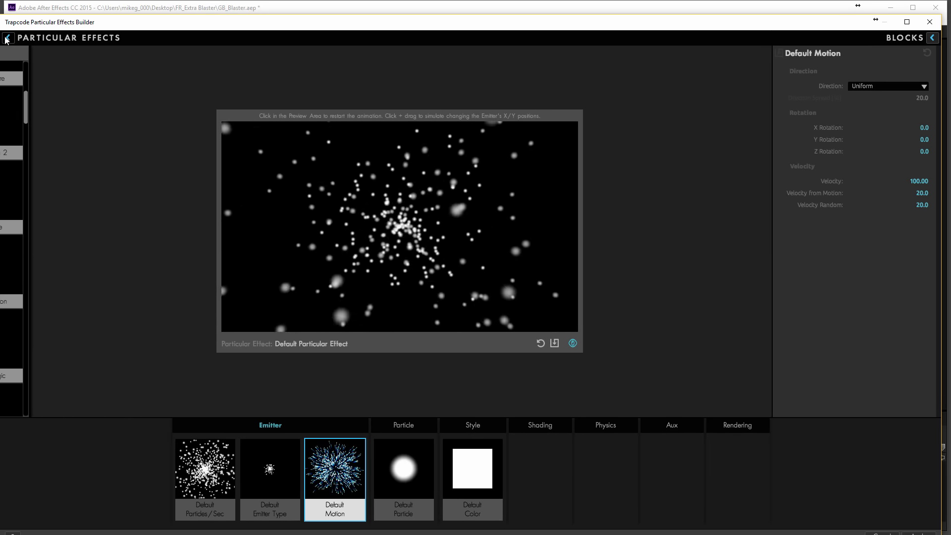
# Step: Browse Particular presets, trying Rising Embers, Stark Sparks and Spark Directional
pyautogui.click(8, 38)
pyautogui.scroll(-3, 225, 102)
pyautogui.scroll(2, 225, 104)
pyautogui.scroll(-5, 218, 117)
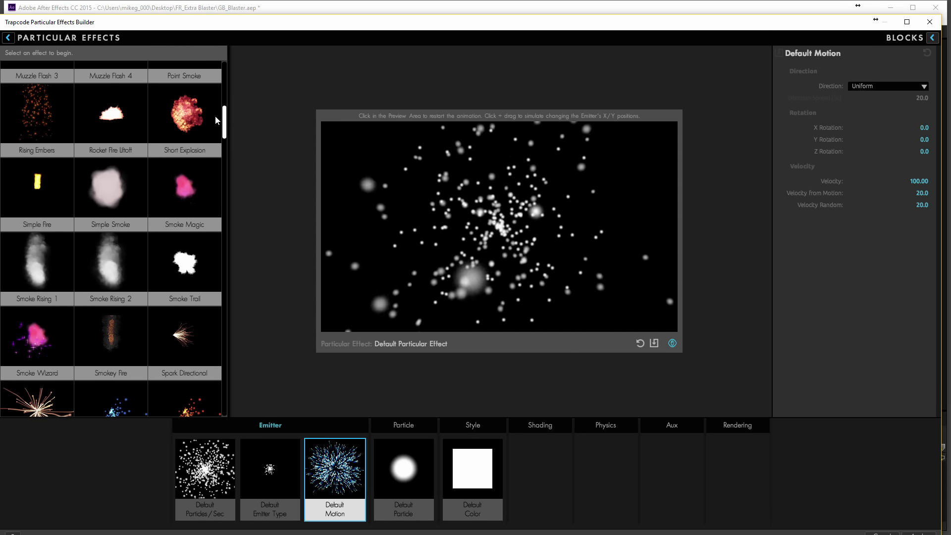
pyautogui.click(58, 142)
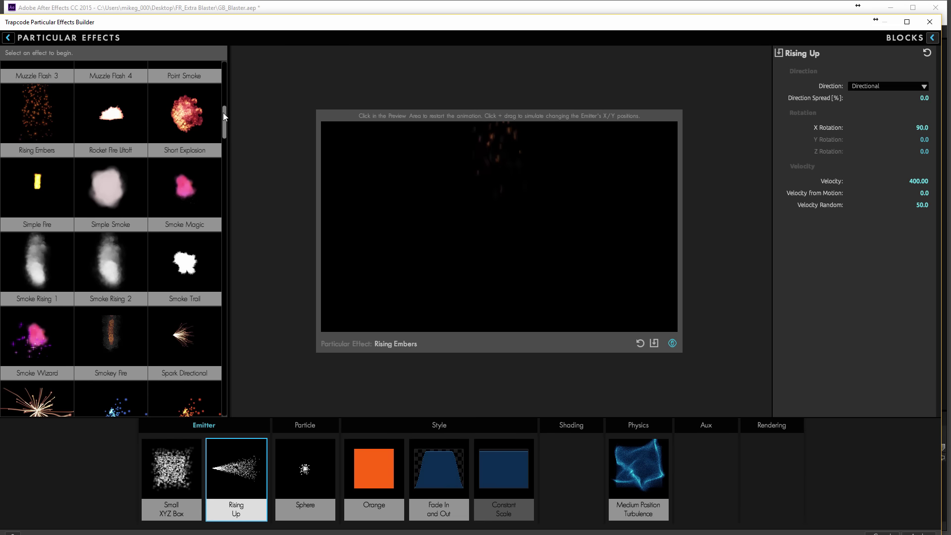
pyautogui.moveTo(223, 112); pyautogui.dragTo(225, 413)
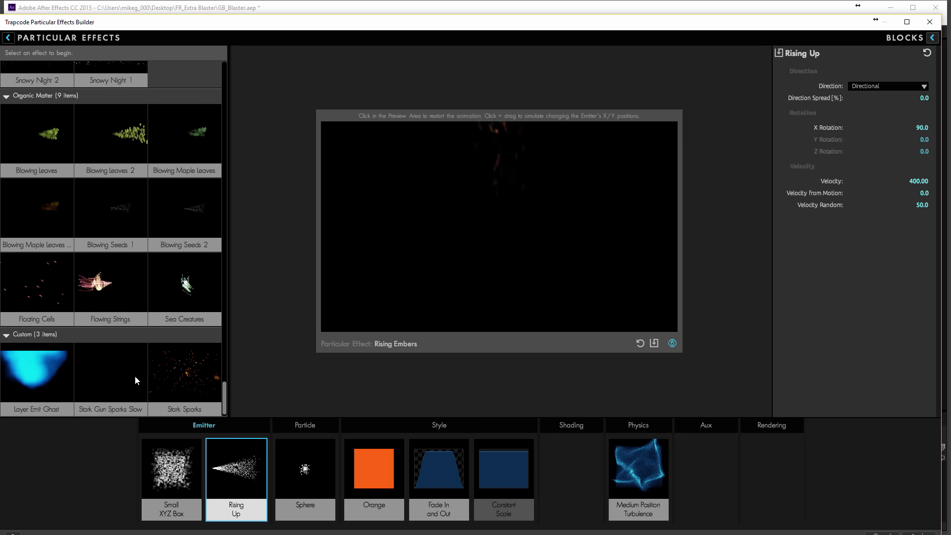
pyautogui.click(183, 362)
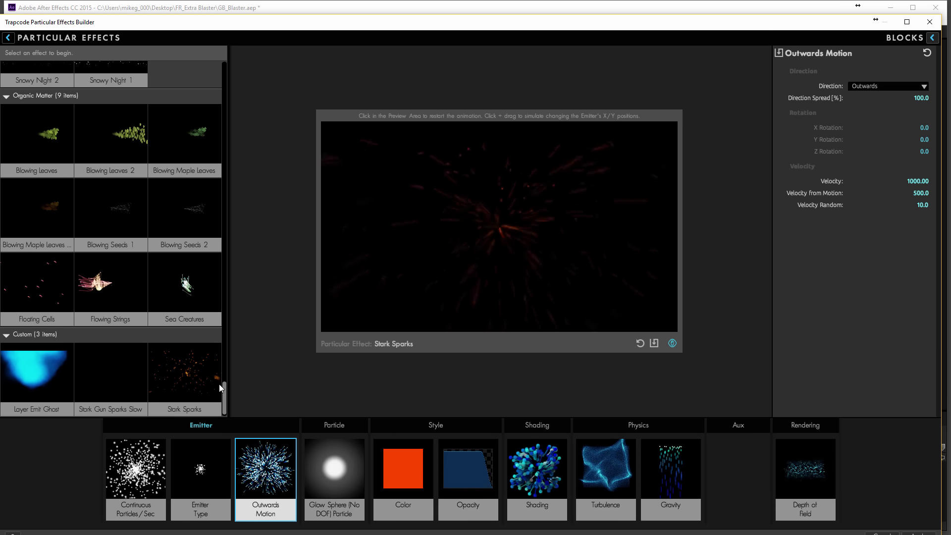
pyautogui.moveTo(226, 373); pyautogui.dragTo(236, 114)
pyautogui.click(183, 335)
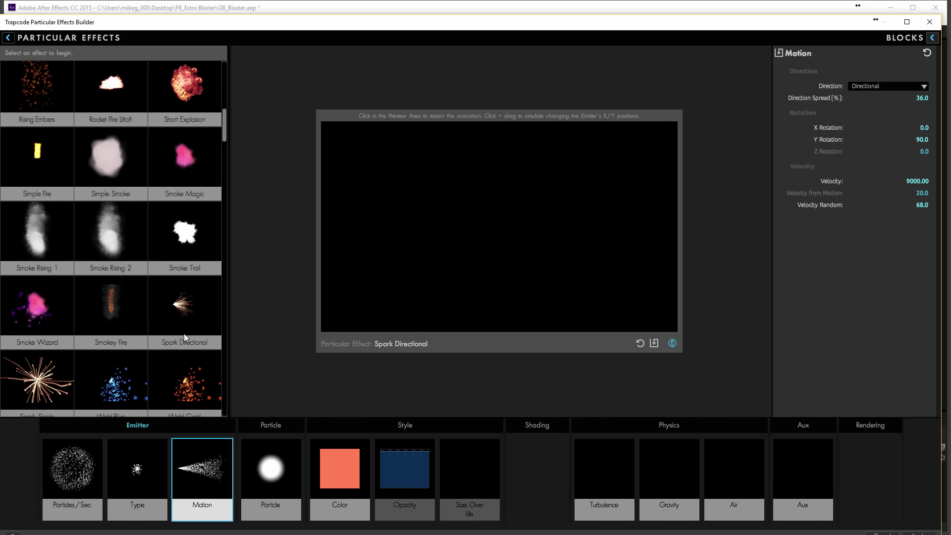
# Step: Set Emitter Behavior to Continuous and apply the sparks effect to the composition
pyautogui.click(903, 87)
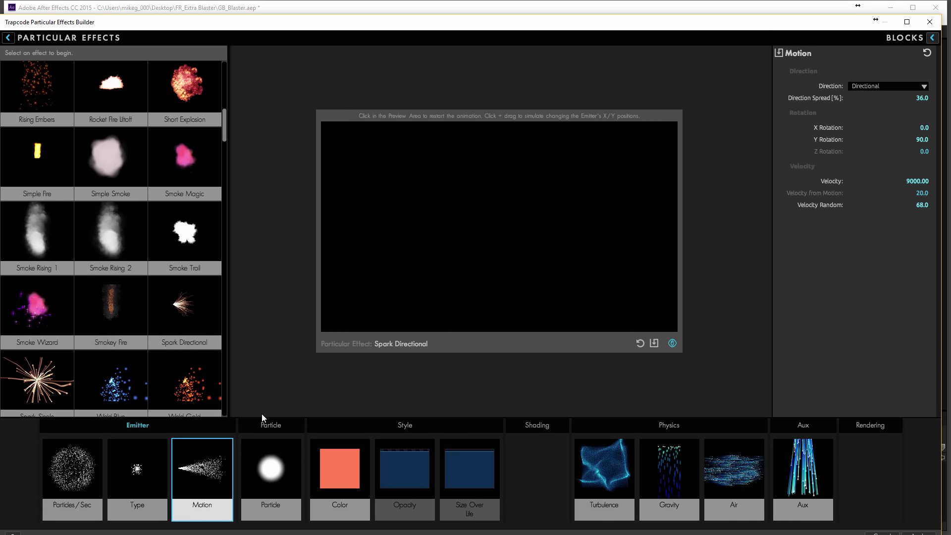
pyautogui.click(94, 480)
pyautogui.click(887, 81)
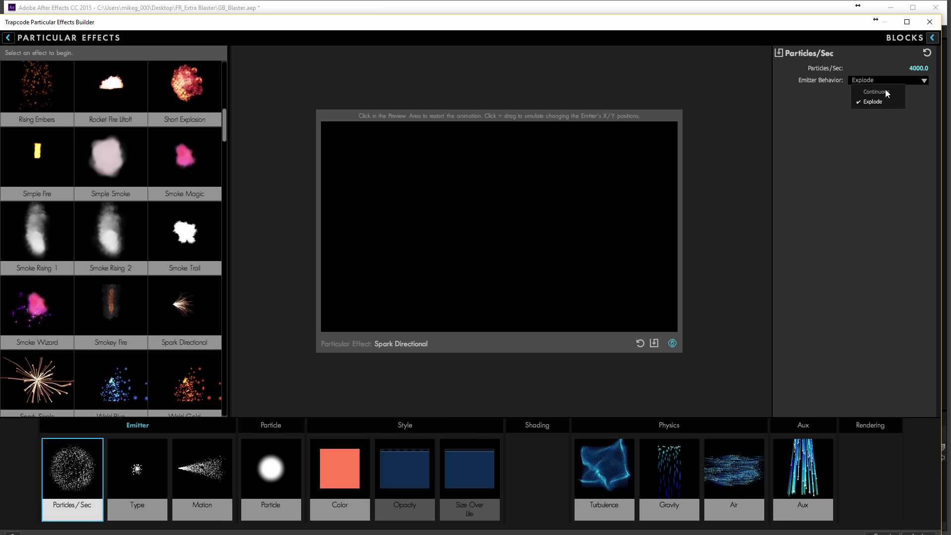
pyautogui.click(887, 92)
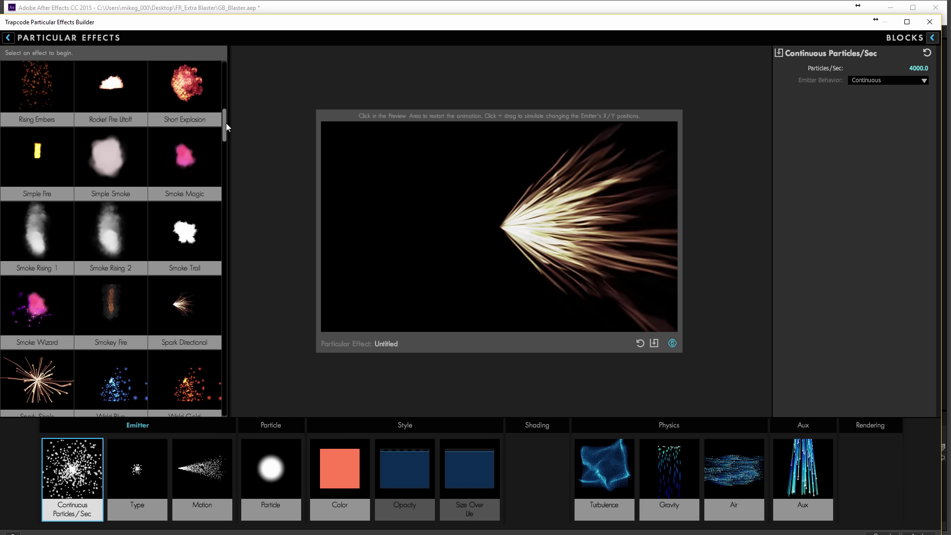
pyautogui.scroll(-15, 206, 311)
pyautogui.scroll(-5, 202, 381)
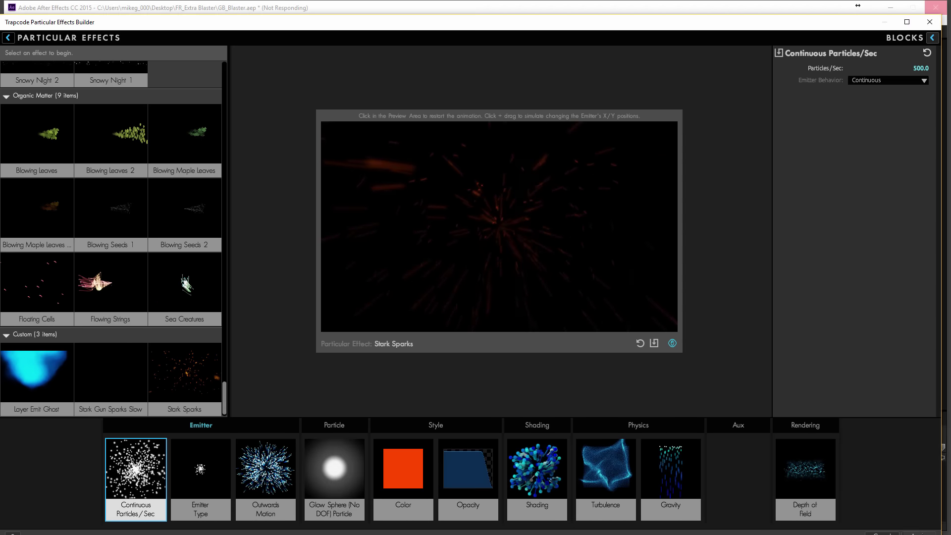
pyautogui.click(923, 531)
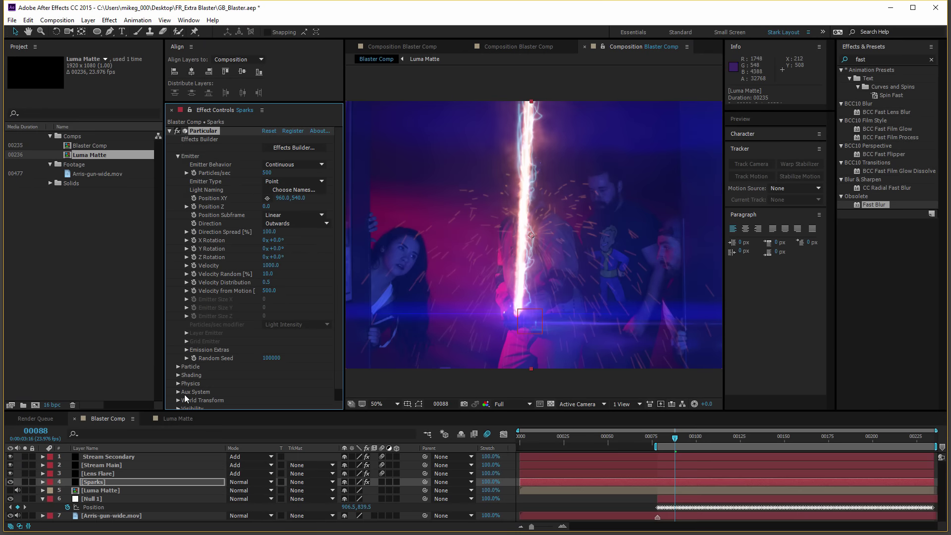
# Step: Inspect the null's tracked position and the Lens Flare and Stream Main effects
pyautogui.click(92, 507)
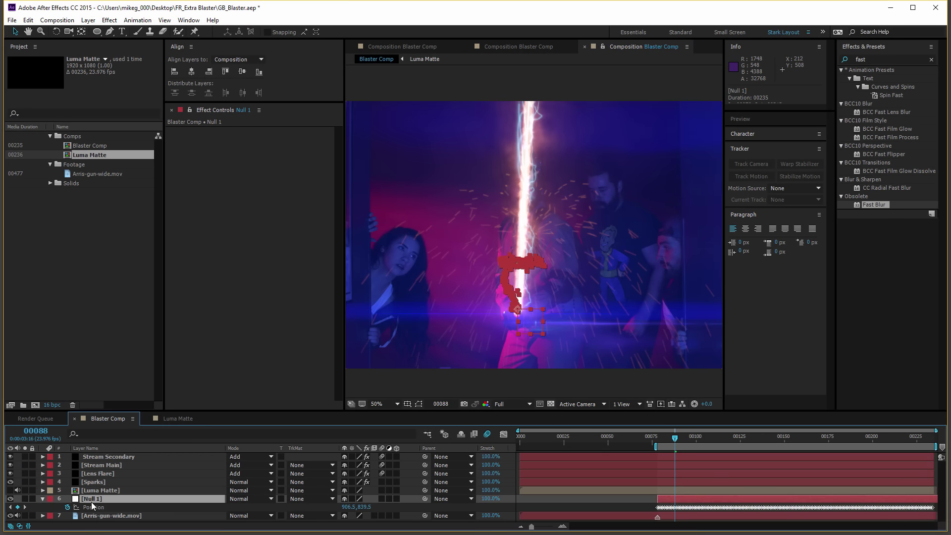
pyautogui.click(117, 473)
pyautogui.click(118, 465)
# Step: Pick-whip an expression linking Particular's emitter Position XY to Null 1's Position
pyautogui.click(125, 458)
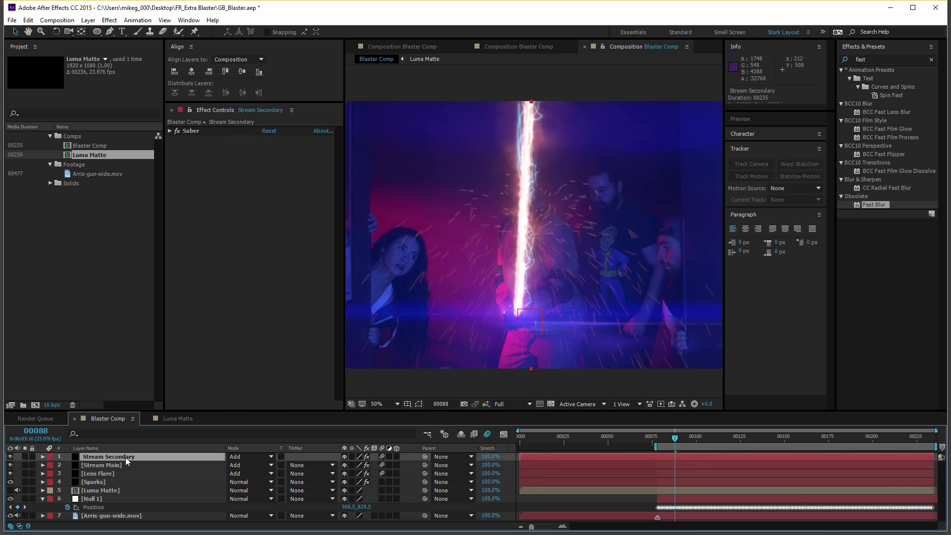
pyautogui.click(118, 481)
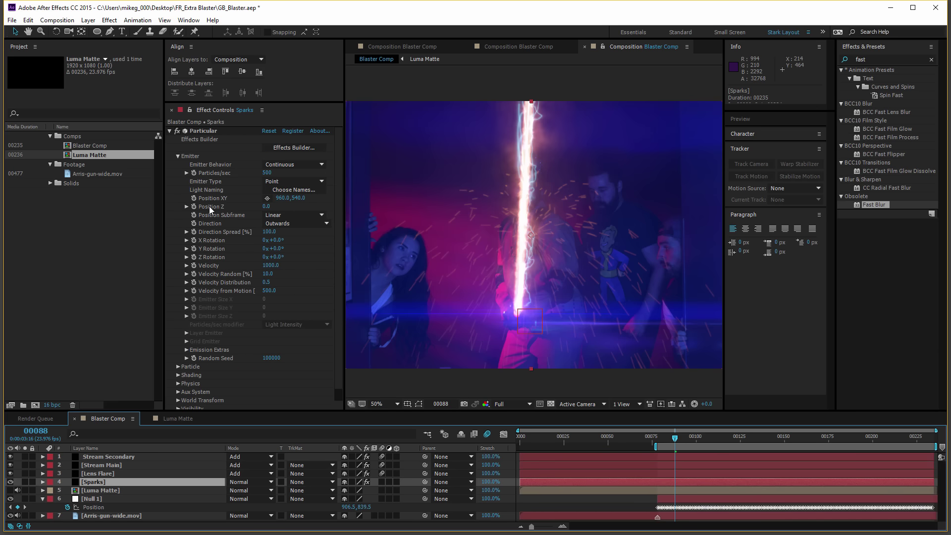
pyautogui.keyDown('alt'); pyautogui.click(193, 198); pyautogui.keyUp('alt')
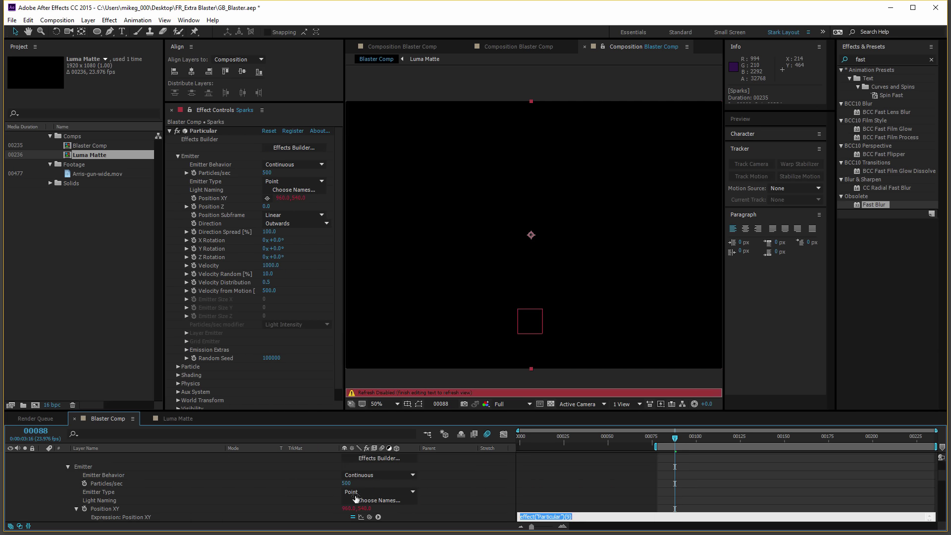
pyautogui.moveTo(462, 415); pyautogui.dragTo(480, 305)
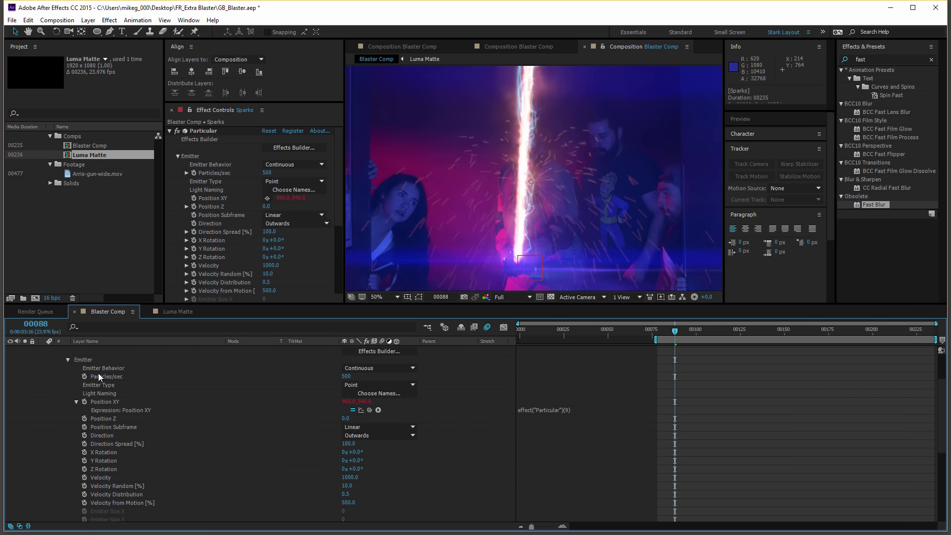
pyautogui.scroll(-3, 104, 375)
pyautogui.moveTo(370, 359); pyautogui.dragTo(96, 509)
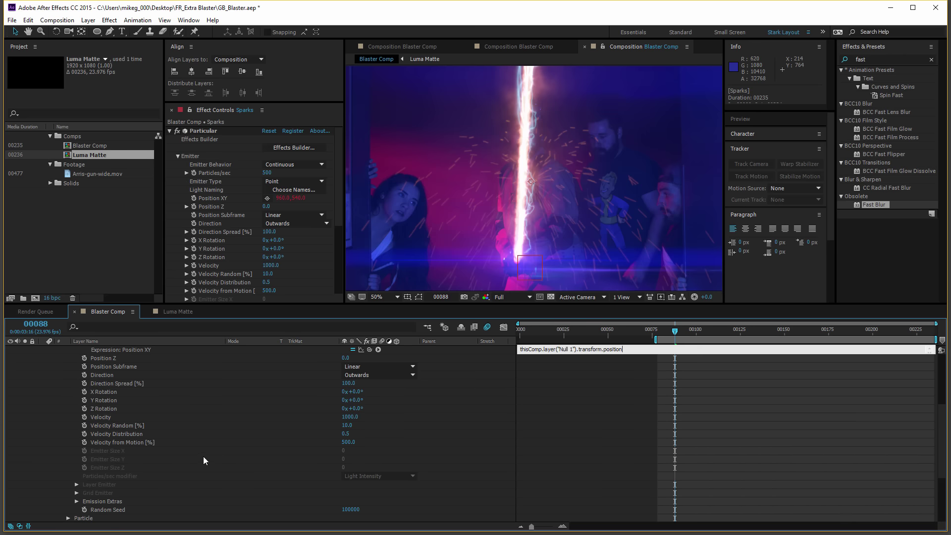
pyautogui.scroll(5, 122, 380)
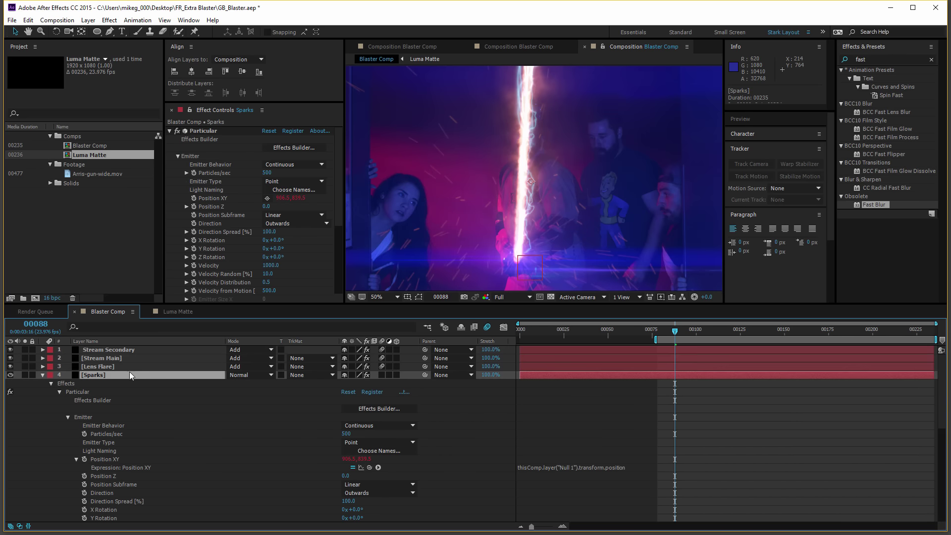
# Step: Switch the Sparks layer's blending mode to Add and preview the glowing sparks
pyautogui.click(43, 375)
pyautogui.click(239, 375)
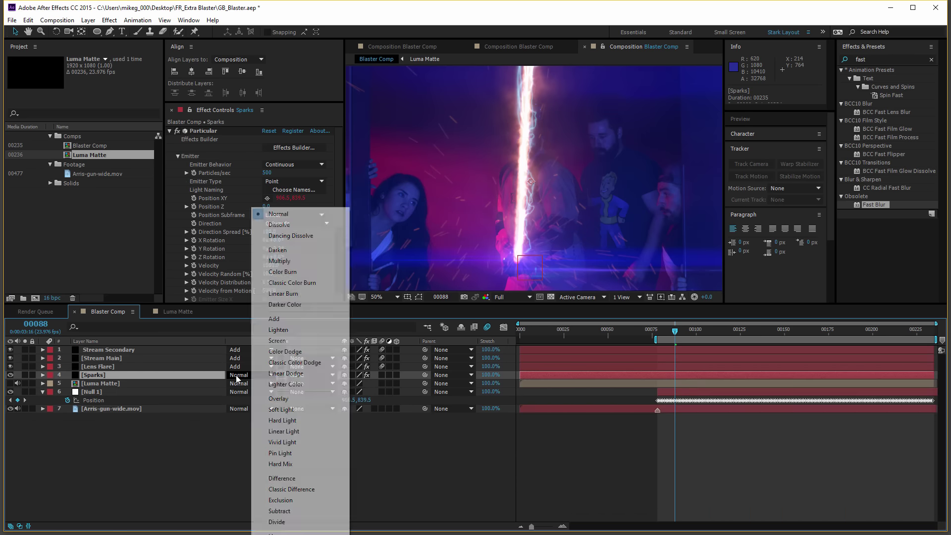
pyautogui.click(320, 318)
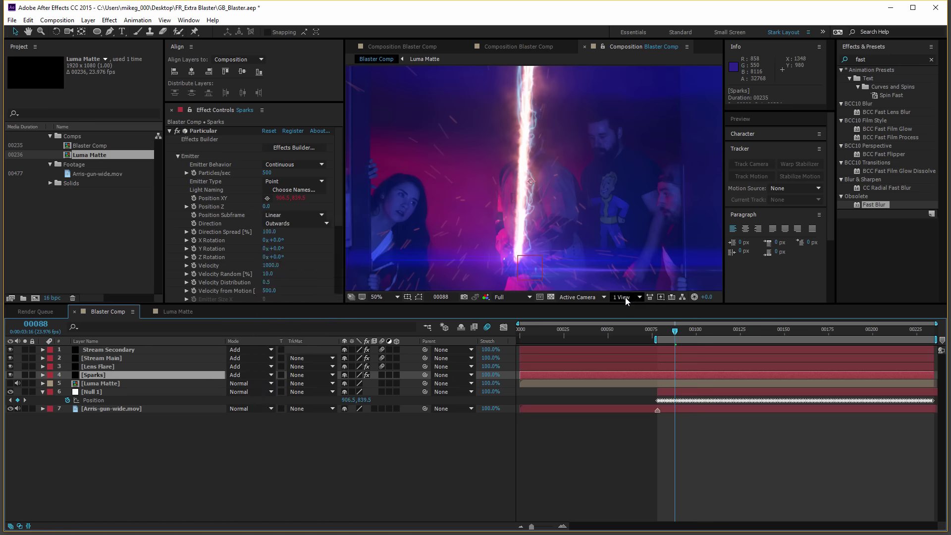
pyautogui.moveTo(624, 303); pyautogui.dragTo(623, 369)
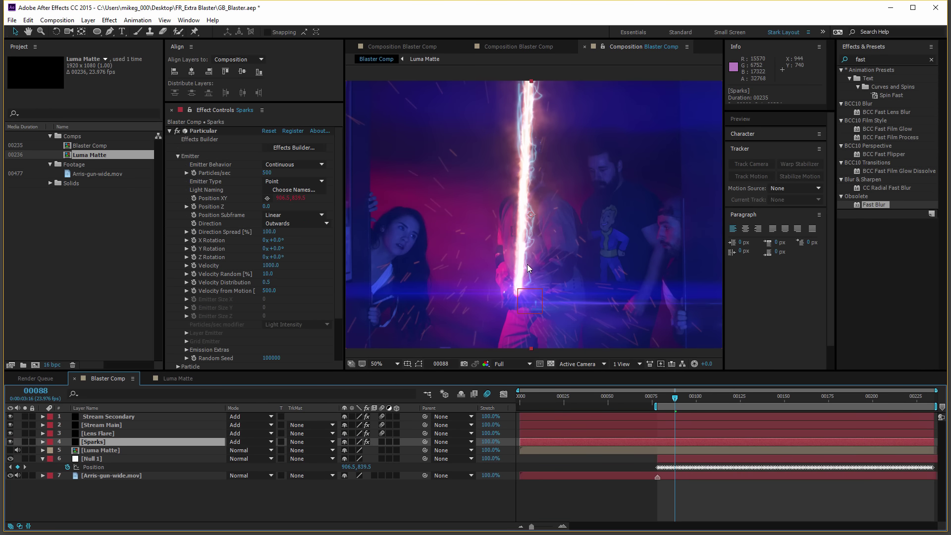
pyautogui.scroll(-2, 527, 263)
pyautogui.press('space')
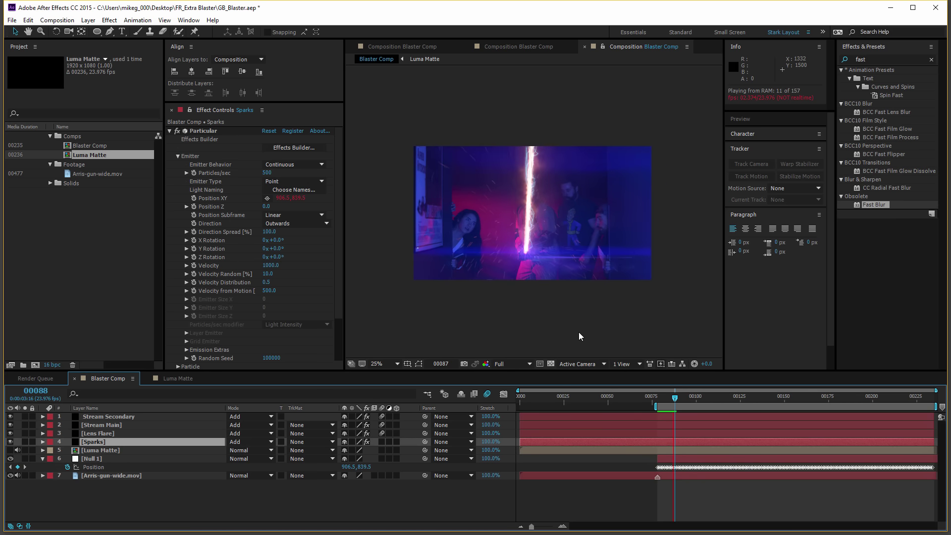
pyautogui.scroll(2, 578, 333)
pyautogui.scroll(-2, 320, 251)
# Step: In Particular's Physics group on Sparks, drag Gravity from 1000 to 1680
pyautogui.click(178, 314)
pyautogui.scroll(-5, 178, 313)
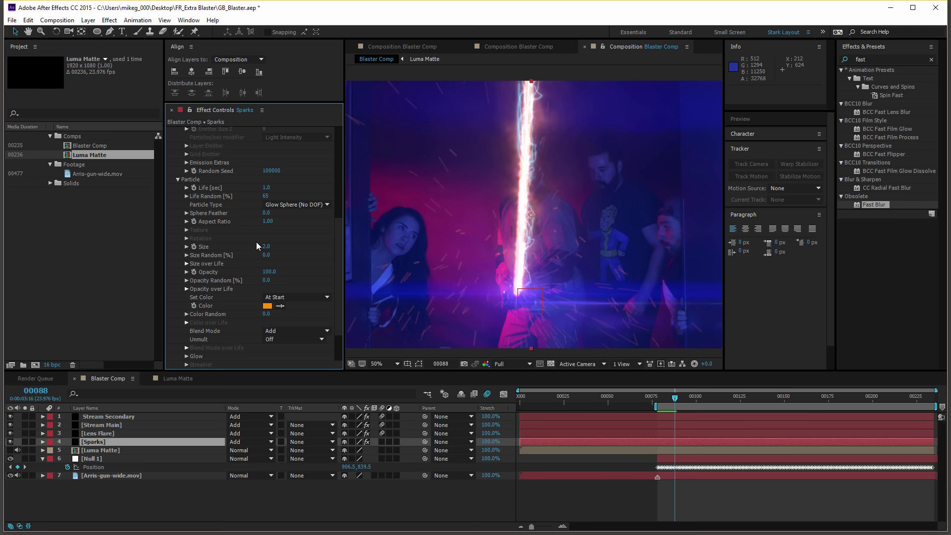
pyautogui.scroll(-2, 256, 239)
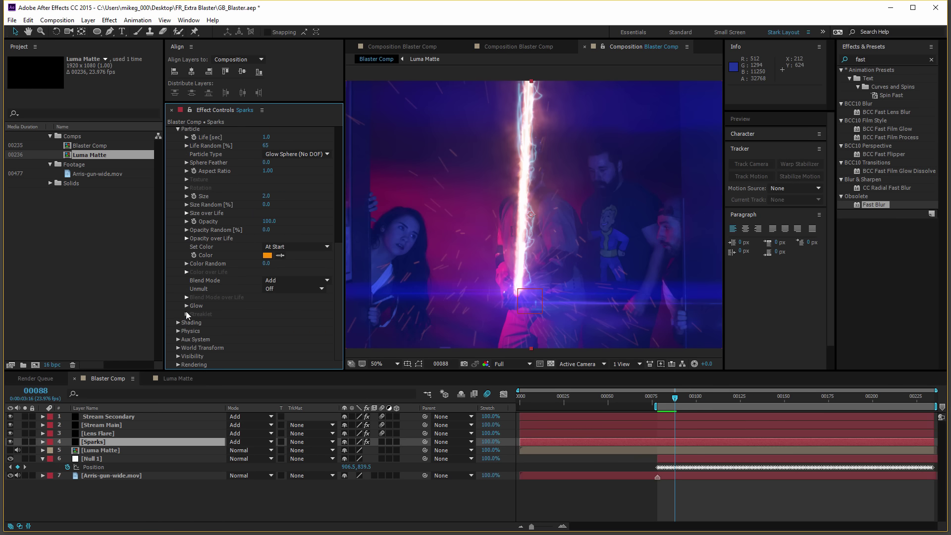
pyautogui.click(177, 331)
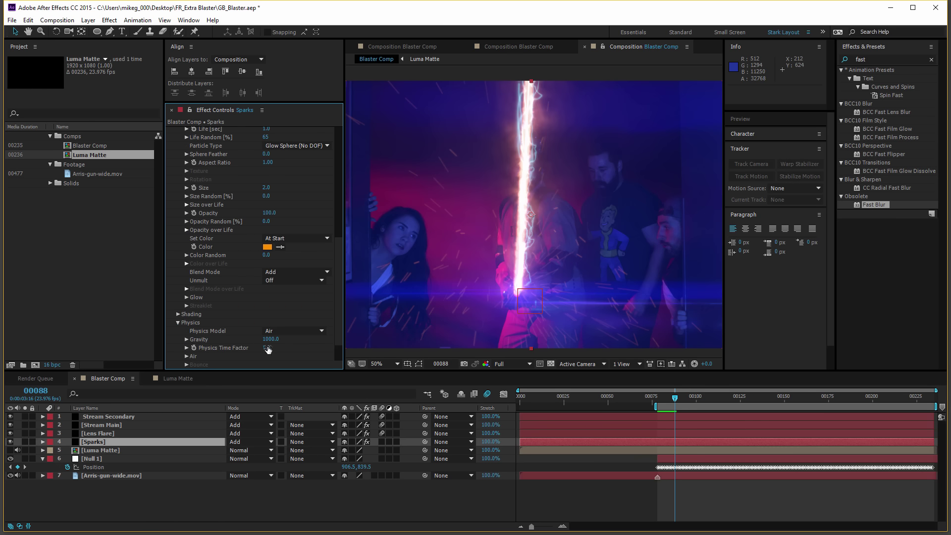
pyautogui.moveTo(268, 338); pyautogui.dragTo(308, 337)
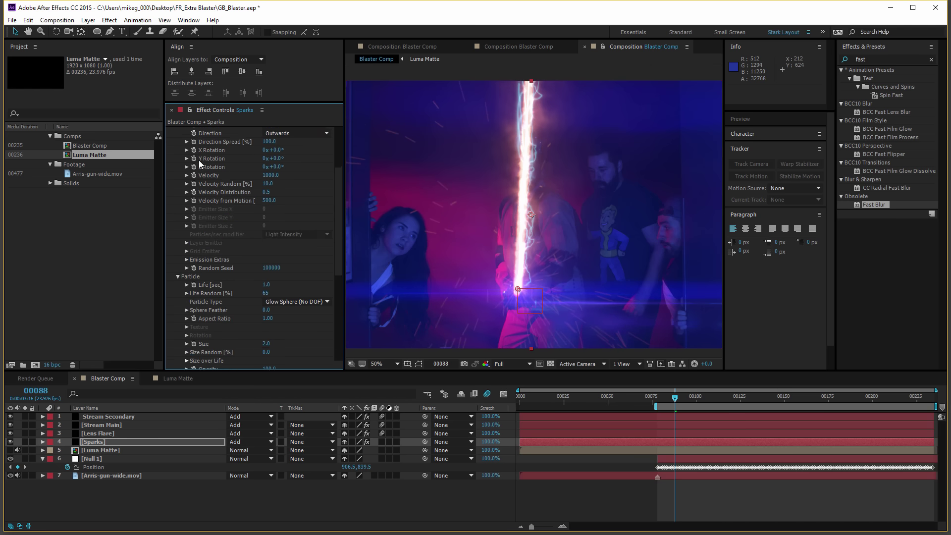
pyautogui.scroll(10, 195, 151)
# Step: Add a Tint effect to the Sparks layer and set Map Black To orange
pyautogui.click(170, 131)
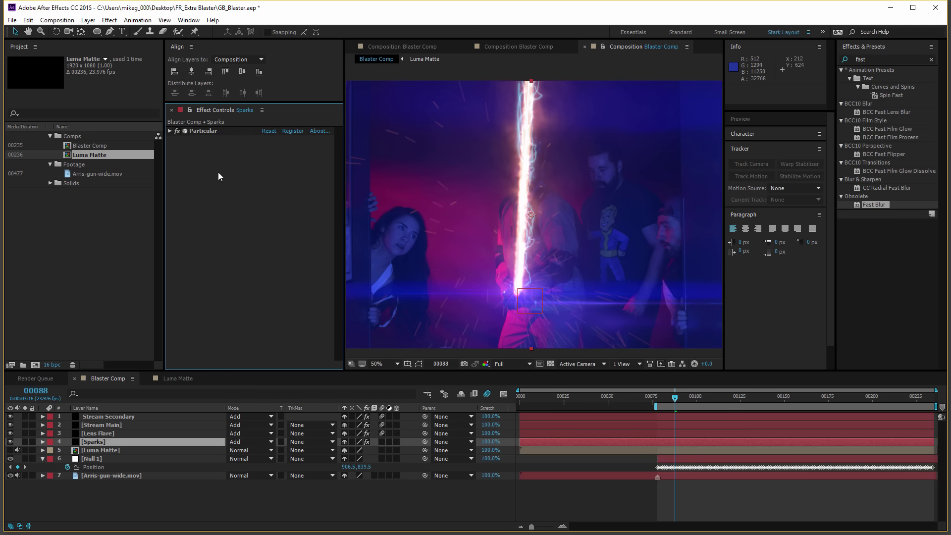
pyautogui.click(109, 20)
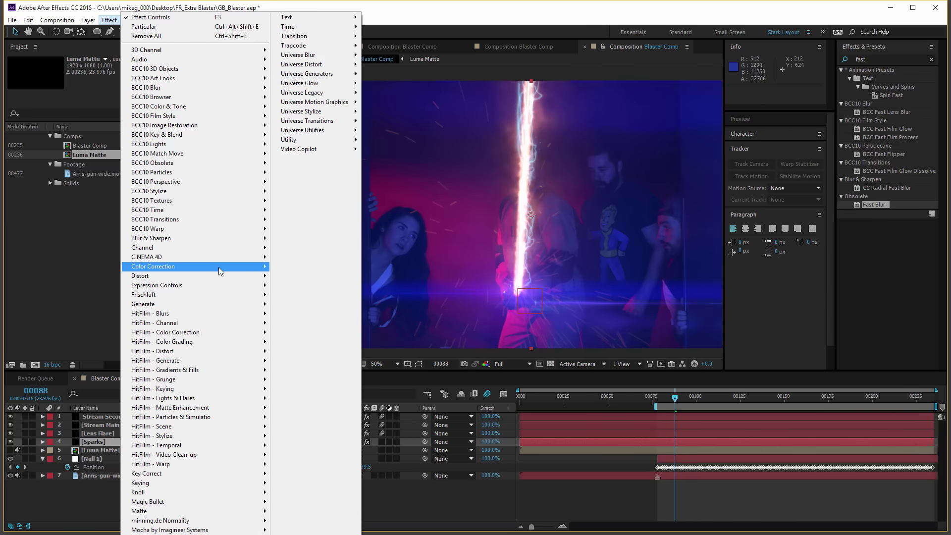
pyautogui.moveTo(239, 270)
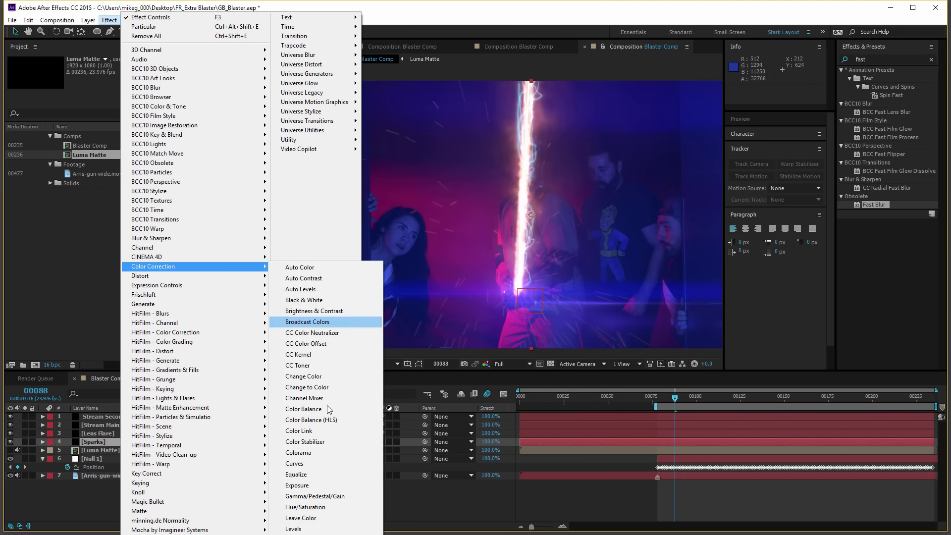
pyautogui.click(300, 525)
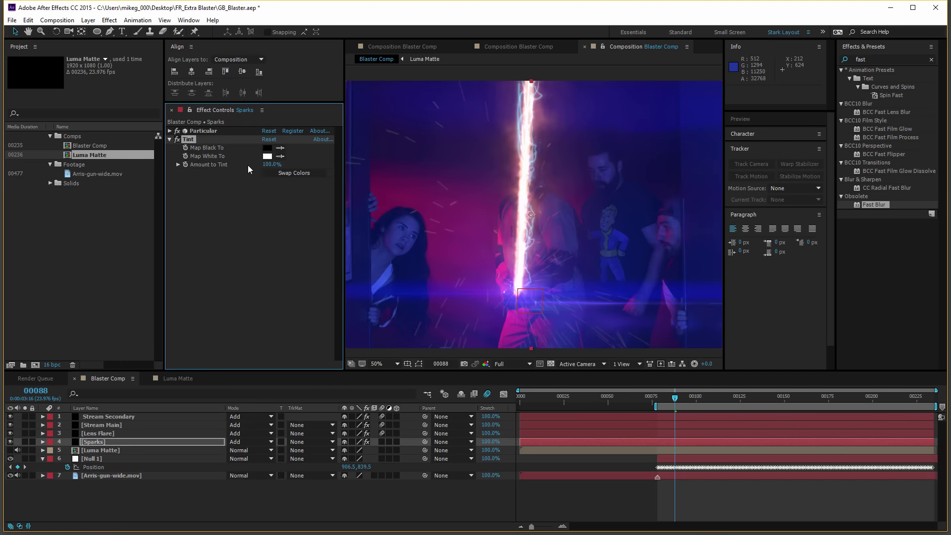
pyautogui.click(267, 147)
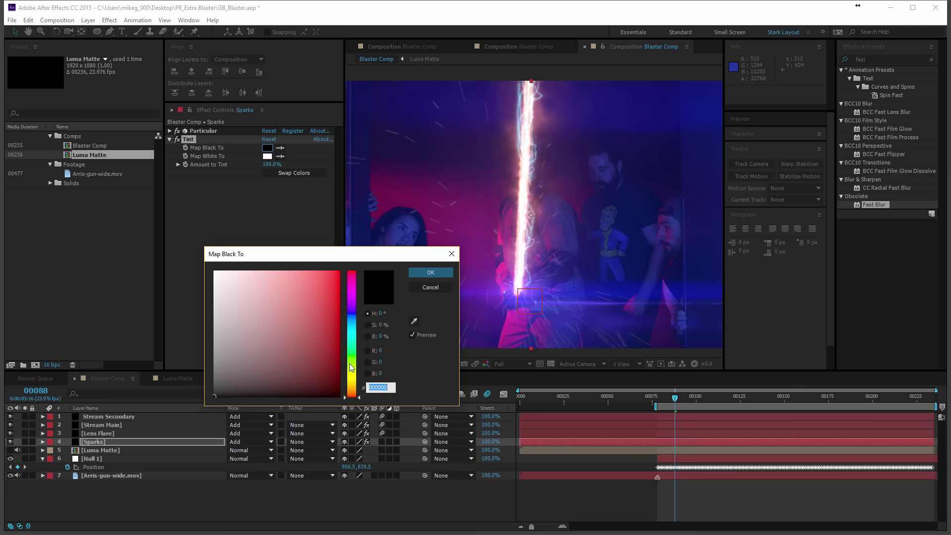
pyautogui.moveTo(350, 370); pyautogui.dragTo(359, 393)
pyautogui.moveTo(215, 395); pyautogui.dragTo(339, 273)
pyautogui.click(430, 272)
# Step: Swap the Tint colours so Map White To is orange as well
pyautogui.click(293, 173)
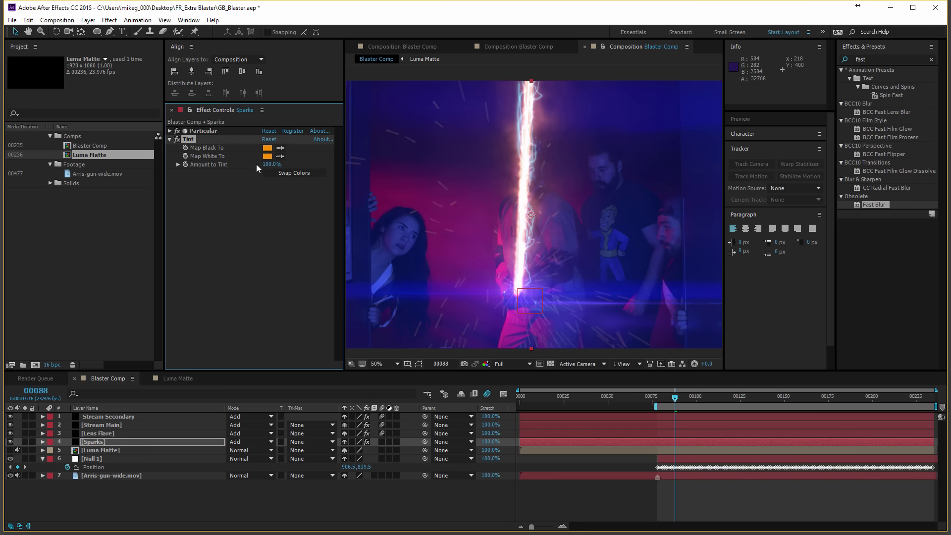
pyautogui.click(293, 185)
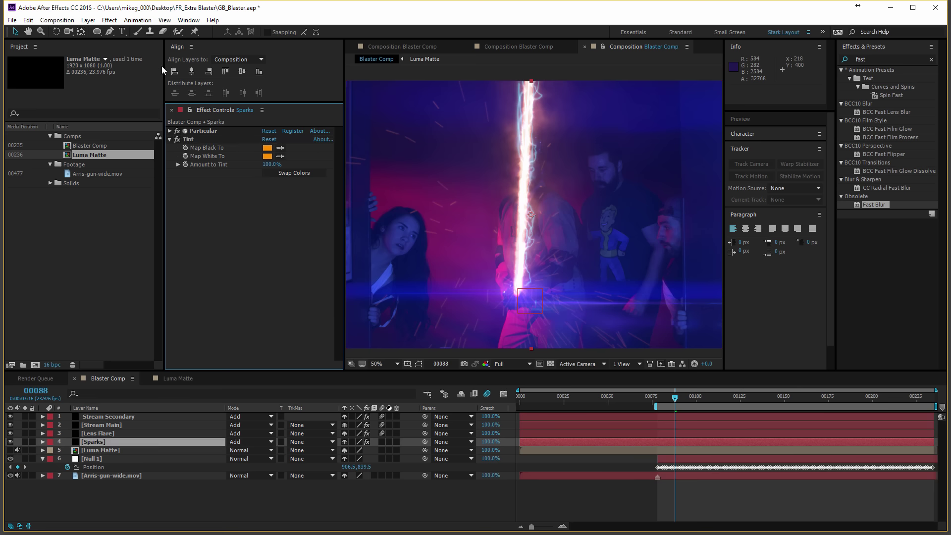
pyautogui.click(110, 20)
pyautogui.moveTo(208, 267)
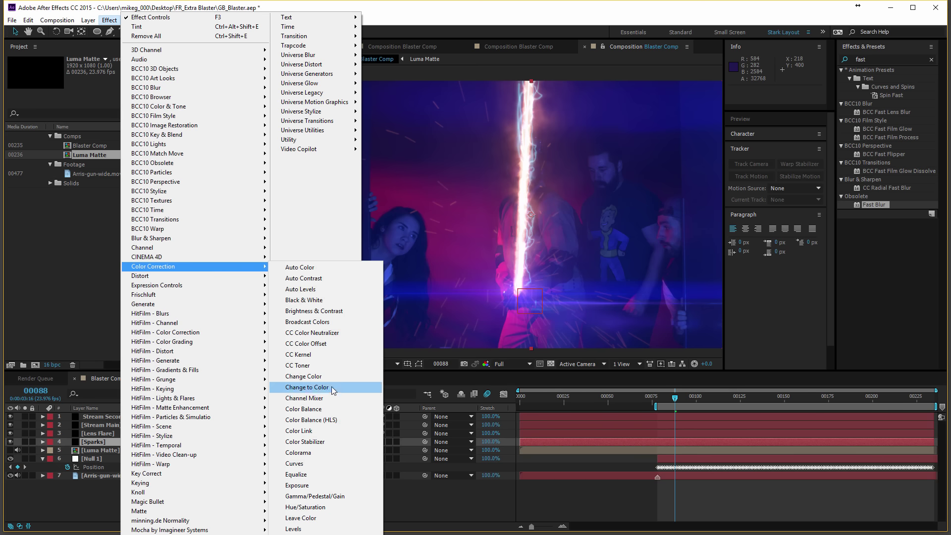
# Step: Add a Curves effect to the sparks, bending the midpoint steeply up-left to brighten them
pyautogui.click(294, 463)
pyautogui.moveTo(248, 275); pyautogui.dragTo(200, 200)
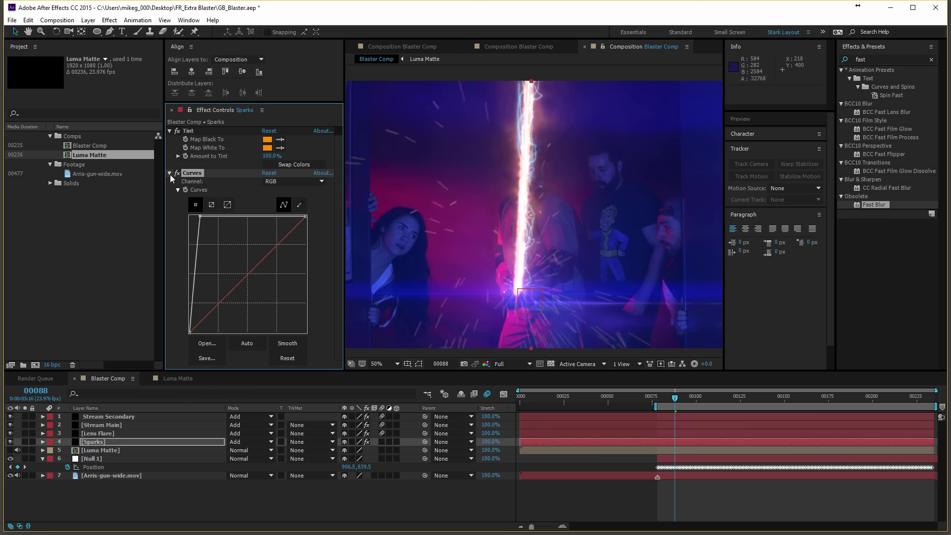
pyautogui.click(170, 173)
# Step: Set the Particular particle Life to 0.6 sec with 65% Life Random
pyautogui.click(170, 130)
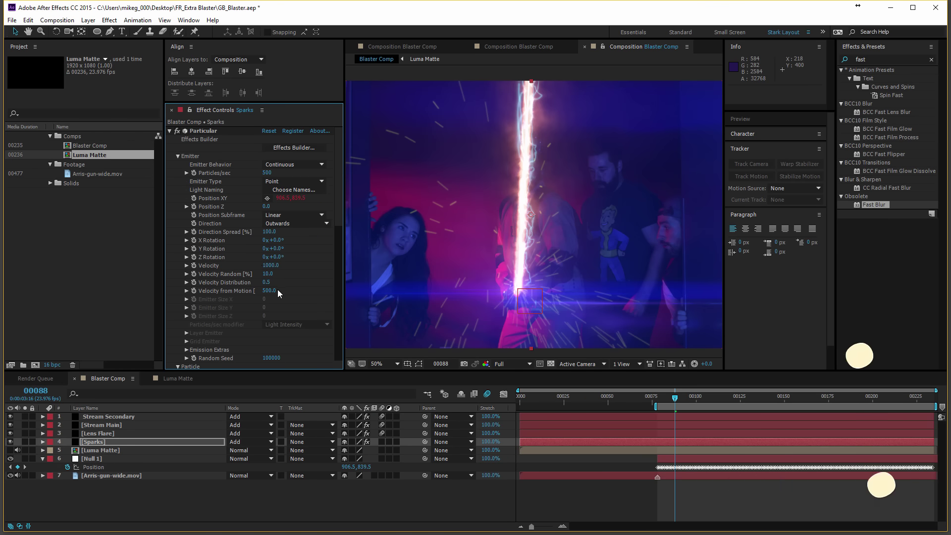
pyautogui.scroll(-5, 258, 297)
pyautogui.click(266, 330)
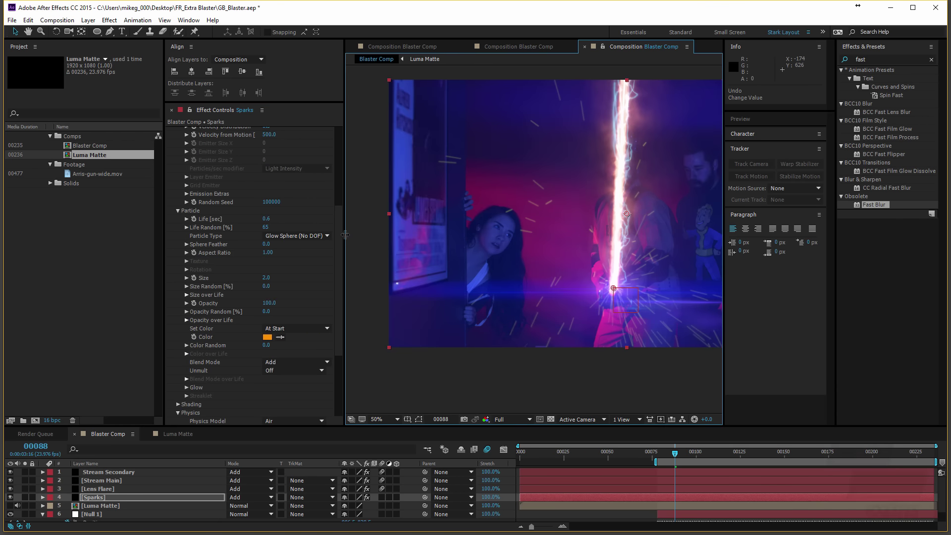
pyautogui.moveTo(345, 235); pyautogui.dragTo(169, 256)
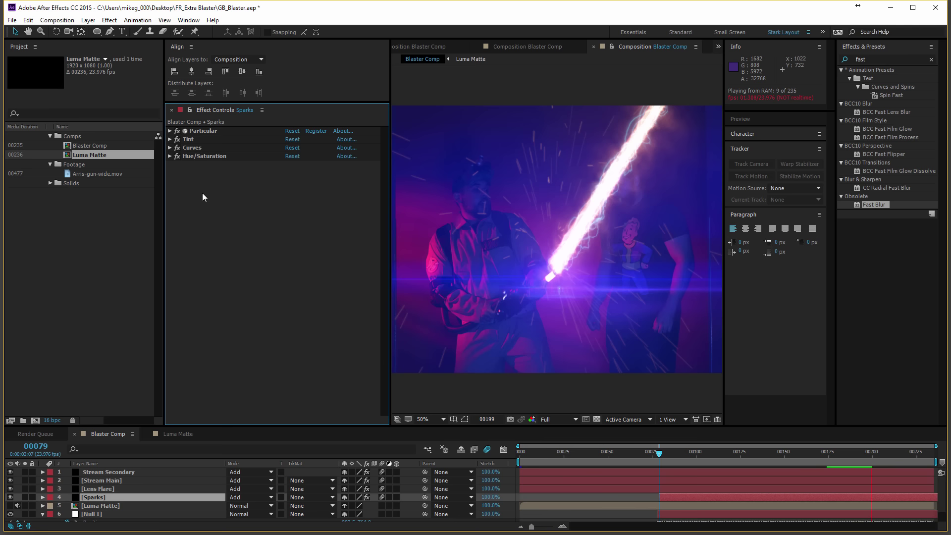
# Step: Add VC Color Vibrance (Vibrance 2, Brightness 2, Gamma 3) to Sparks and rearrange the viewer, timeline and Effect Controls panels
pyautogui.click(110, 20)
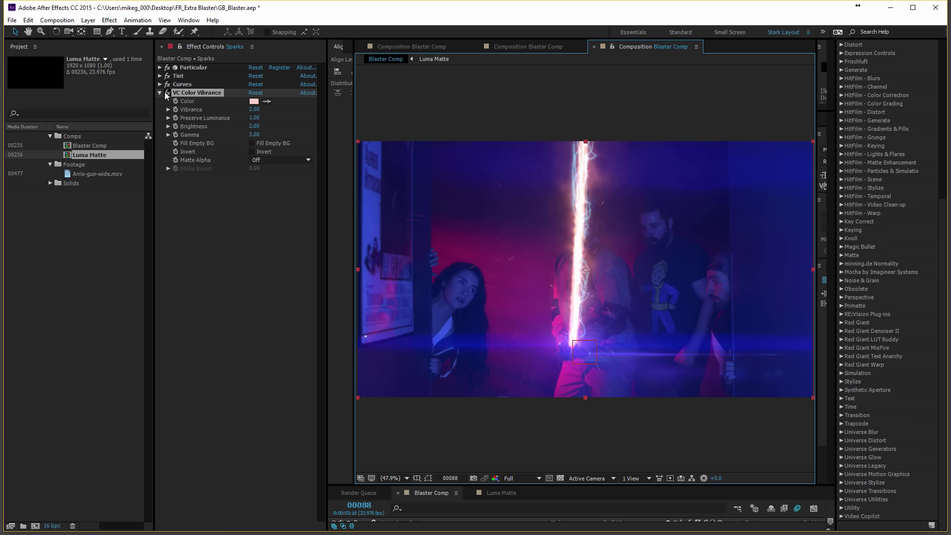
pyautogui.click(158, 93)
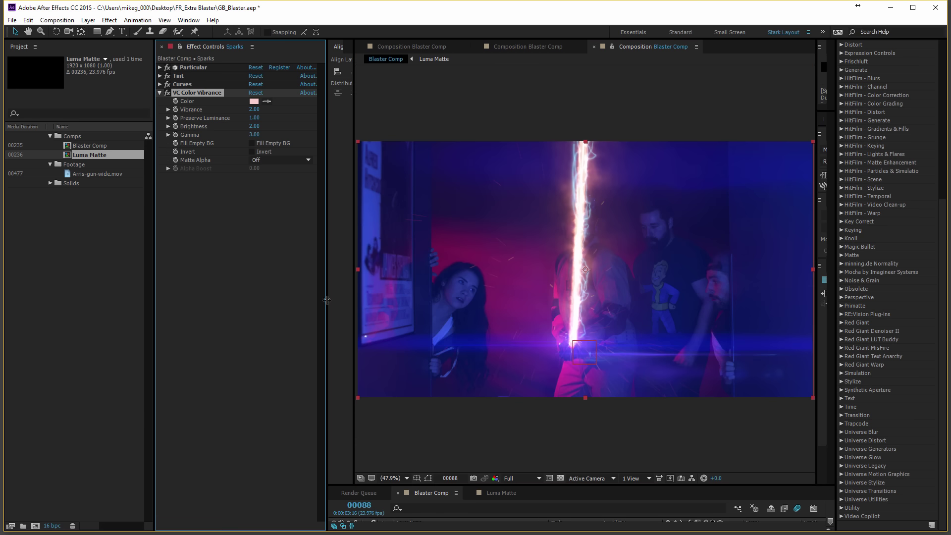
pyautogui.moveTo(326, 300); pyautogui.dragTo(168, 300)
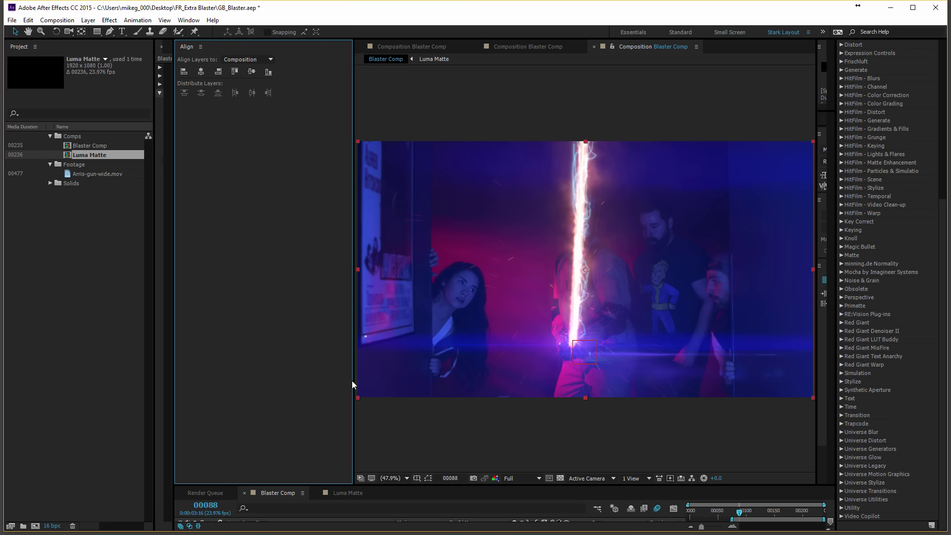
pyautogui.moveTo(352, 381); pyautogui.dragTo(221, 381)
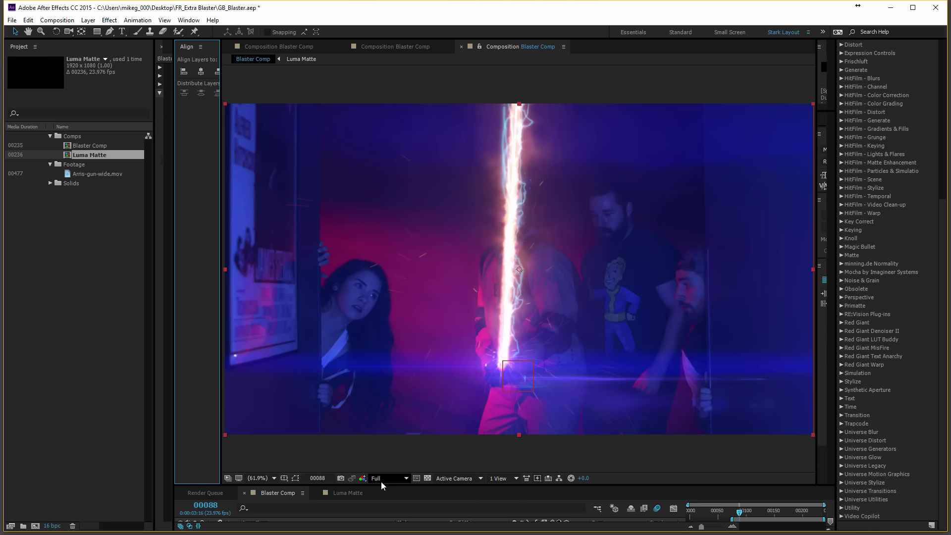
pyautogui.moveTo(382, 487); pyautogui.dragTo(388, 346)
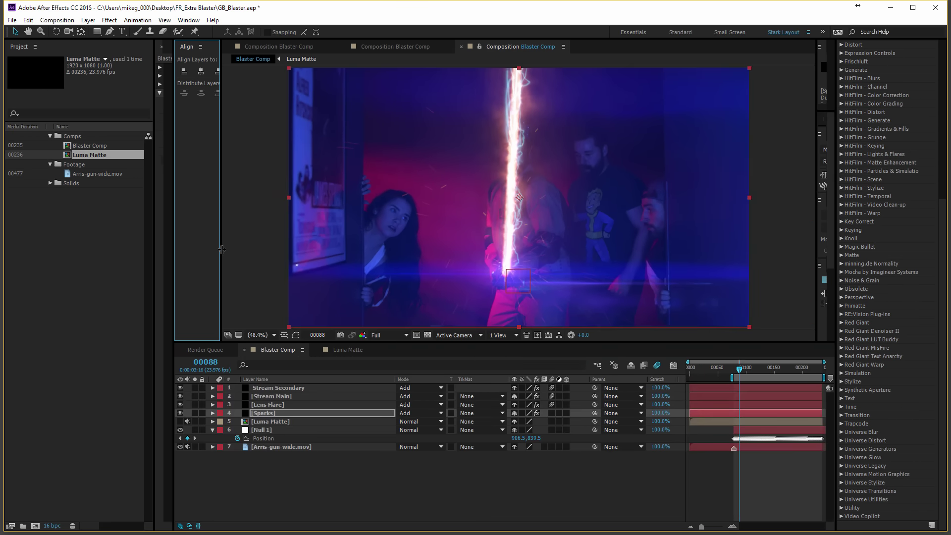
pyautogui.moveTo(172, 205); pyautogui.dragTo(298, 221)
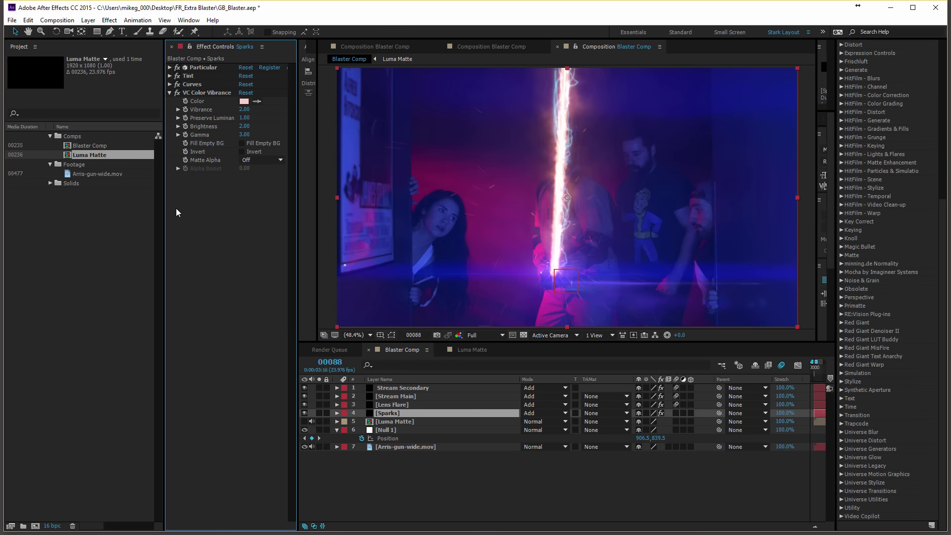
# Step: Add a Stylize > Glow effect (Threshold 10%, Radius 10, Intensity 1.0) and enlarge the viewer to check it
pyautogui.click(110, 20)
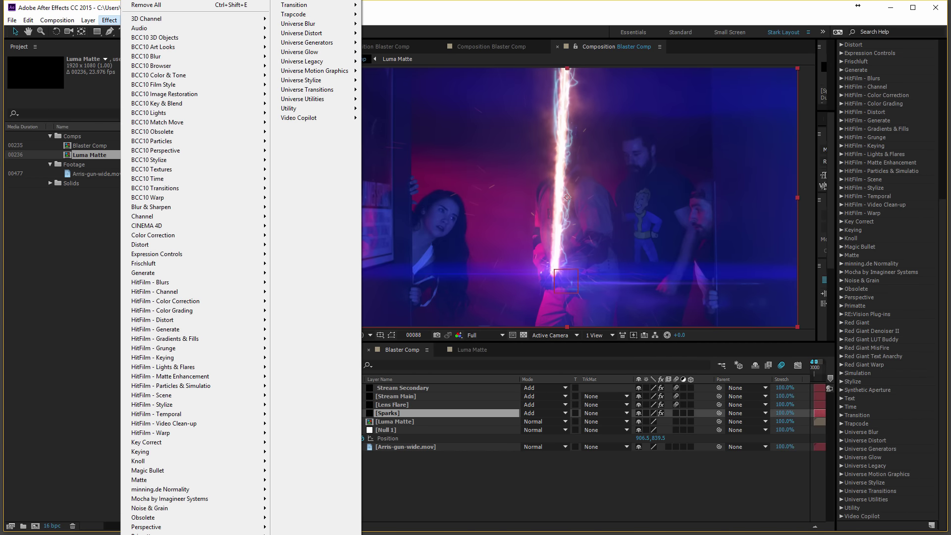
pyautogui.moveTo(208, 534)
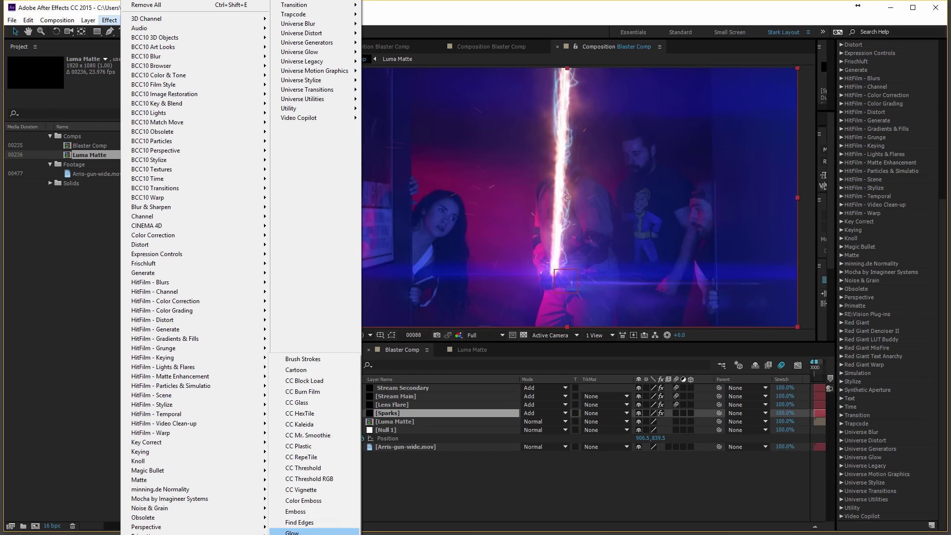
pyautogui.click(293, 533)
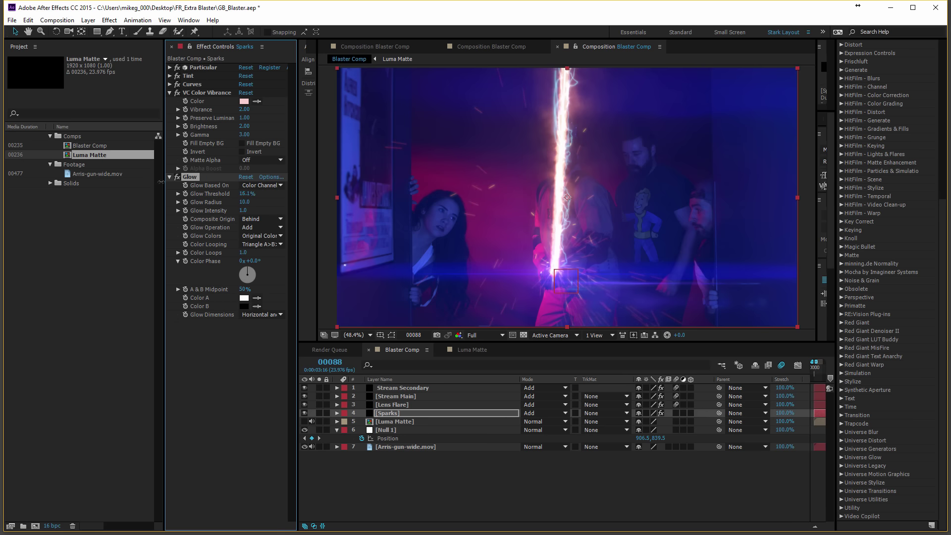
pyautogui.scroll(-2, 531, 263)
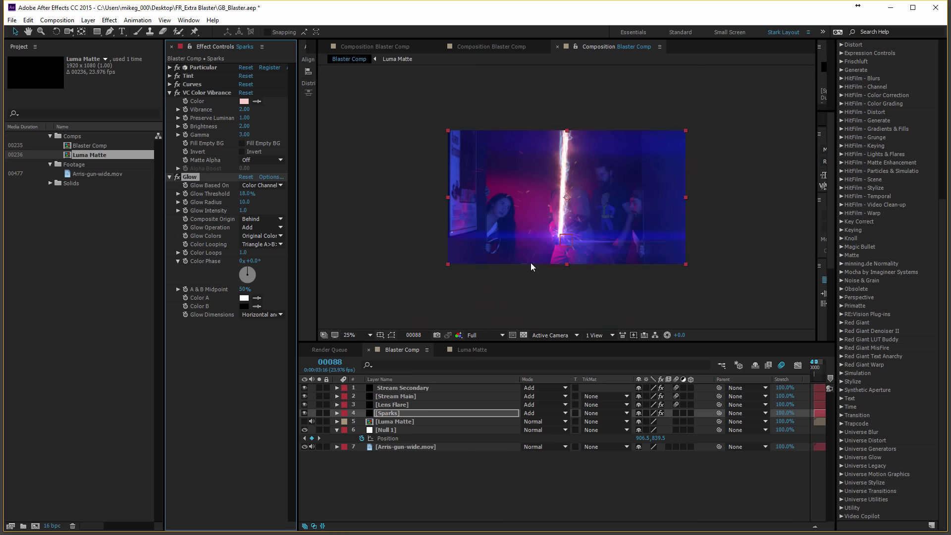
pyautogui.scroll(2, 530, 262)
pyautogui.moveTo(567, 340); pyautogui.dragTo(570, 455)
pyautogui.moveTo(576, 419); pyautogui.dragTo(611, 396)
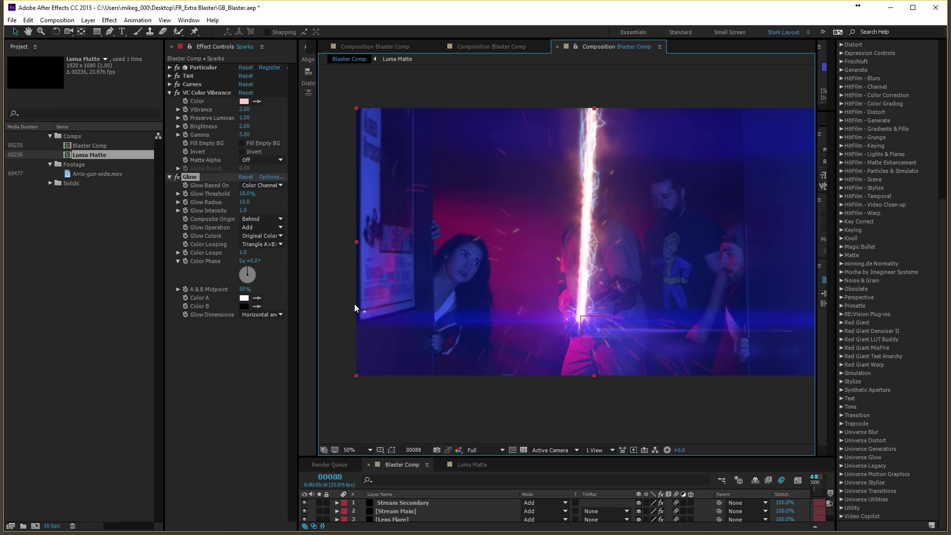
pyautogui.moveTo(607, 457); pyautogui.dragTo(600, 412)
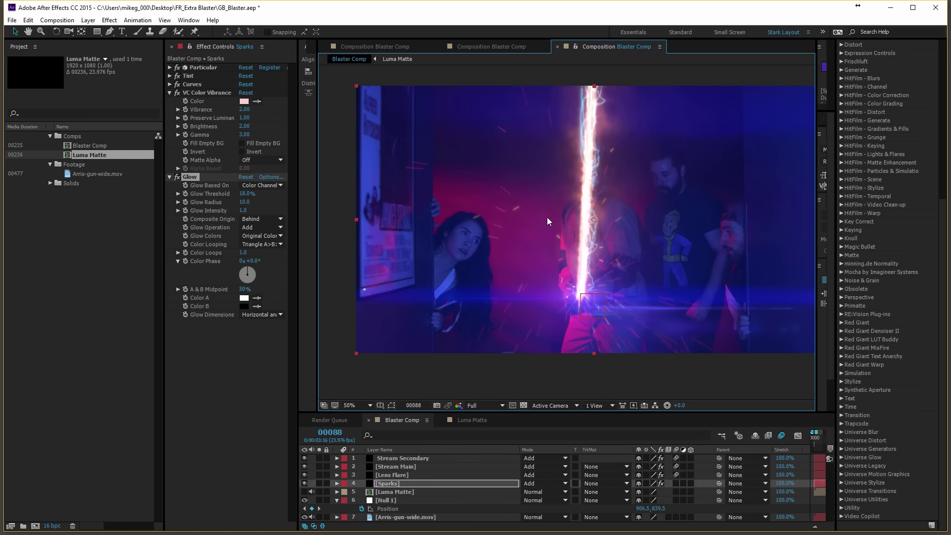
pyautogui.scroll(2, 530, 201)
pyautogui.scroll(-2, 490, 174)
pyautogui.press('v')
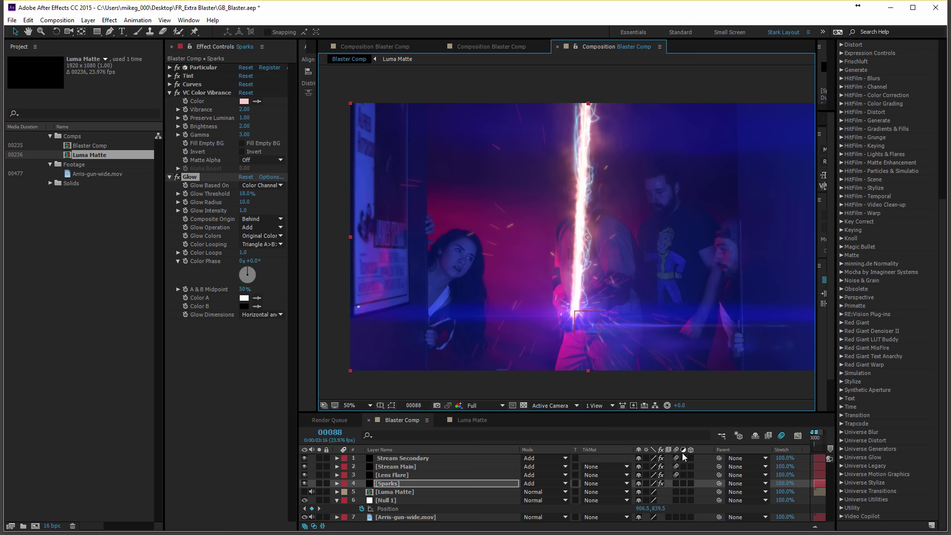
pyautogui.moveTo(643, 308); pyautogui.dragTo(624, 295)
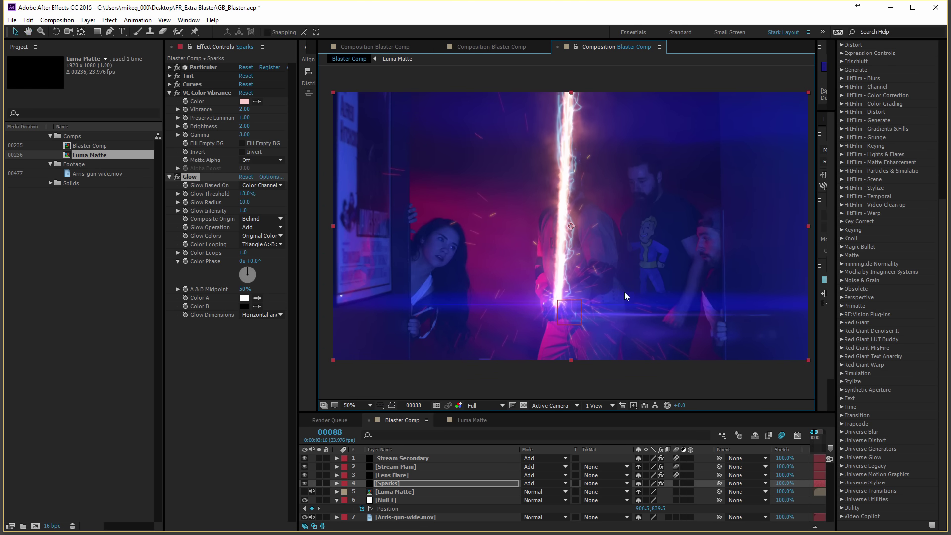
pyautogui.press(',')
pyautogui.press('.')
pyautogui.moveTo(623, 286); pyautogui.dragTo(623, 292)
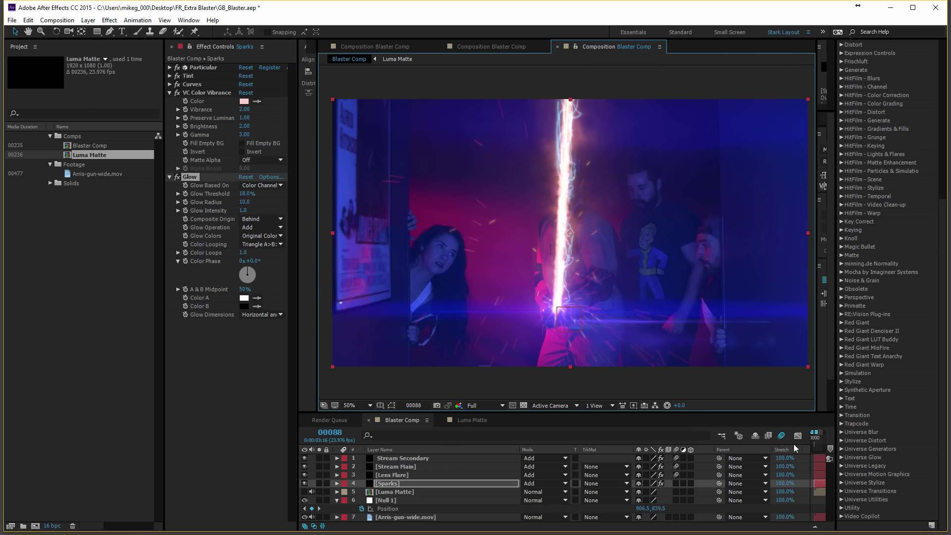